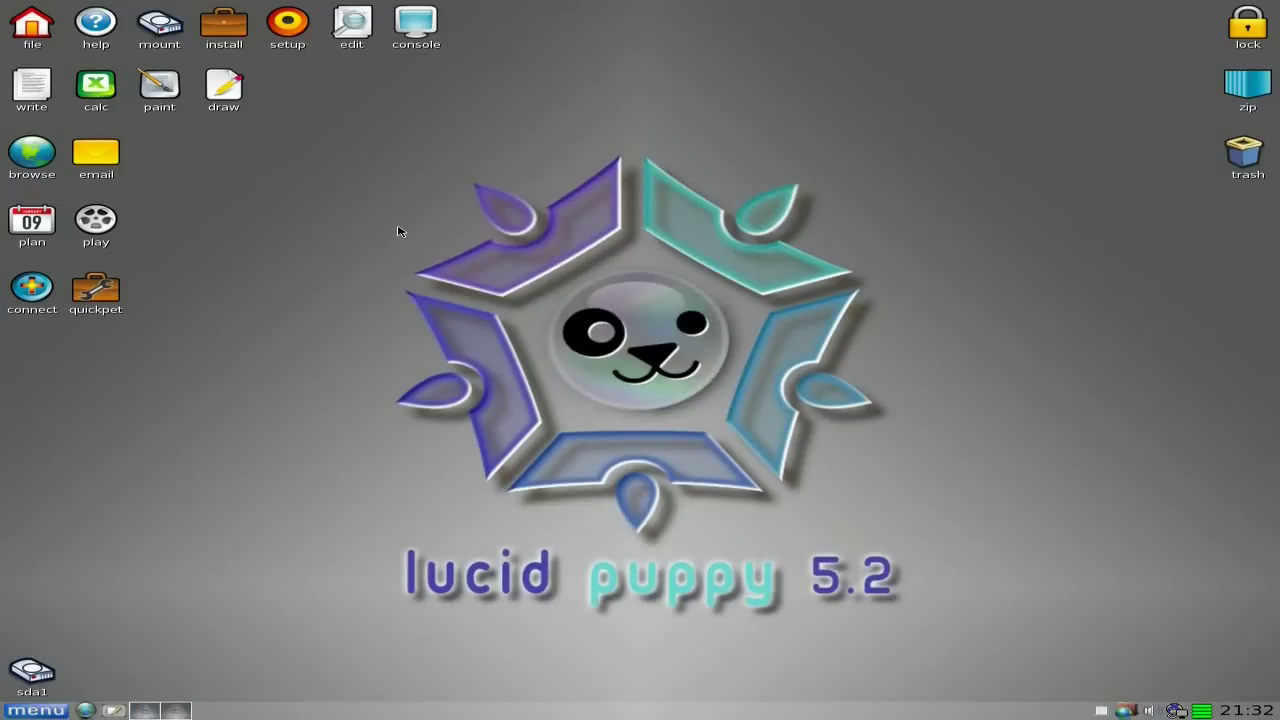
Preview Blue_1600x1200.jpg, apply it as the stretched desktop wallpaper, and close the wallpaper setter
{"action": "right_click", "coordinate": [361, 179]}
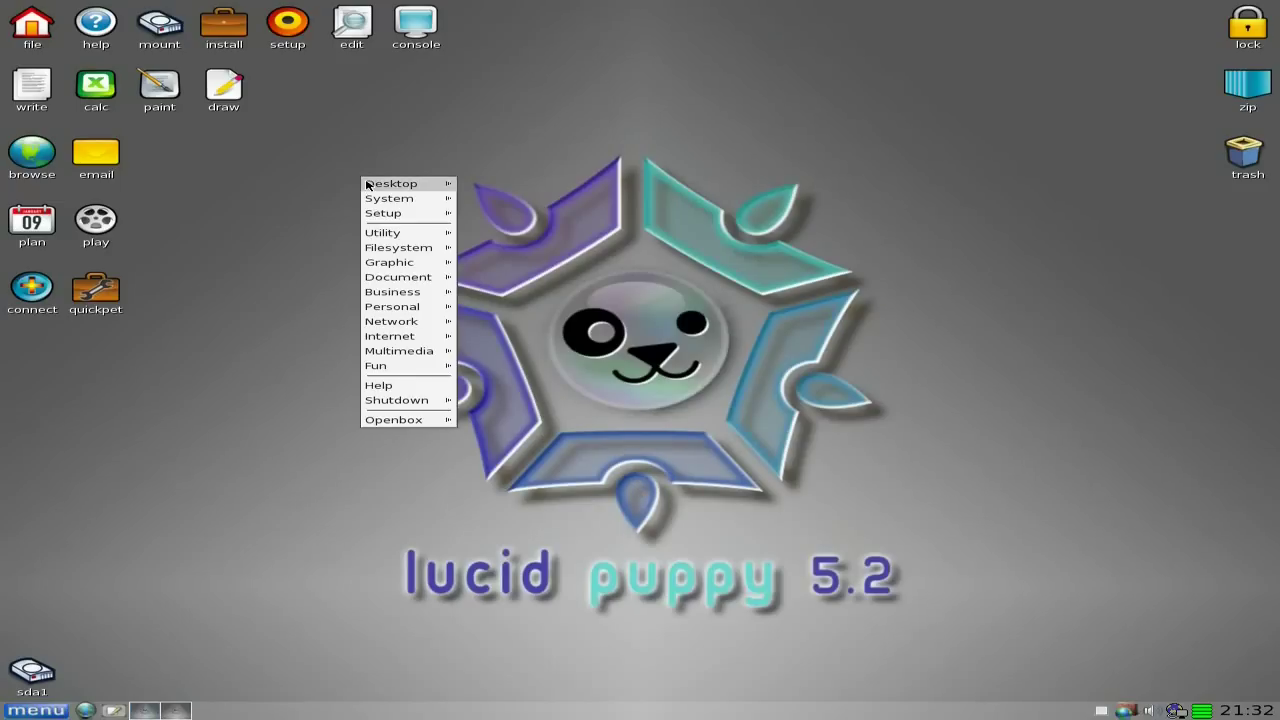
{"action": "mouse_move", "coordinate": [374, 188]}
{"action": "mouse_move", "coordinate": [490, 190]}
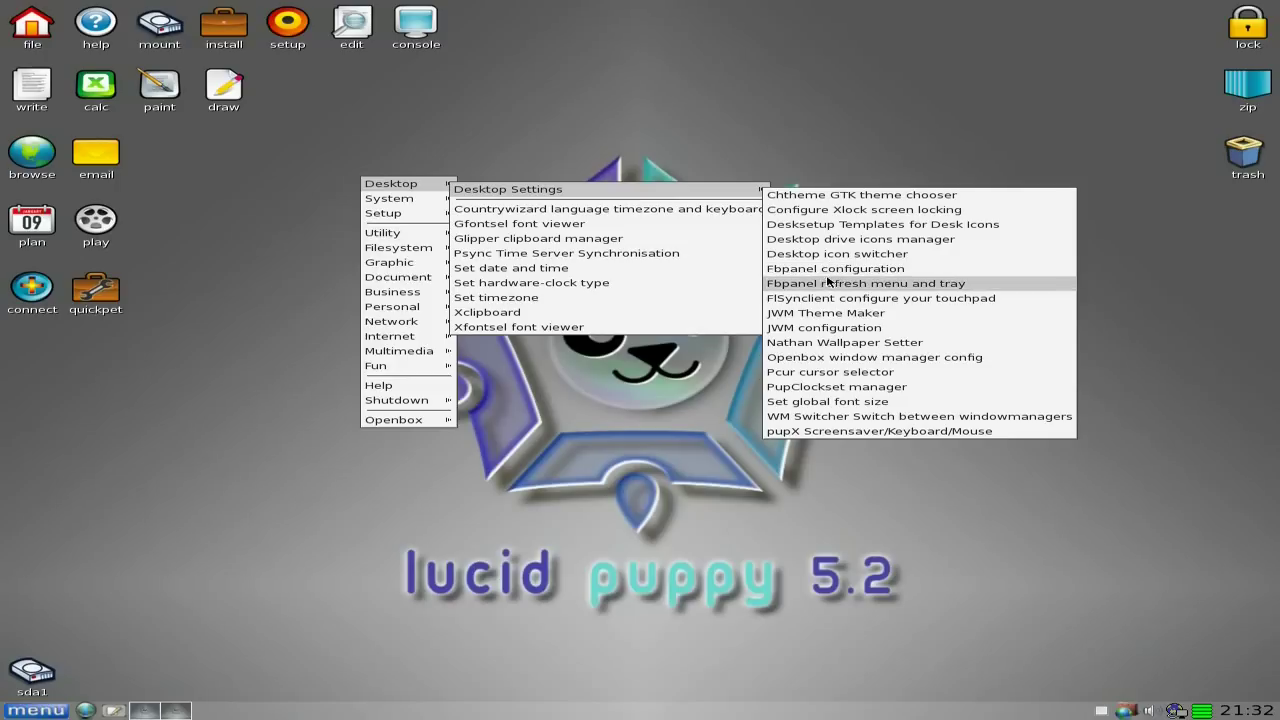
{"action": "left_click", "coordinate": [838, 346]}
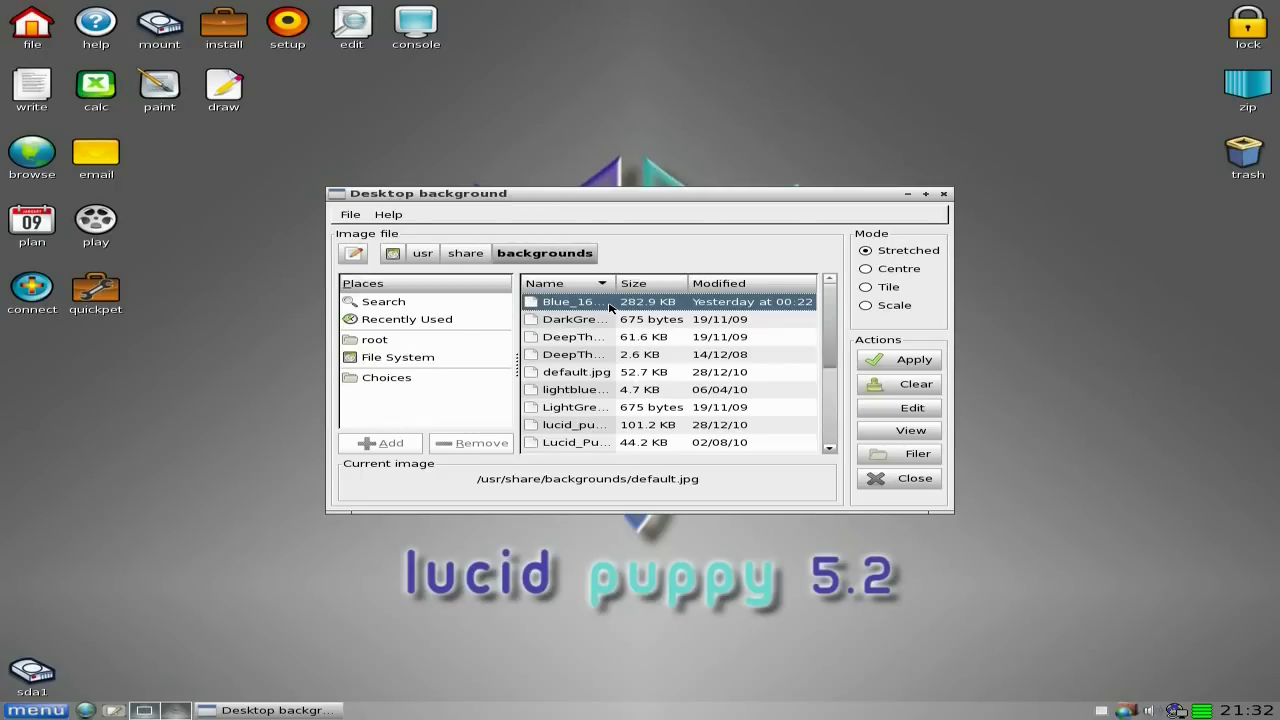
{"action": "scroll", "coordinate": [612, 318], "scroll_direction": "down", "scroll_amount": 3}
{"action": "scroll", "coordinate": [612, 318], "scroll_direction": "down", "scroll_amount": 1}
{"action": "scroll", "coordinate": [612, 318], "scroll_direction": "up", "scroll_amount": 1}
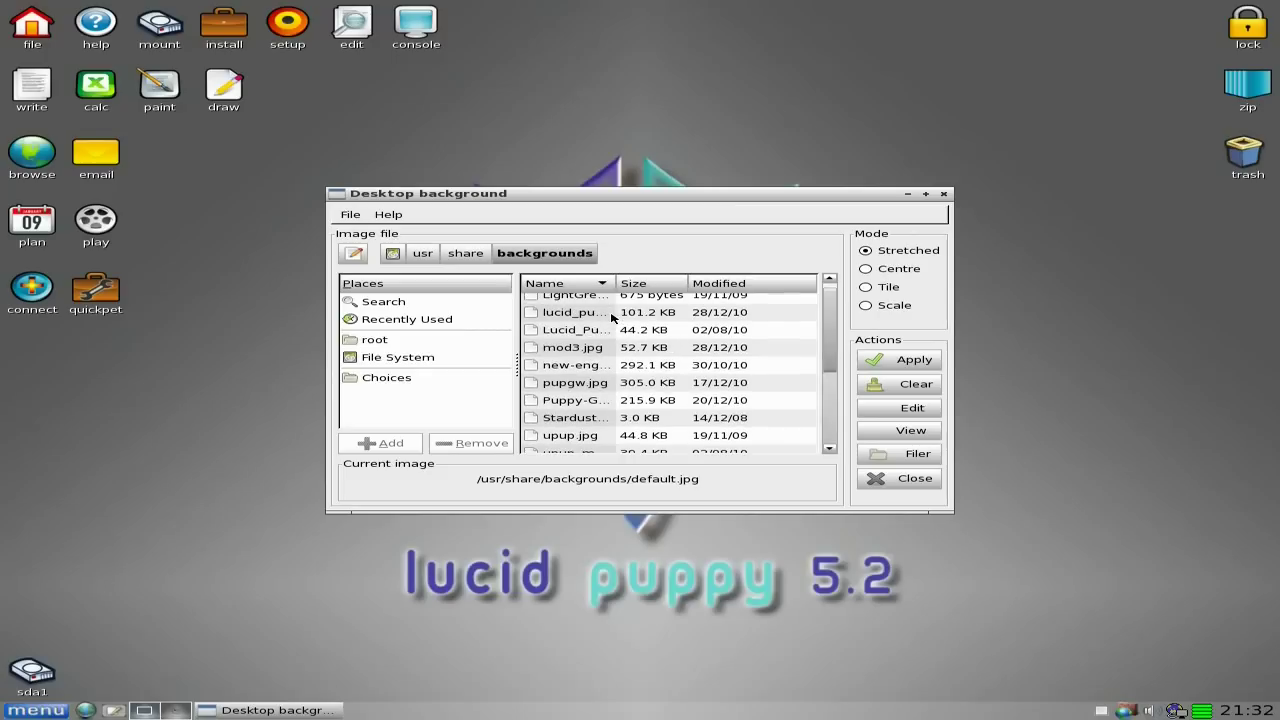
{"action": "scroll", "coordinate": [612, 318], "scroll_direction": "up", "scroll_amount": 3}
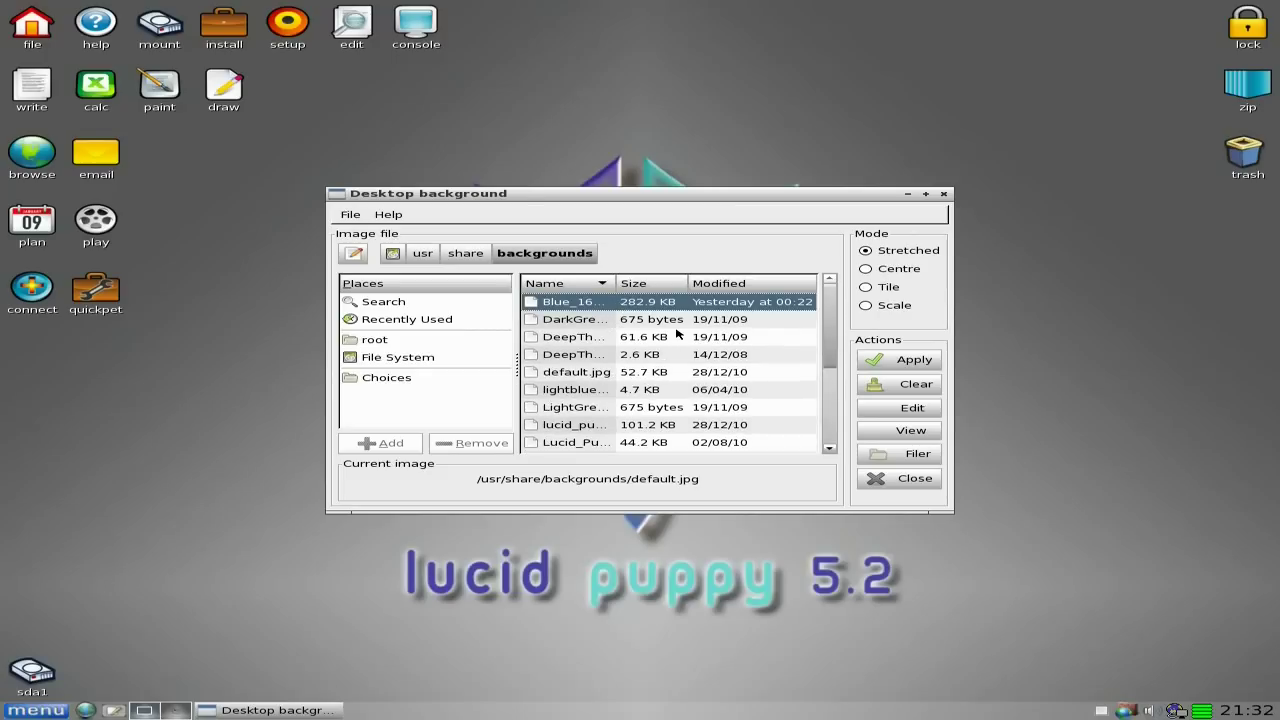
{"action": "left_click", "coordinate": [899, 437]}
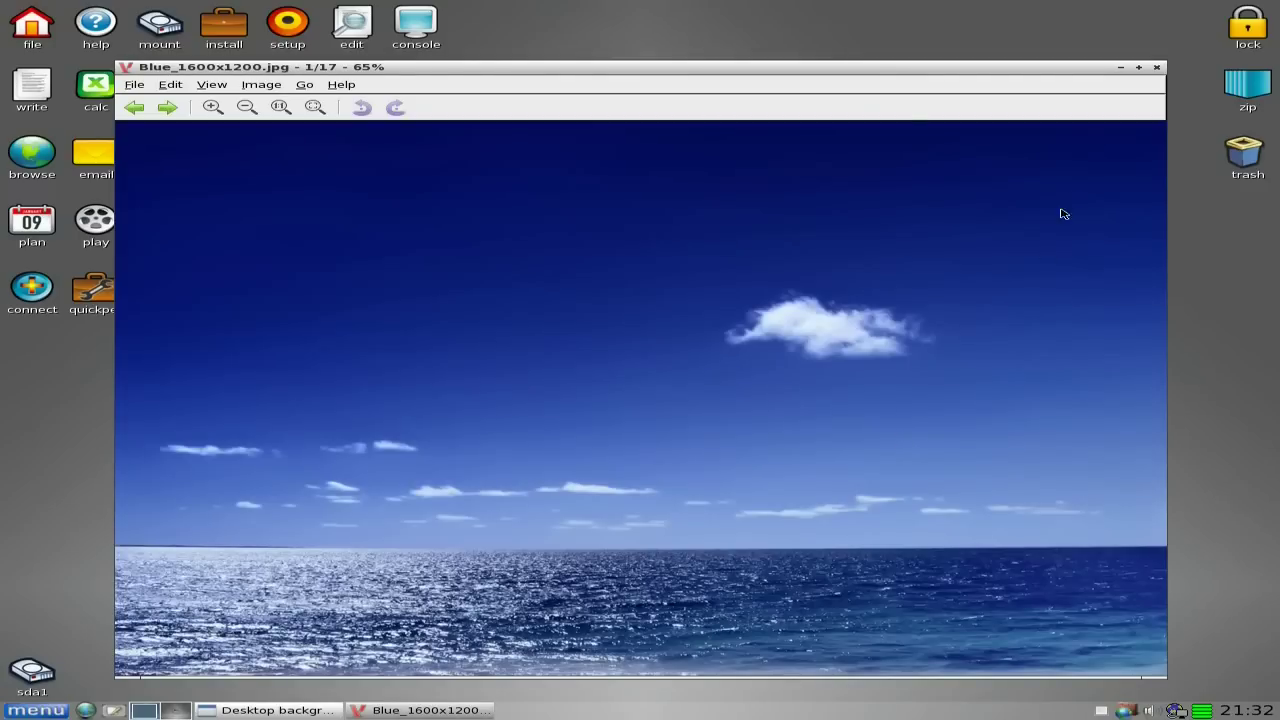
{"action": "left_click", "coordinate": [1157, 68]}
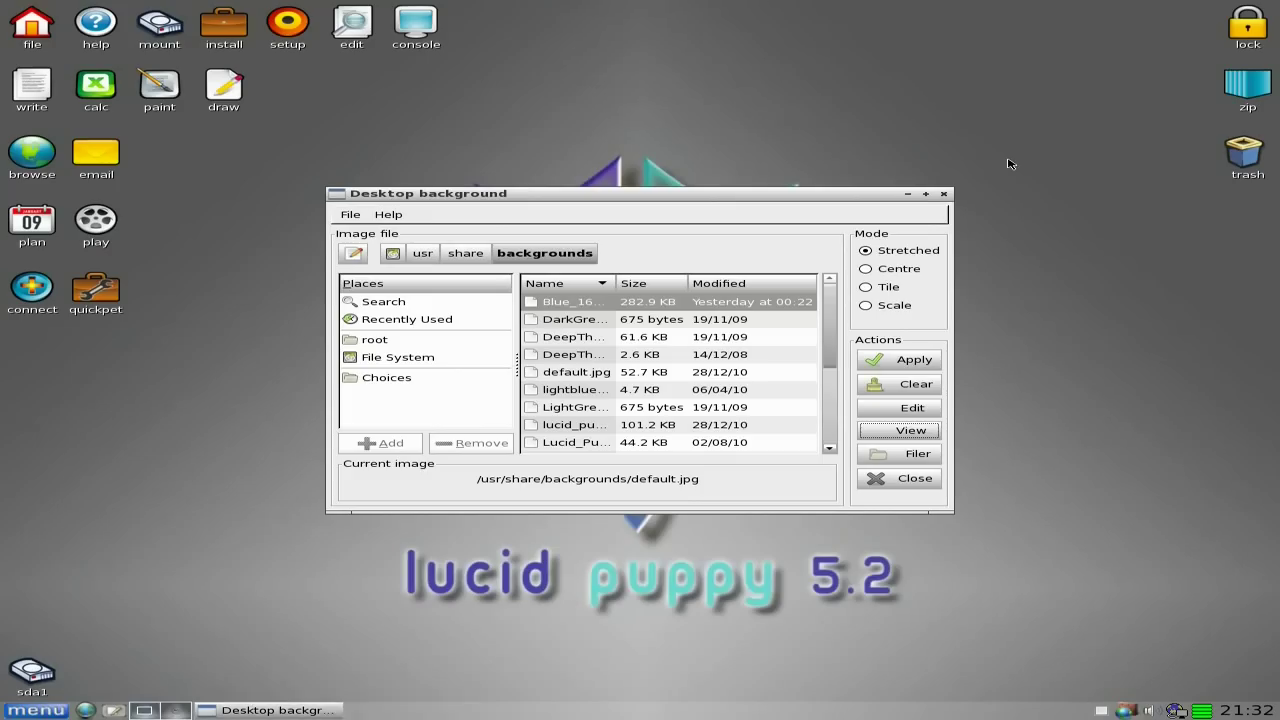
{"action": "left_click", "coordinate": [880, 364]}
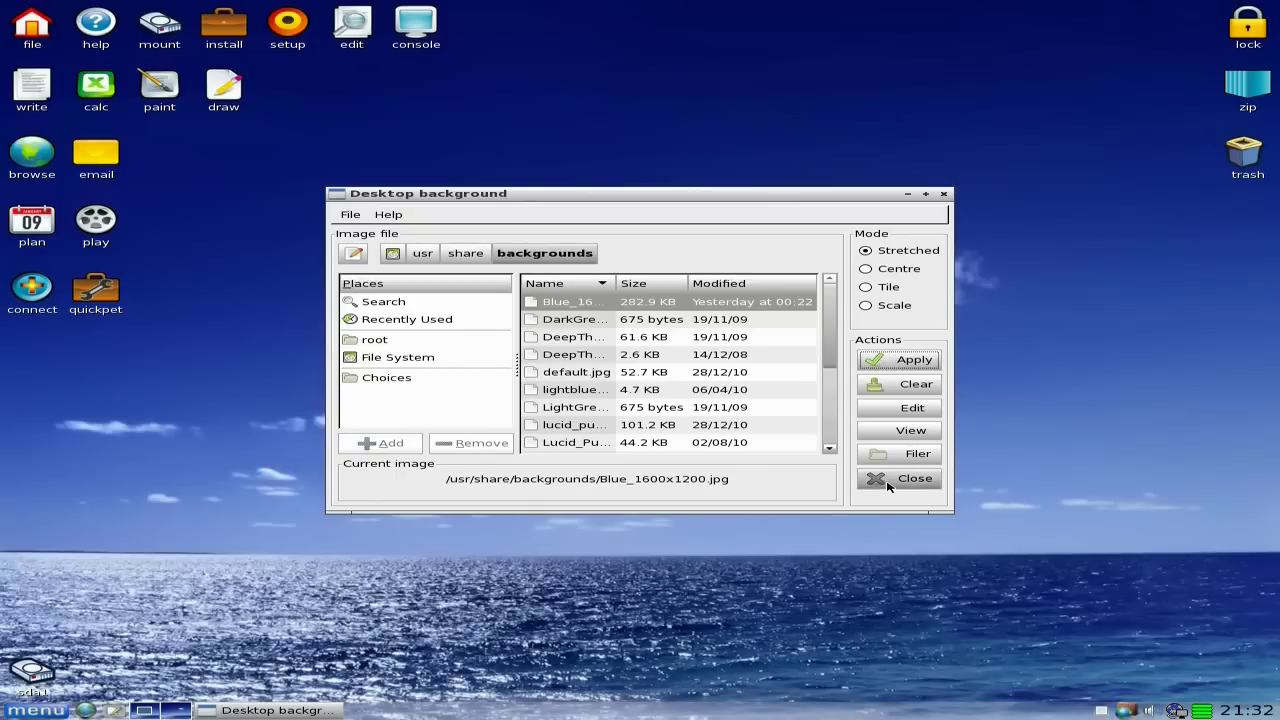
{"action": "left_click", "coordinate": [889, 482]}
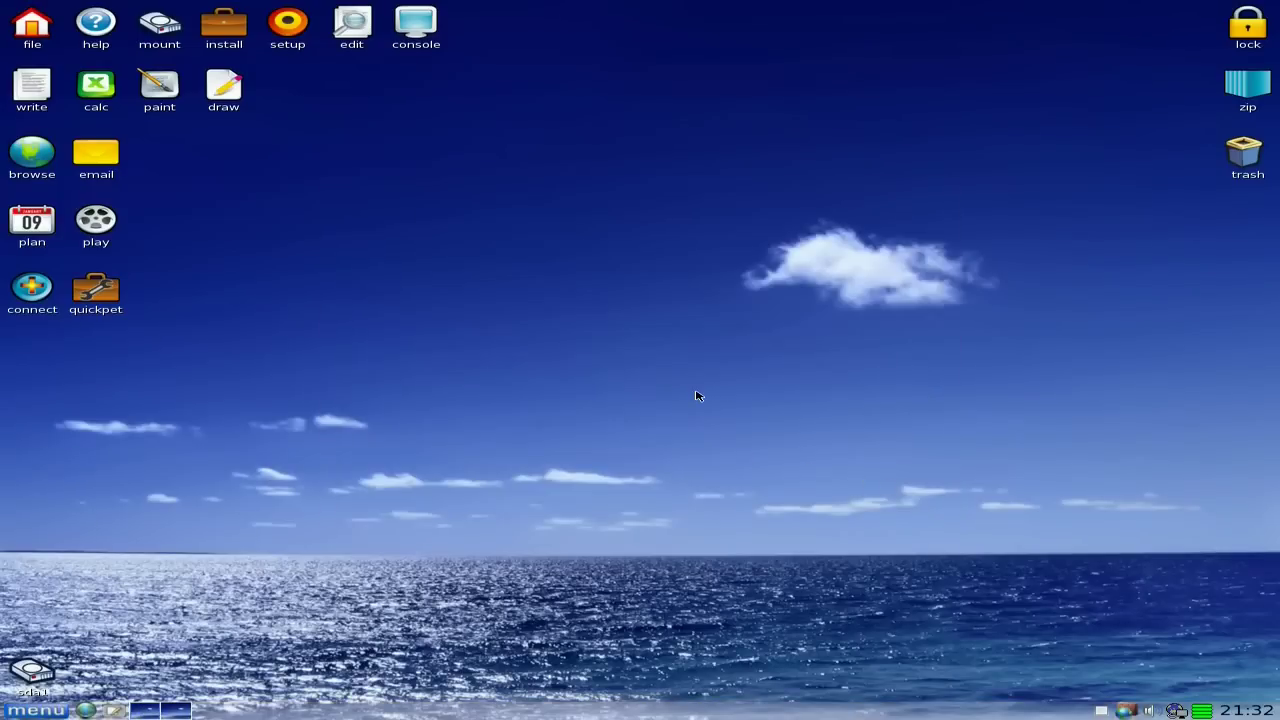
Apply the PuppyGANT icon set from the Desktop icon switcher and confirm the theme change
{"action": "right_click", "coordinate": [458, 137]}
{"action": "mouse_move", "coordinate": [464, 146]}
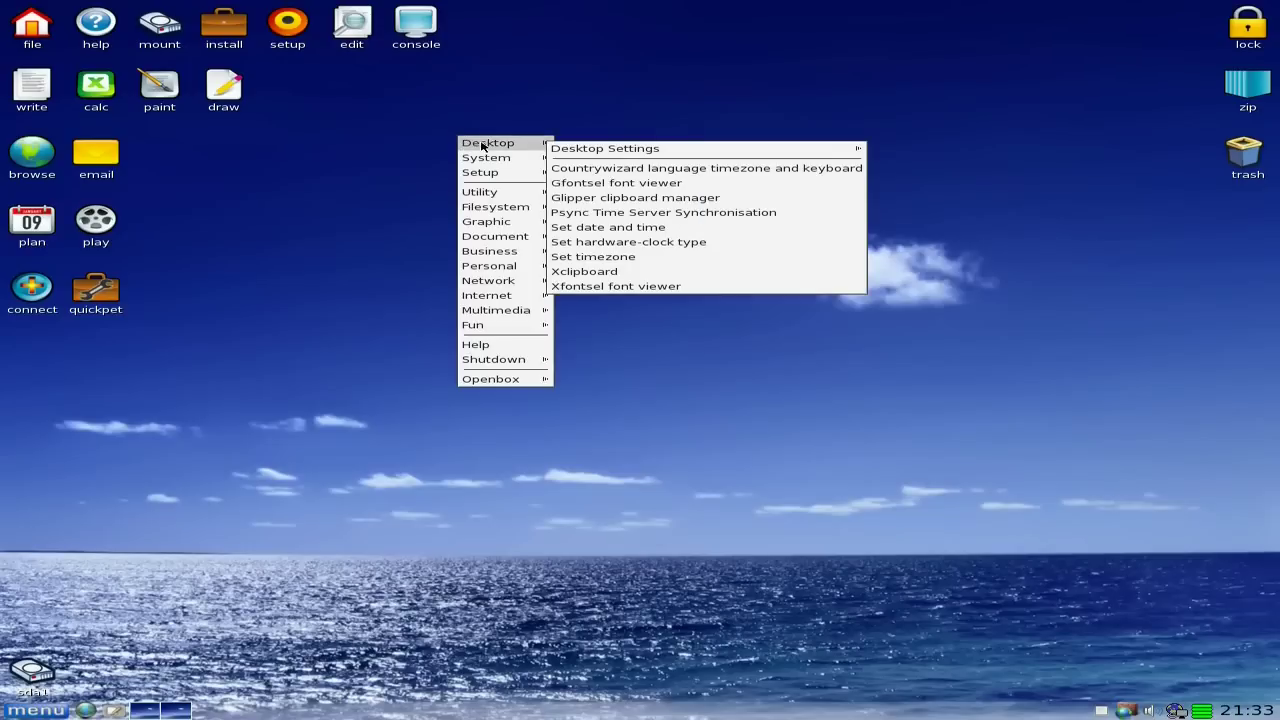
{"action": "mouse_move", "coordinate": [646, 156]}
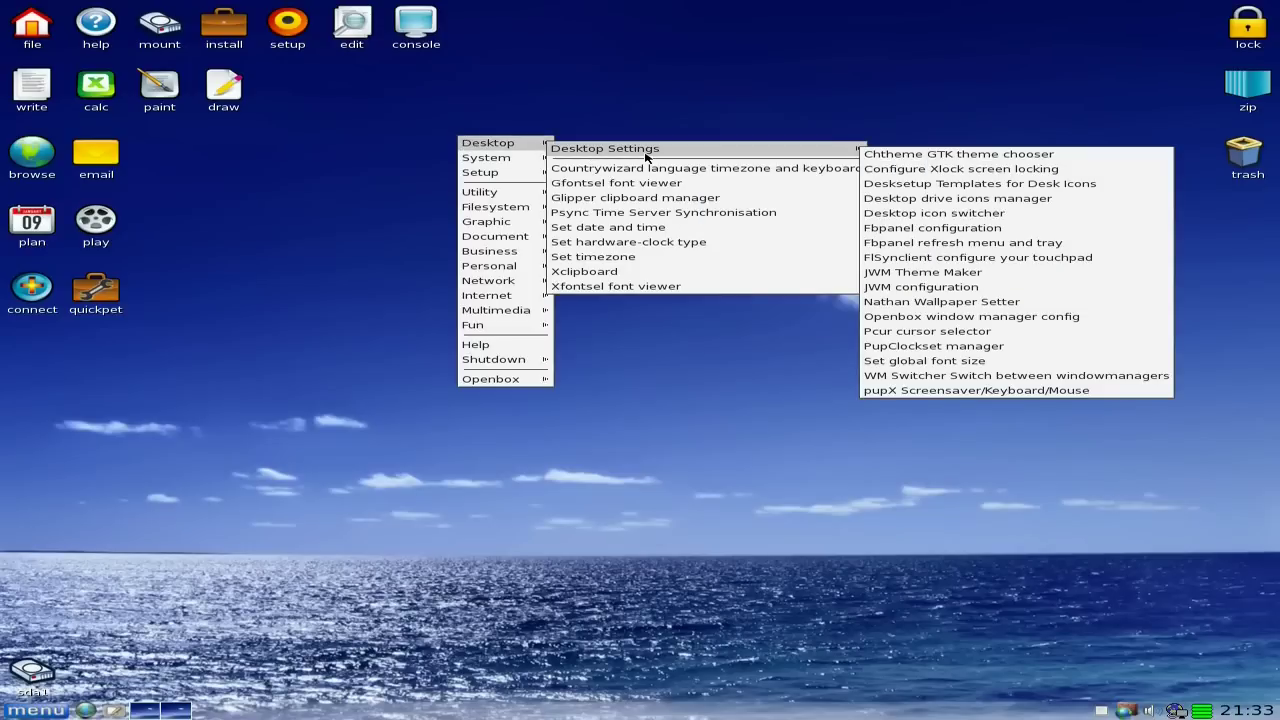
{"action": "left_click", "coordinate": [915, 214]}
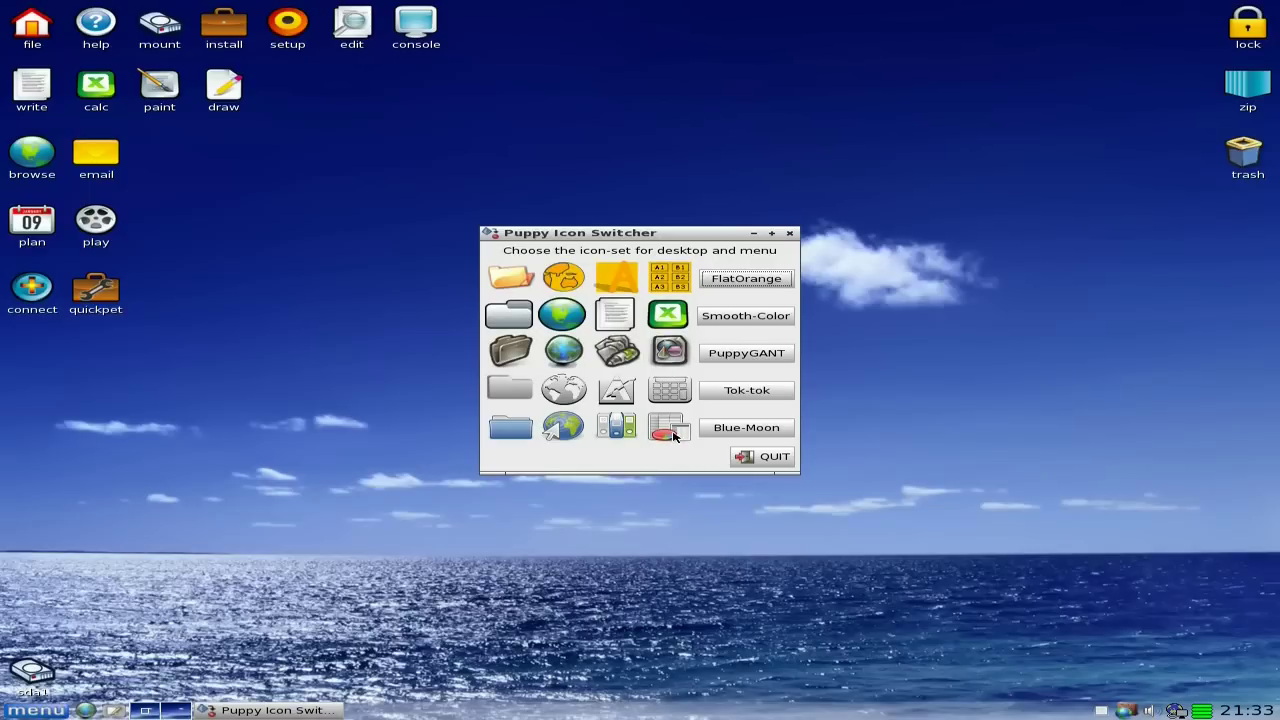
{"action": "left_click", "coordinate": [761, 355]}
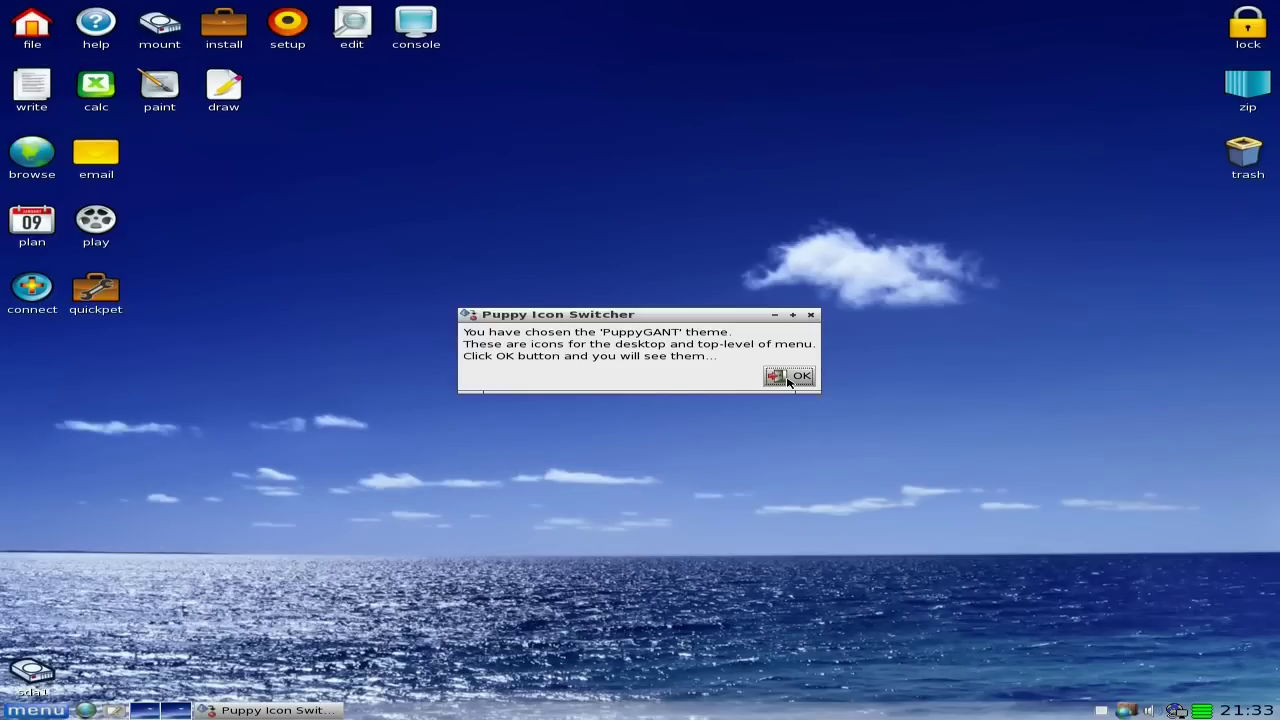
{"action": "left_click", "coordinate": [789, 377]}
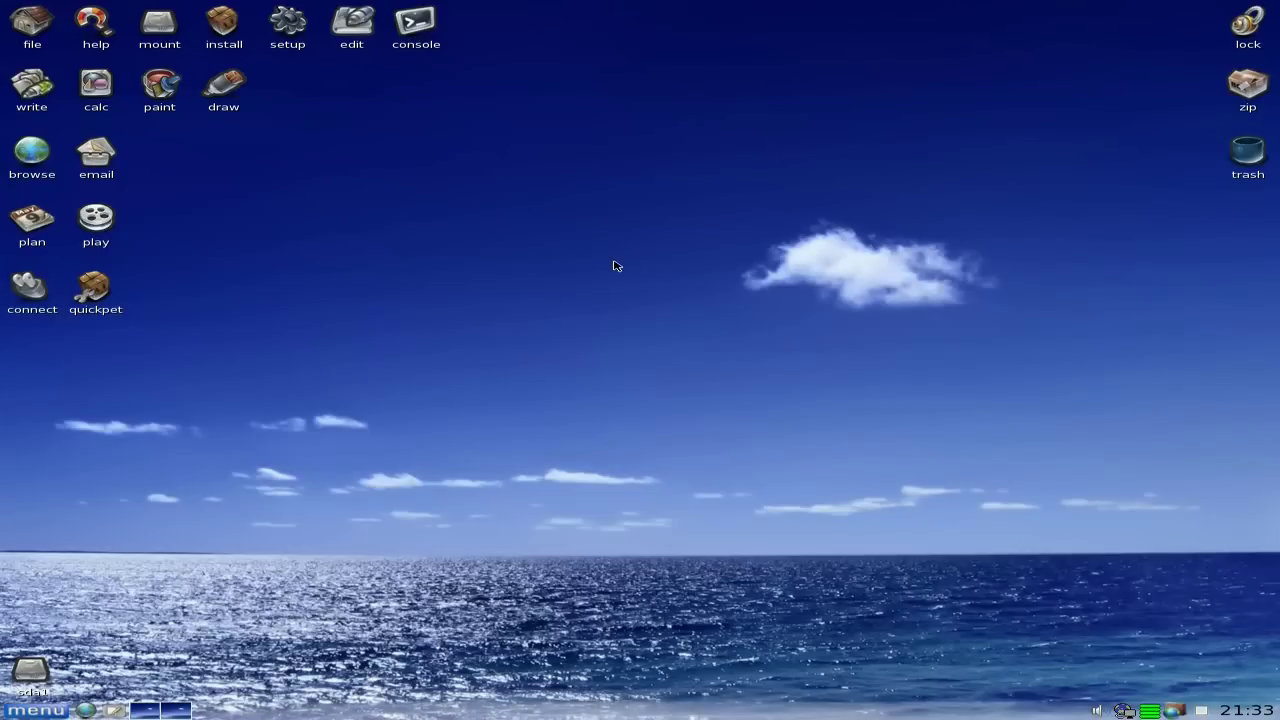
Start Puppy Package Manager and list the packages in the Setup category
{"action": "left_click", "coordinate": [222, 30]}
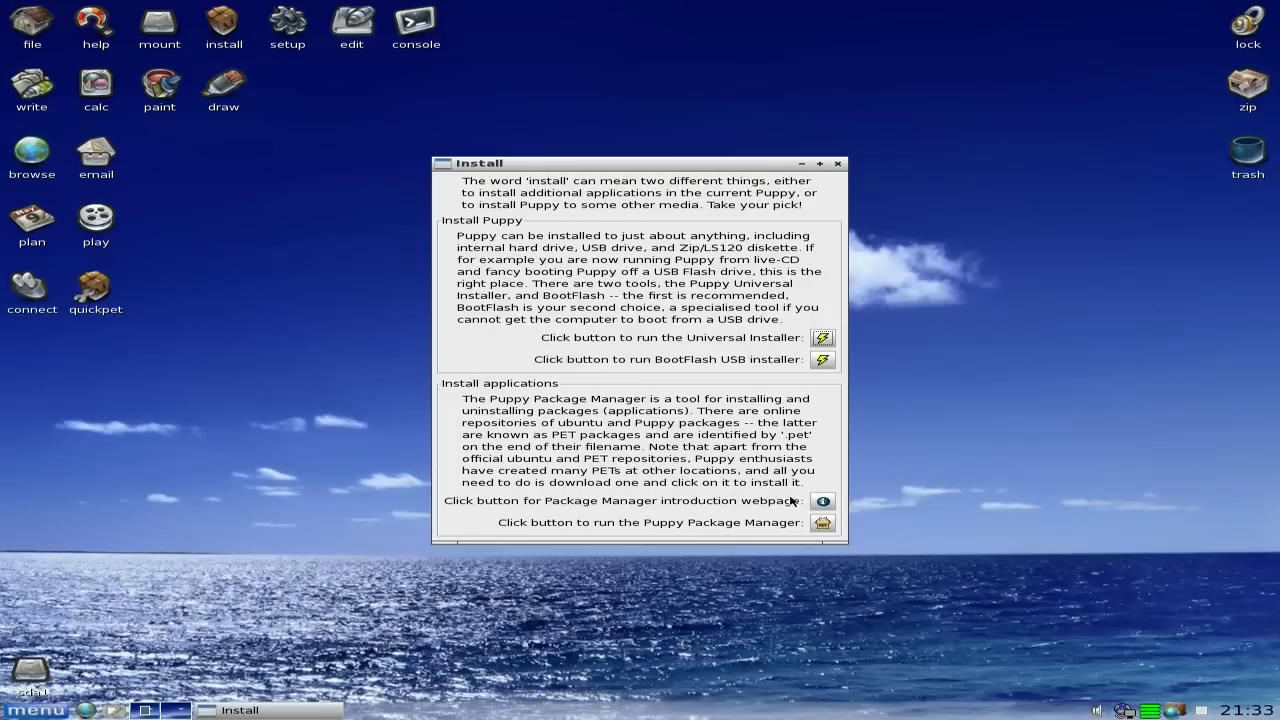
{"action": "left_click", "coordinate": [822, 523]}
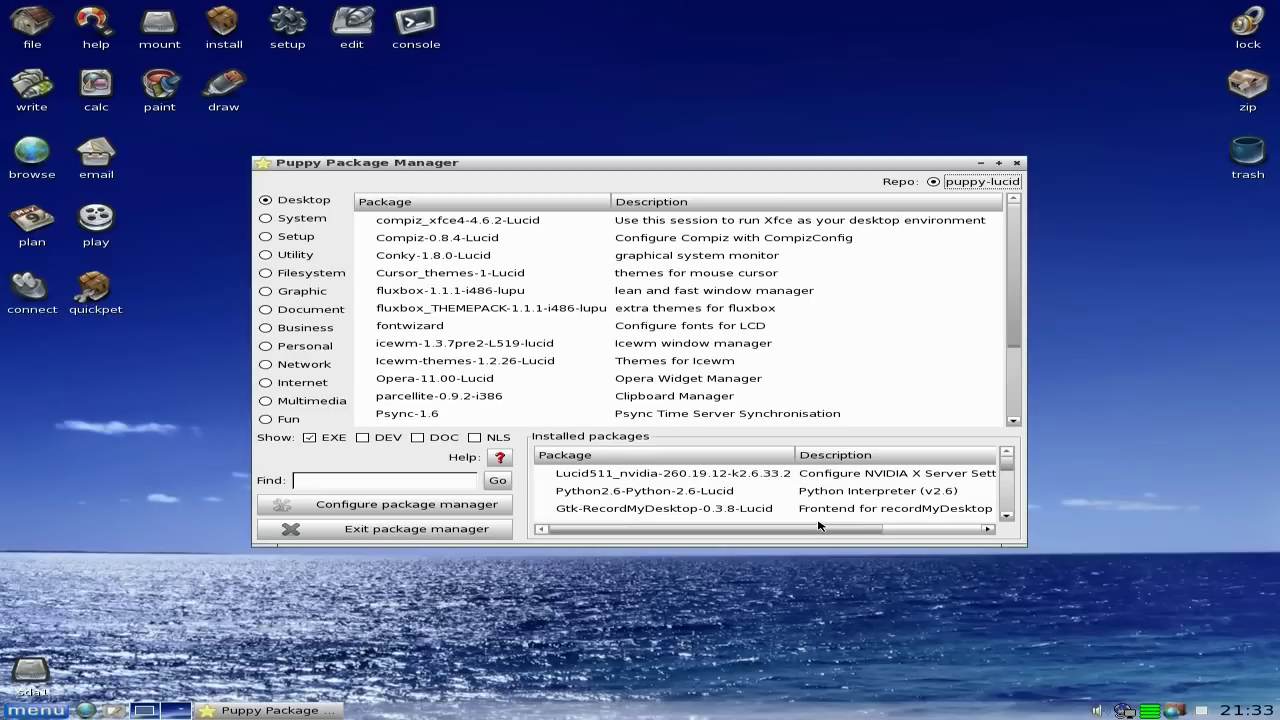
{"action": "left_click", "coordinate": [327, 220]}
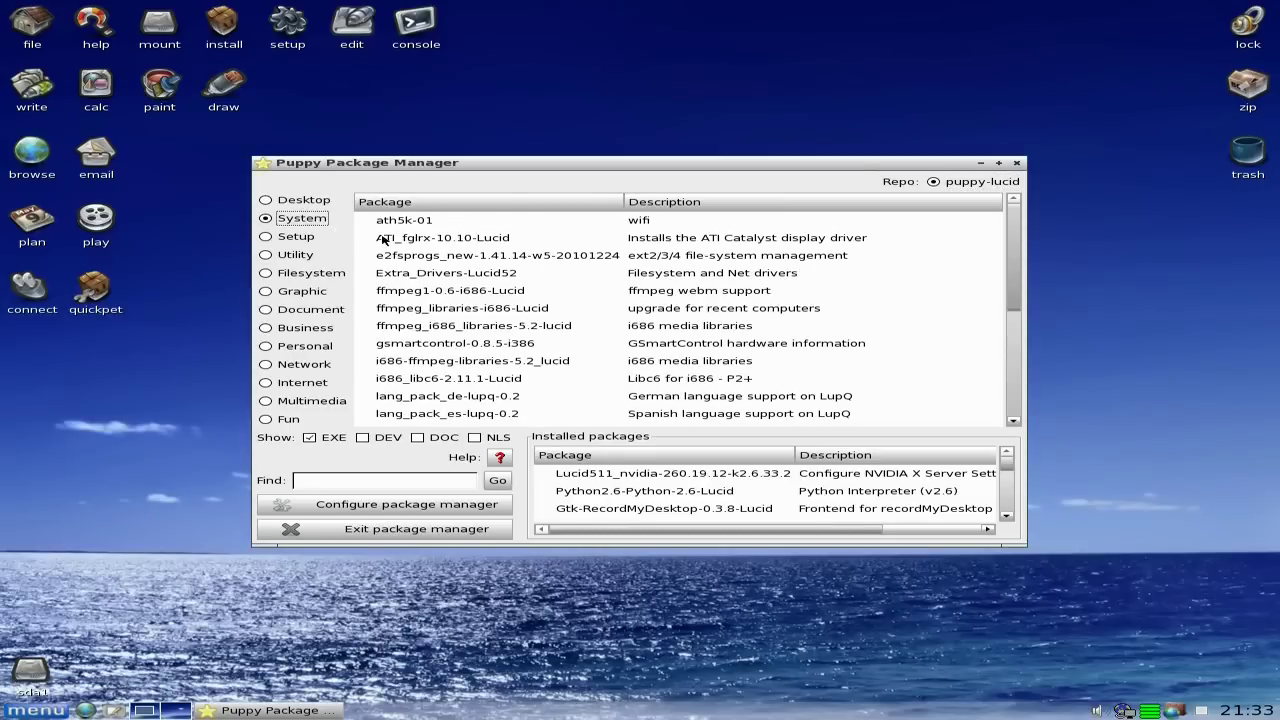
{"action": "scroll", "coordinate": [537, 265], "scroll_direction": "down", "scroll_amount": 5}
{"action": "scroll", "coordinate": [537, 265], "scroll_direction": "up", "scroll_amount": 4}
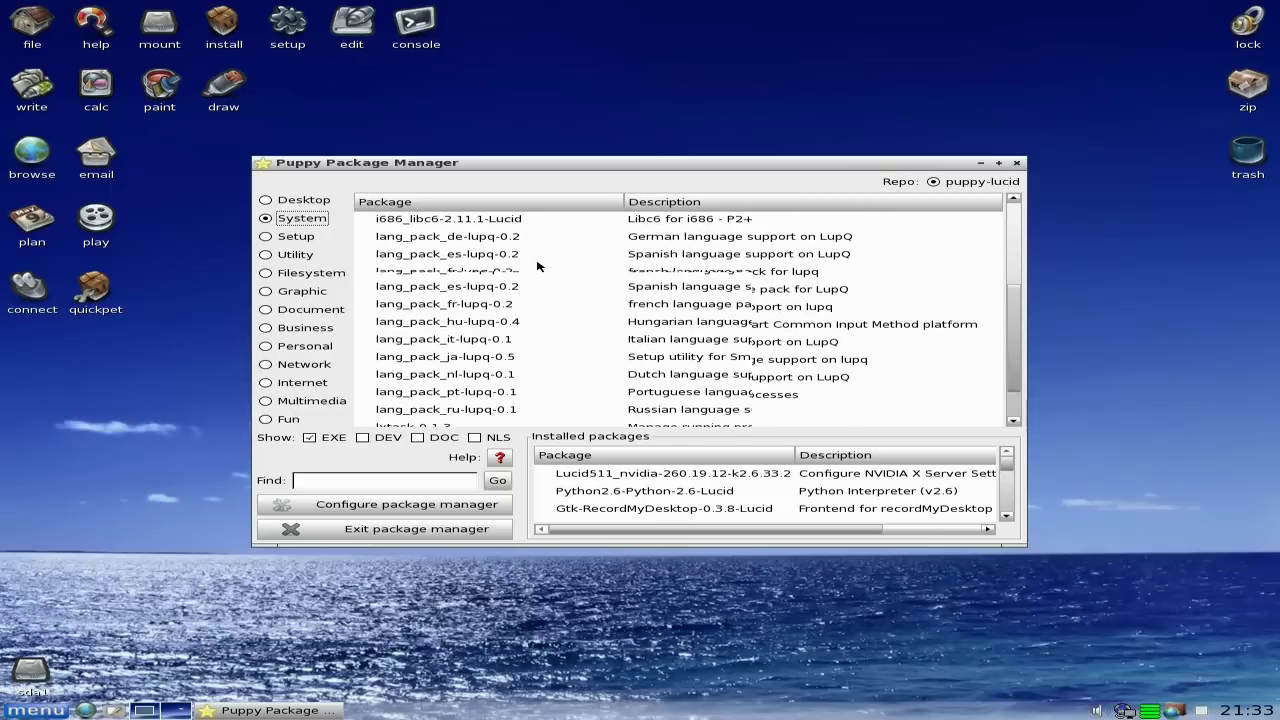
{"action": "left_click", "coordinate": [310, 240]}
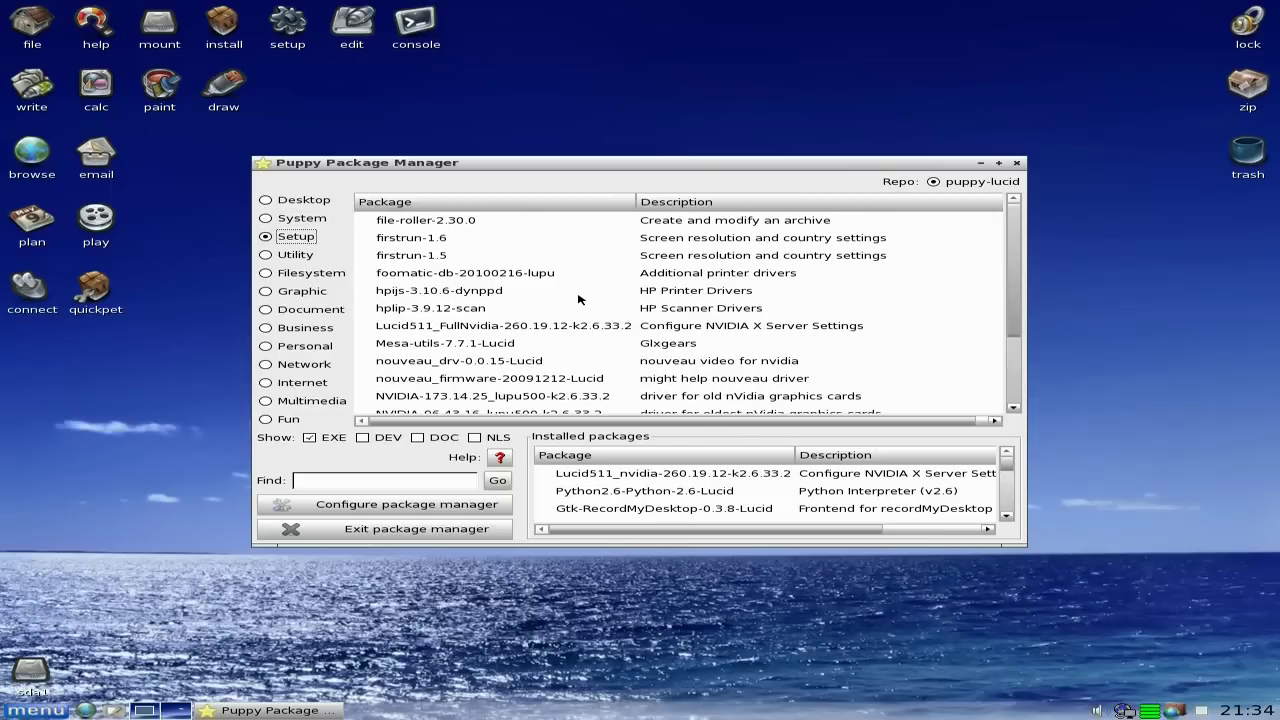
Install hpijs-3.10.6-dynppd from the ibiblio.org mirror and dismiss the completion and dependency reports
{"action": "left_click", "coordinate": [453, 292]}
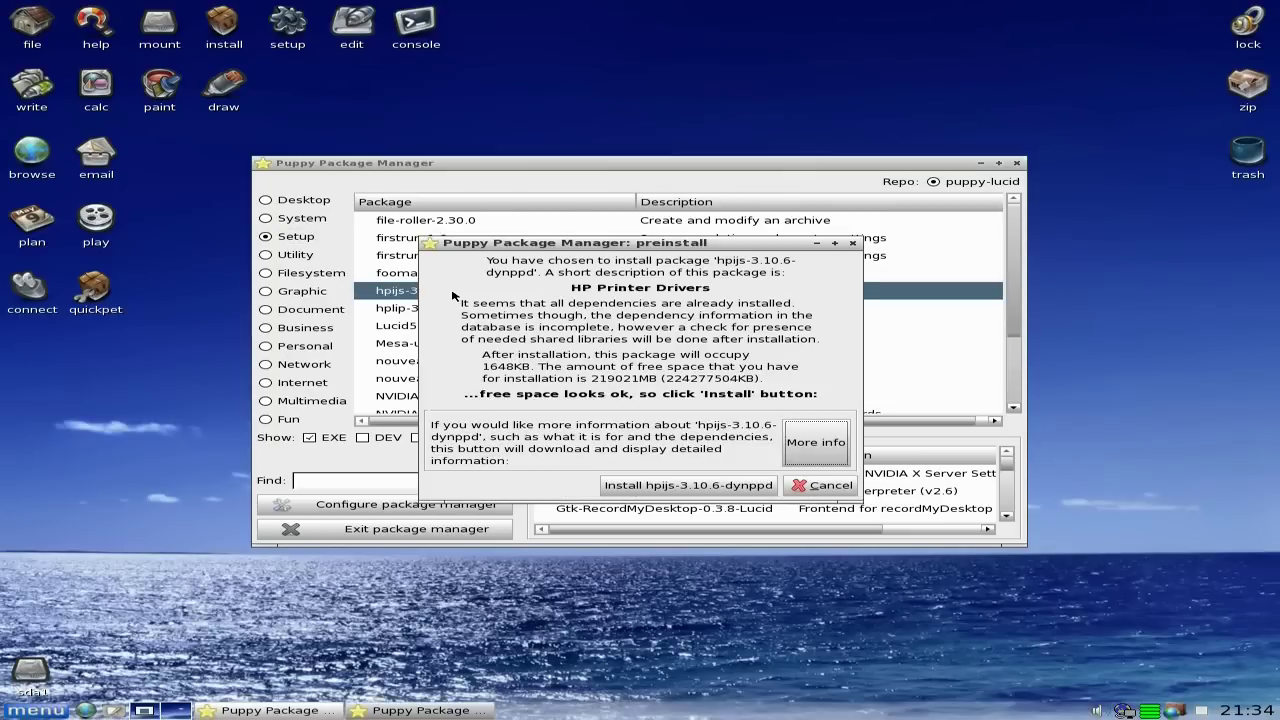
{"action": "left_click", "coordinate": [730, 488]}
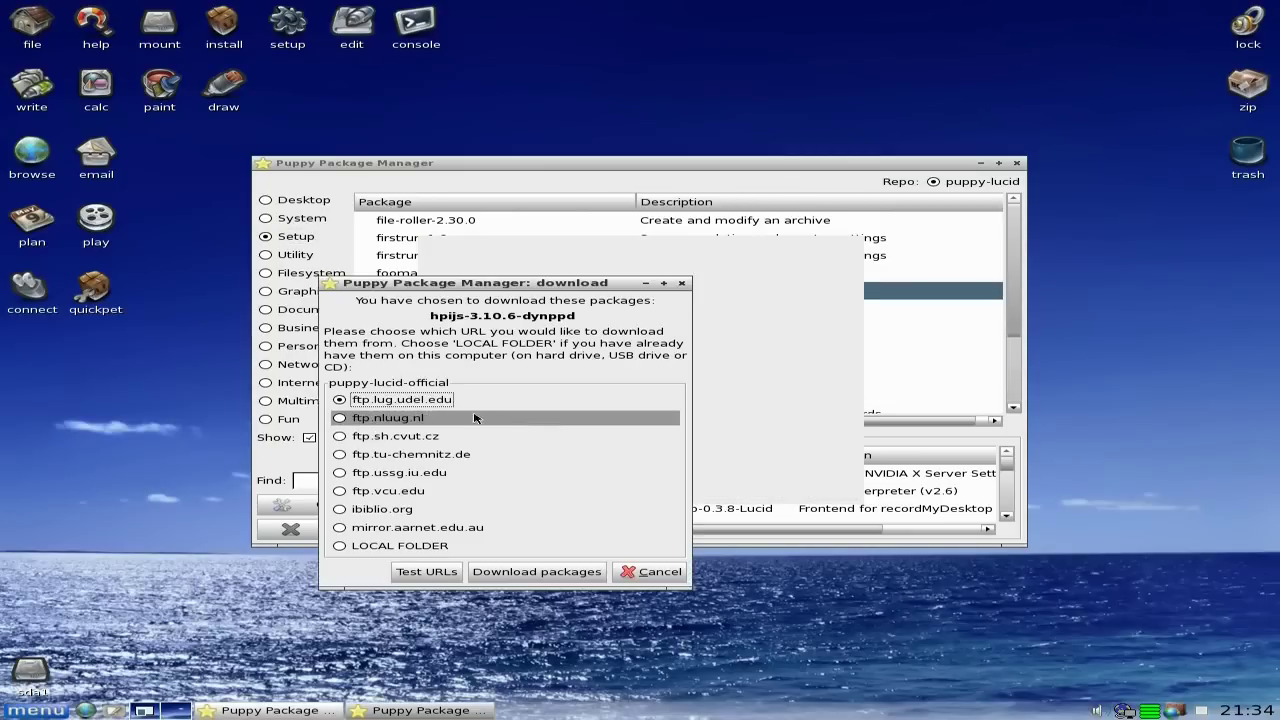
{"action": "left_click", "coordinate": [393, 511]}
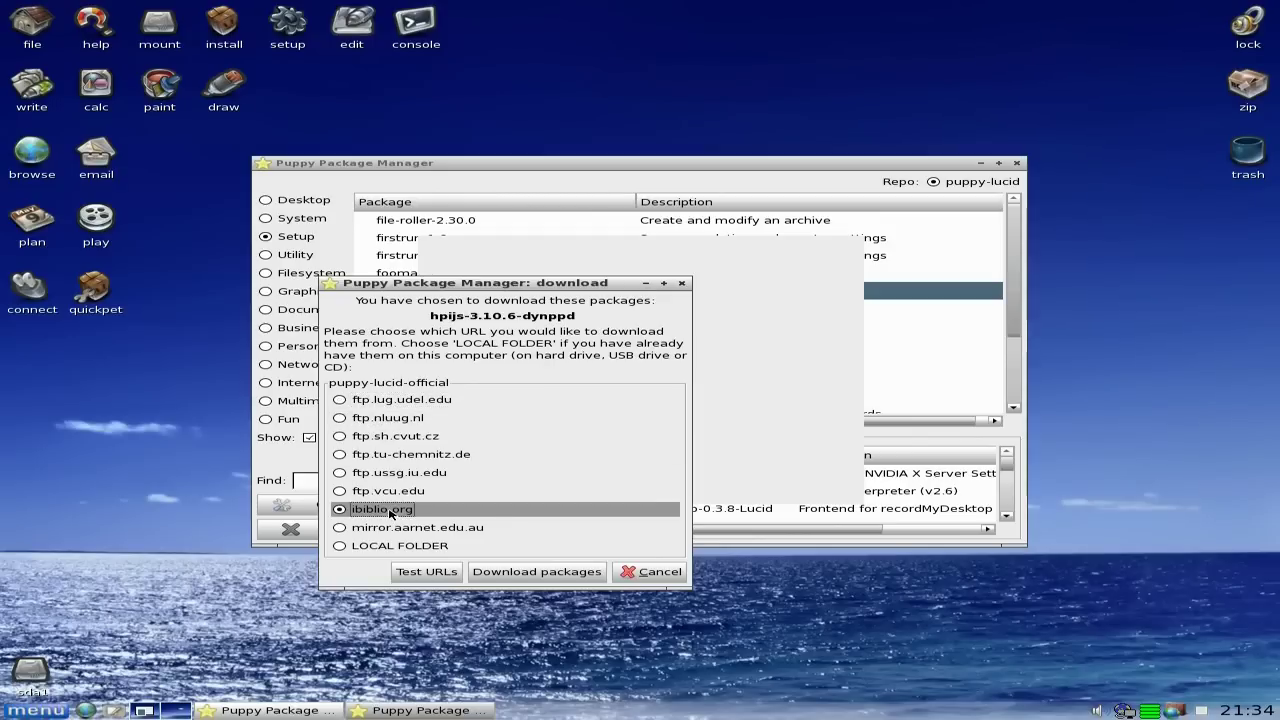
{"action": "left_click", "coordinate": [535, 573]}
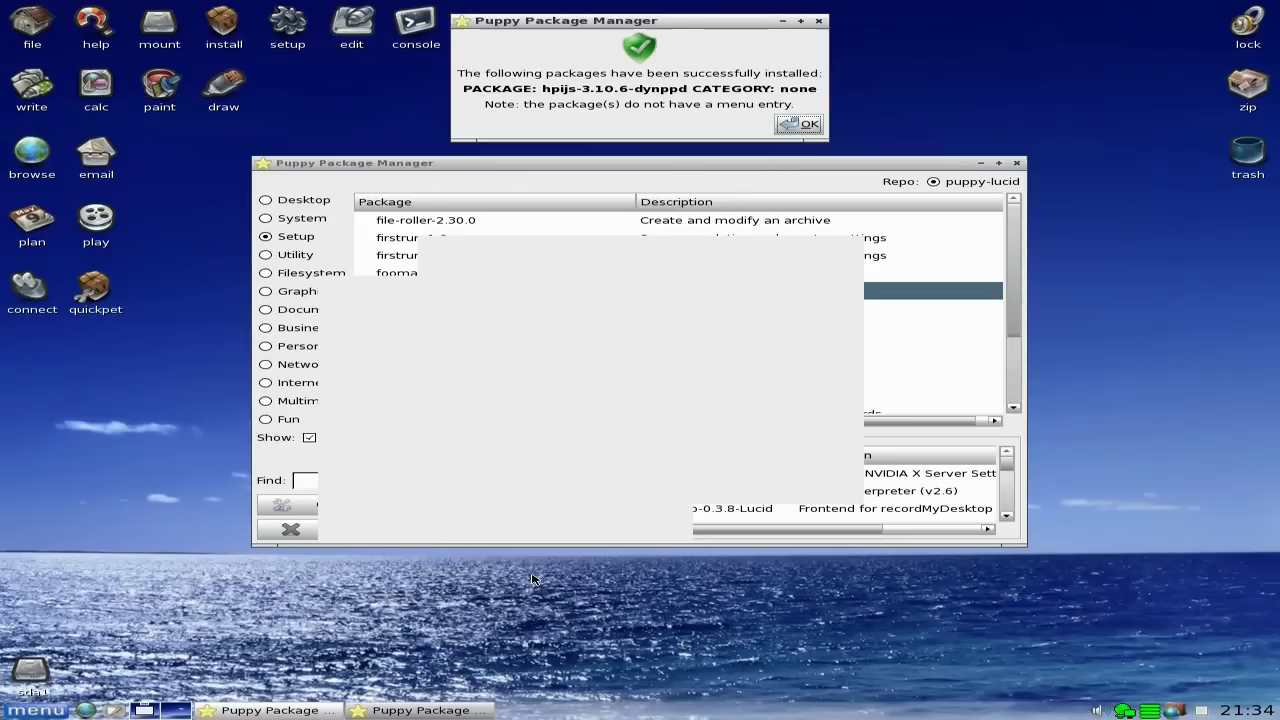
{"action": "left_click", "coordinate": [791, 124]}
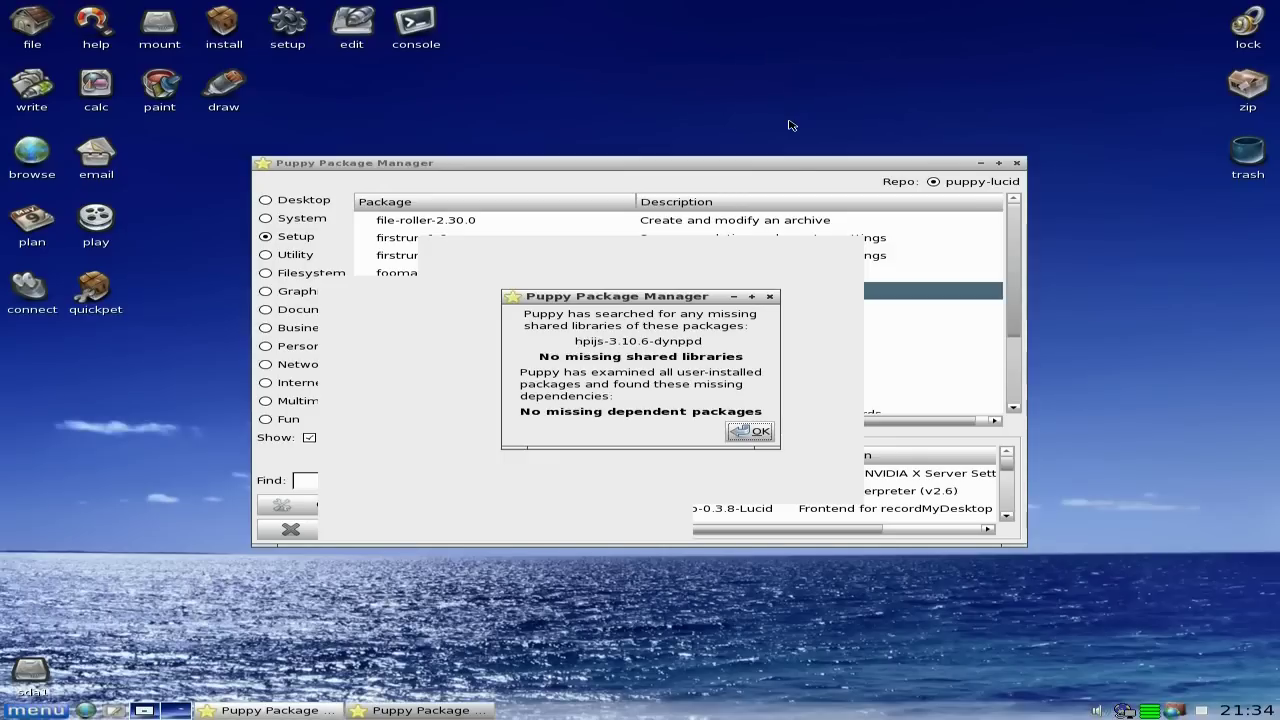
{"action": "left_click", "coordinate": [757, 432]}
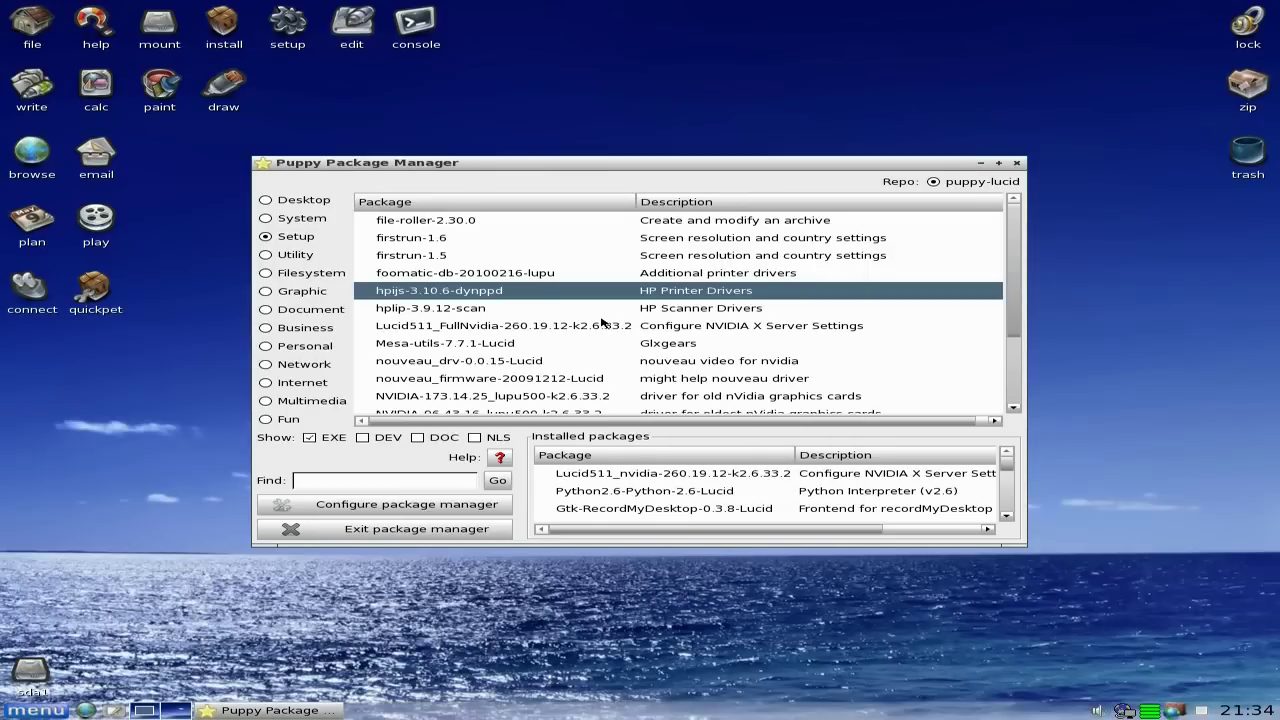
Install the hplip-3.9.12-scan scanner driver from ibiblio.org and dismiss its missing-dependency report
{"action": "left_click", "coordinate": [477, 311]}
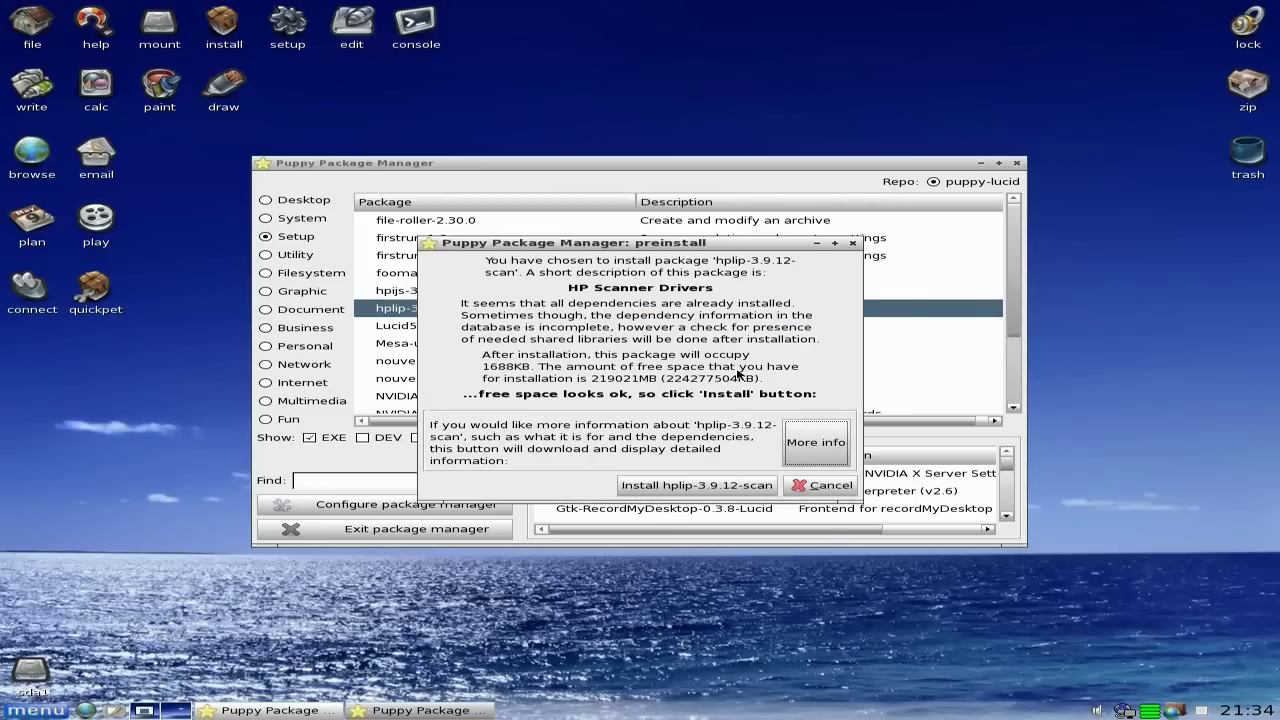
{"action": "left_click", "coordinate": [713, 488]}
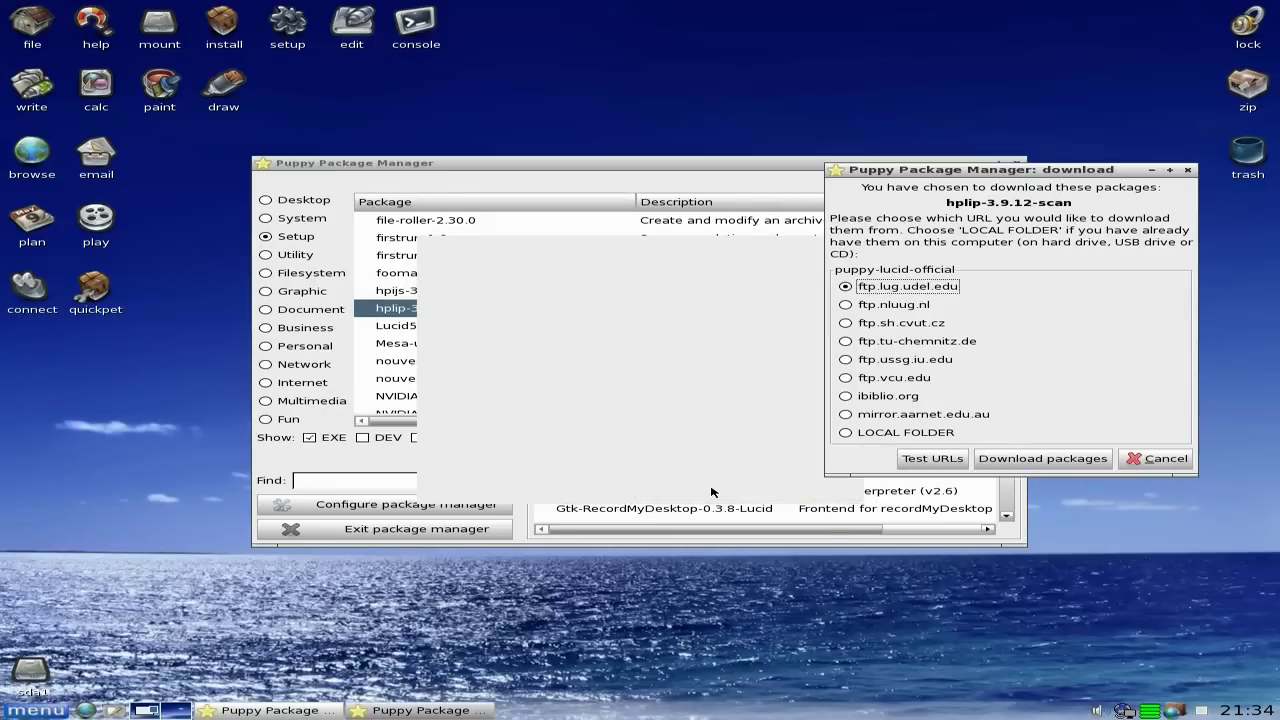
{"action": "left_click", "coordinate": [870, 396]}
{"action": "left_click", "coordinate": [1030, 462]}
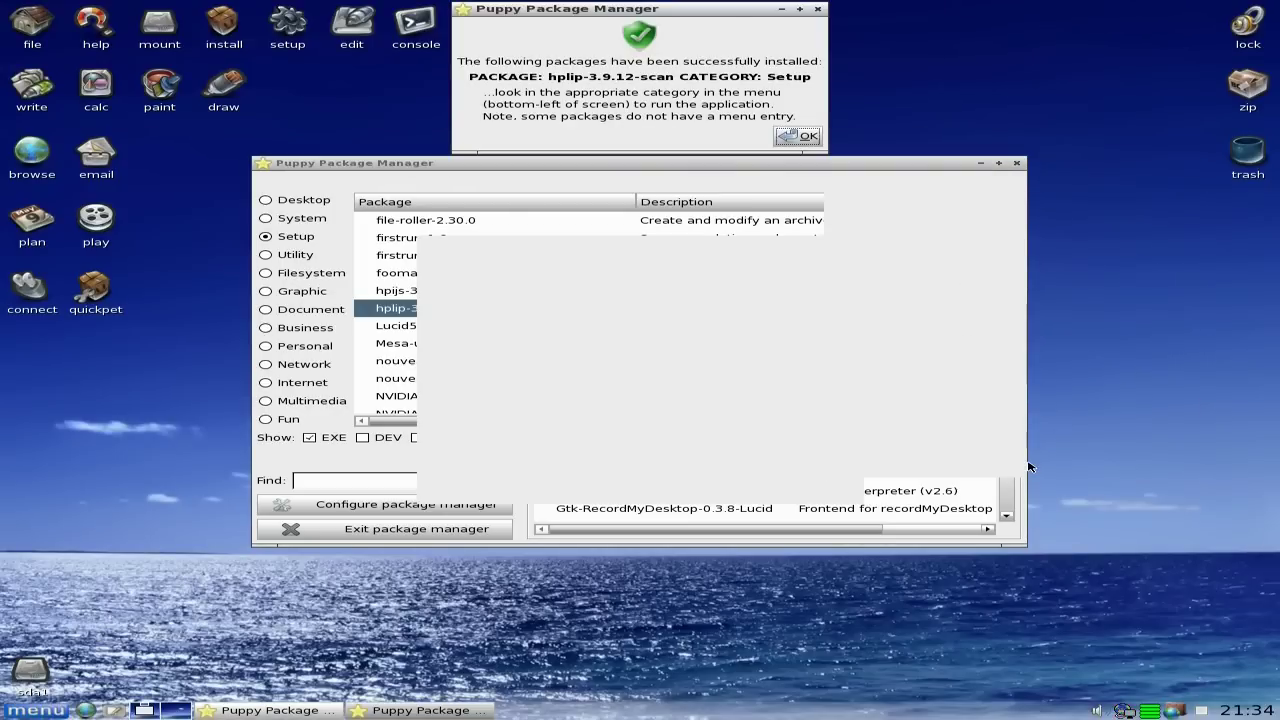
{"action": "left_click", "coordinate": [798, 136]}
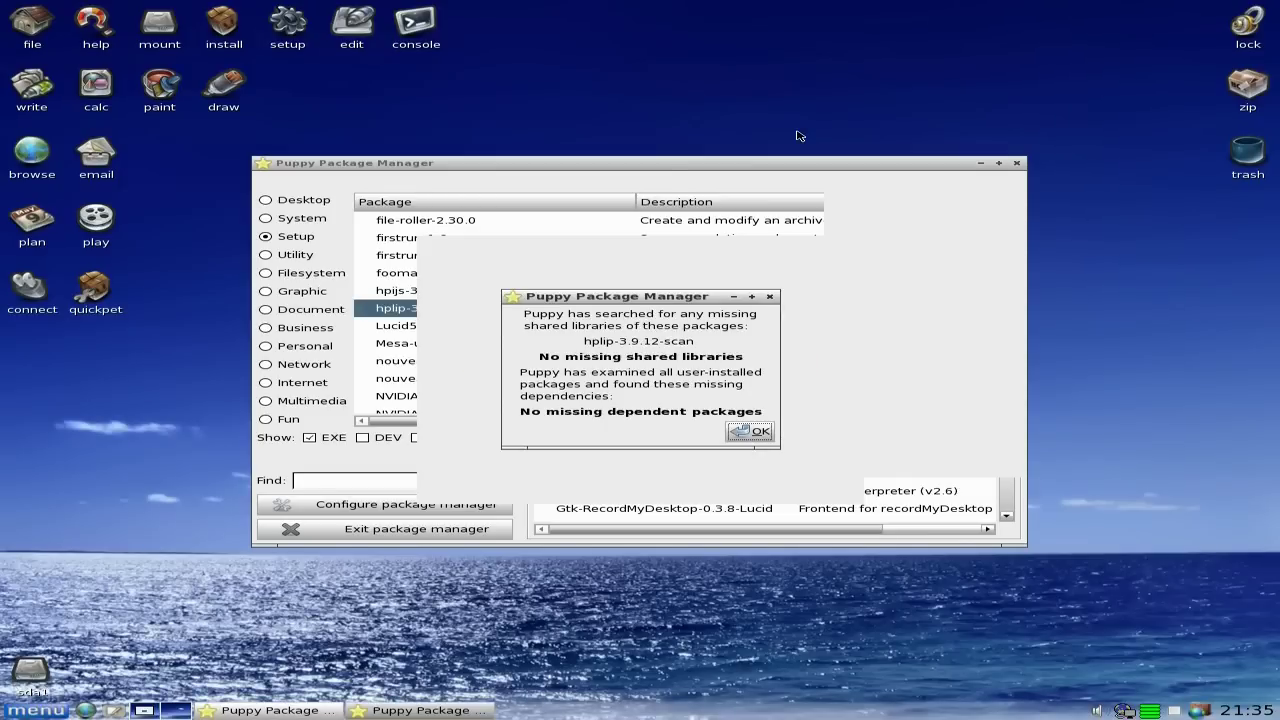
{"action": "left_click", "coordinate": [755, 431]}
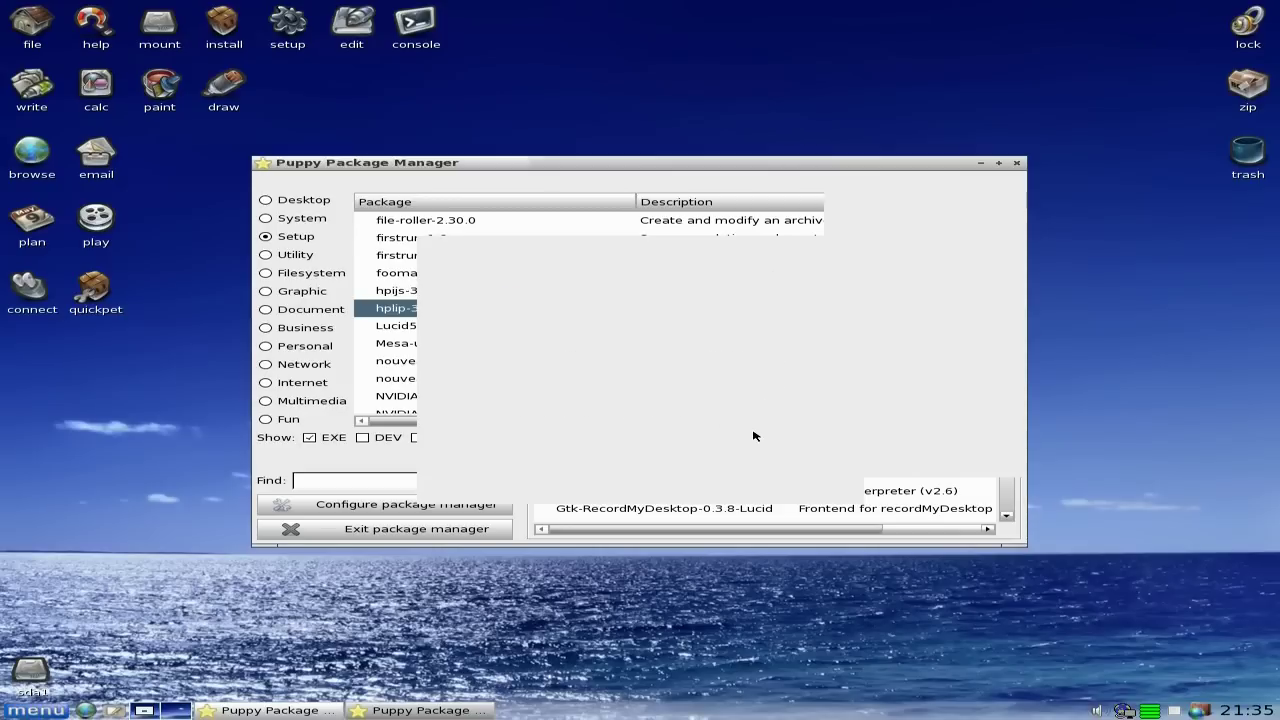
Close Puppy Package Manager, leaving the desktop showing
{"action": "scroll", "coordinate": [713, 316], "scroll_direction": "down", "scroll_amount": 3}
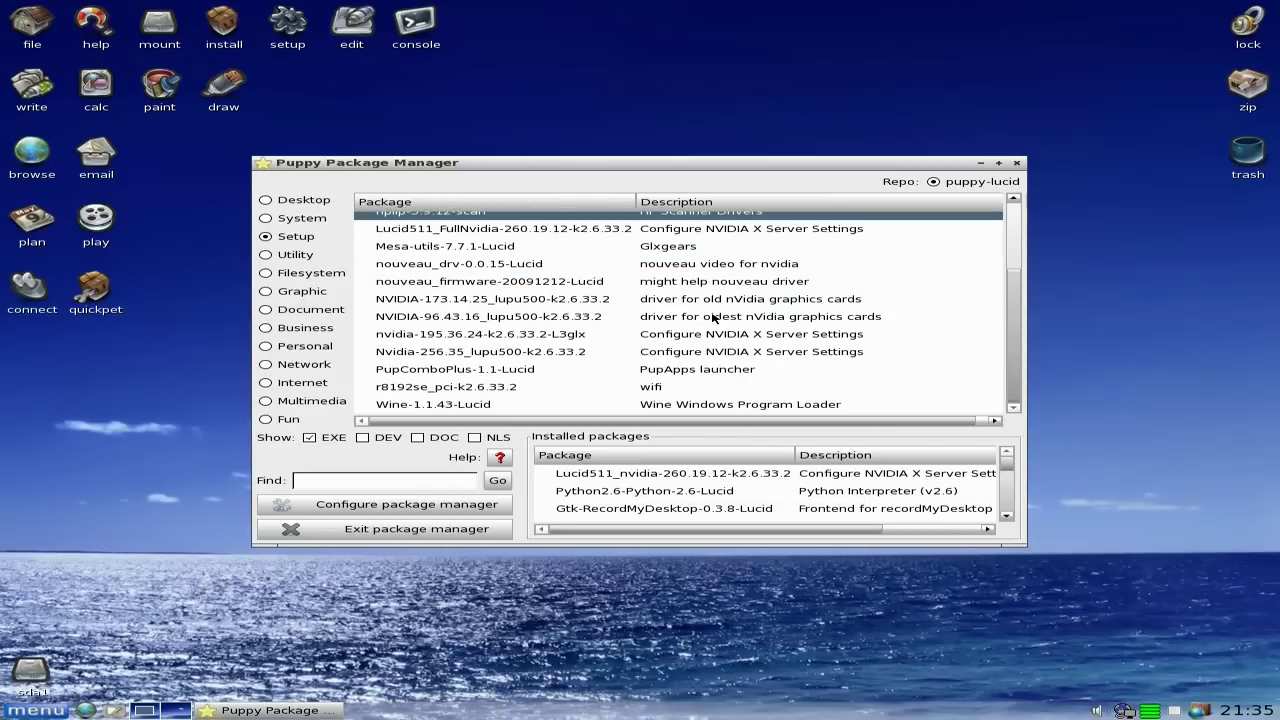
{"action": "scroll", "coordinate": [713, 316], "scroll_direction": "up", "scroll_amount": 3}
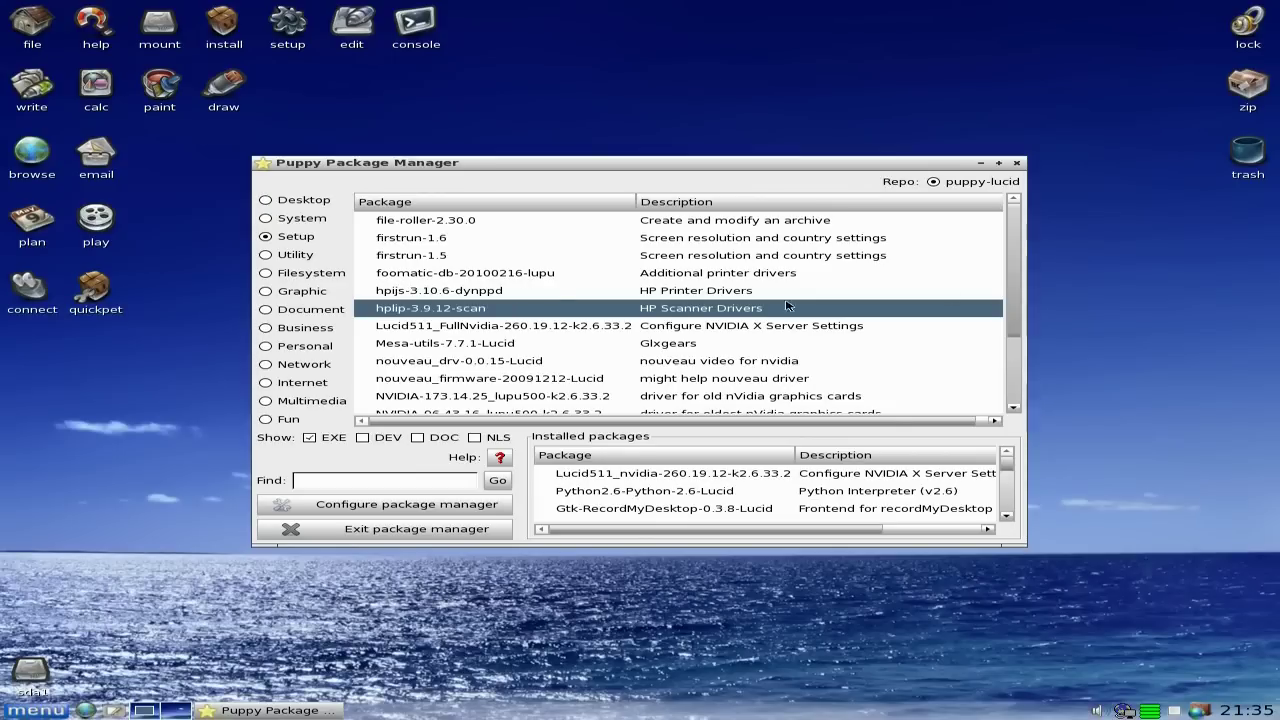
{"action": "left_click", "coordinate": [1017, 163]}
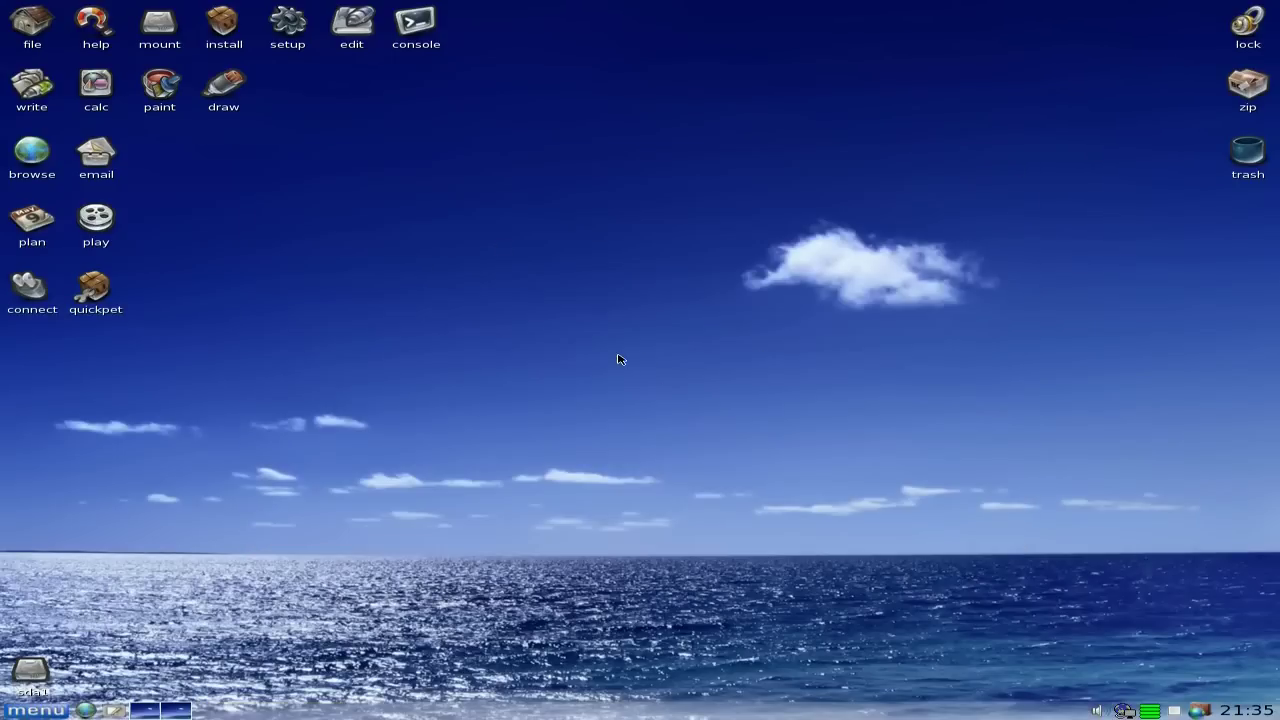
Launch Printer Setup from PupControl's Hardware list to open the CUPS 1.4.3 home page
{"action": "left_click", "coordinate": [228, 32]}
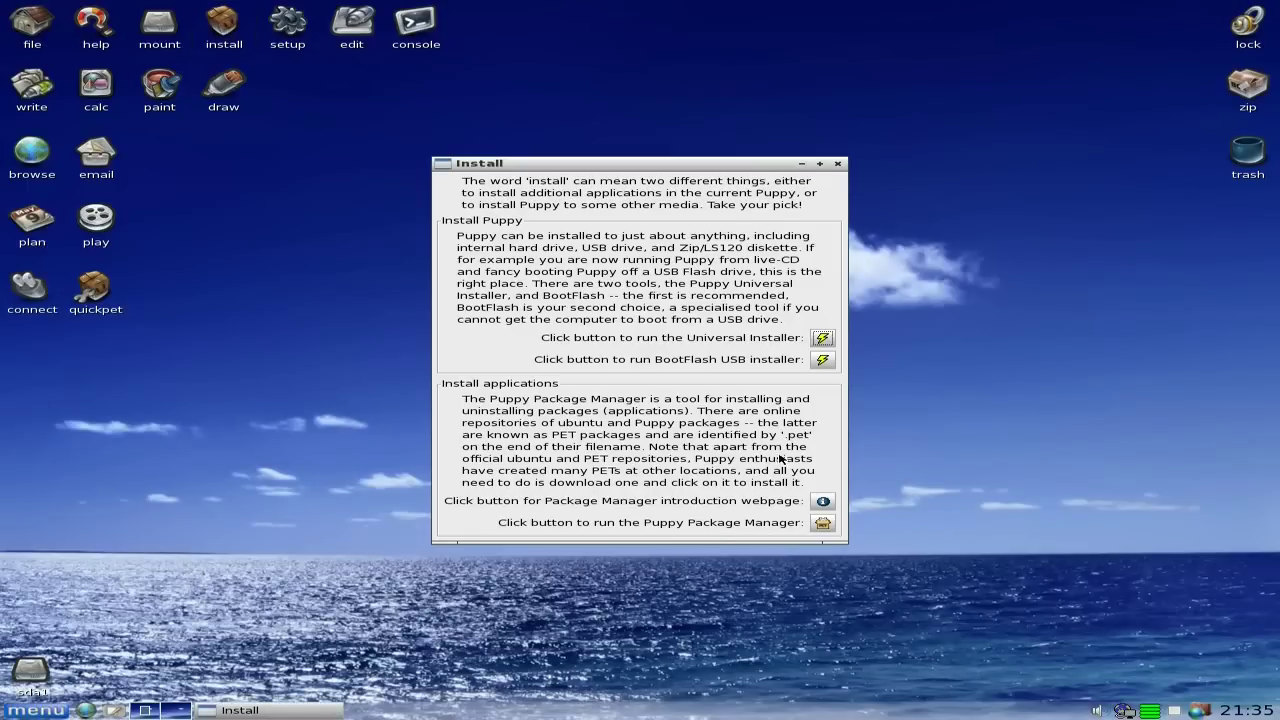
{"action": "left_click", "coordinate": [838, 163]}
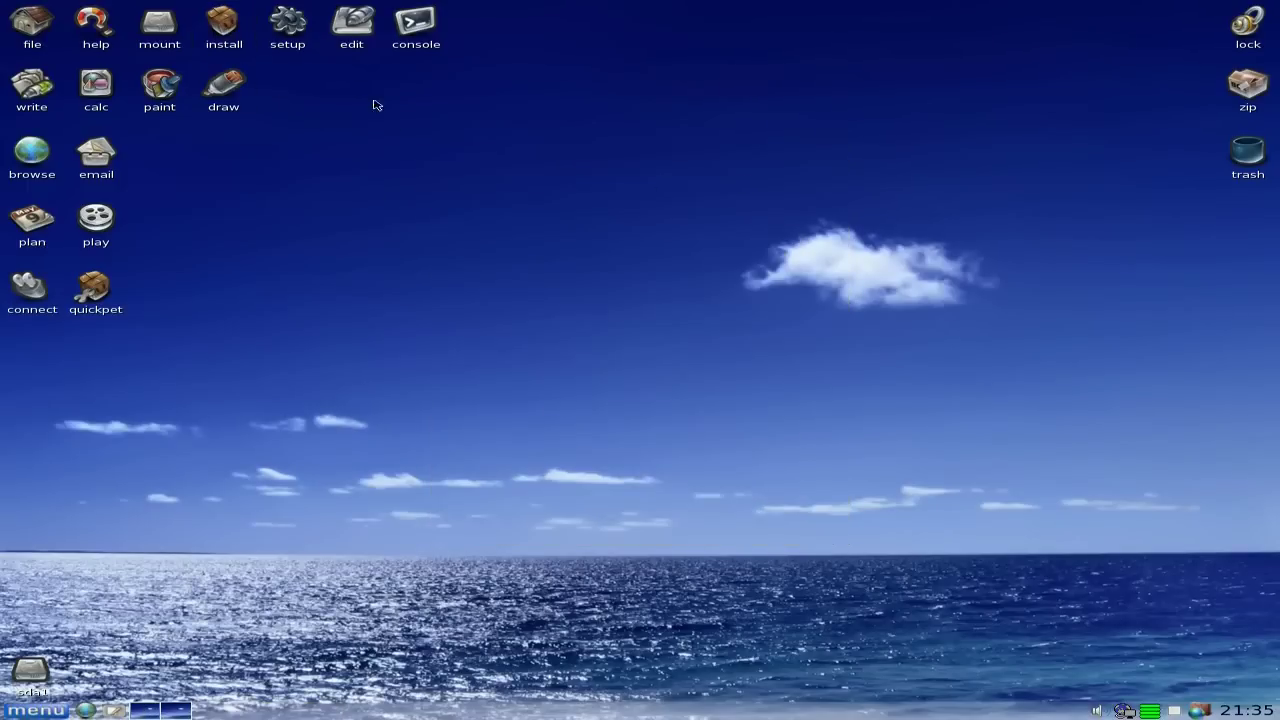
{"action": "left_click", "coordinate": [291, 28]}
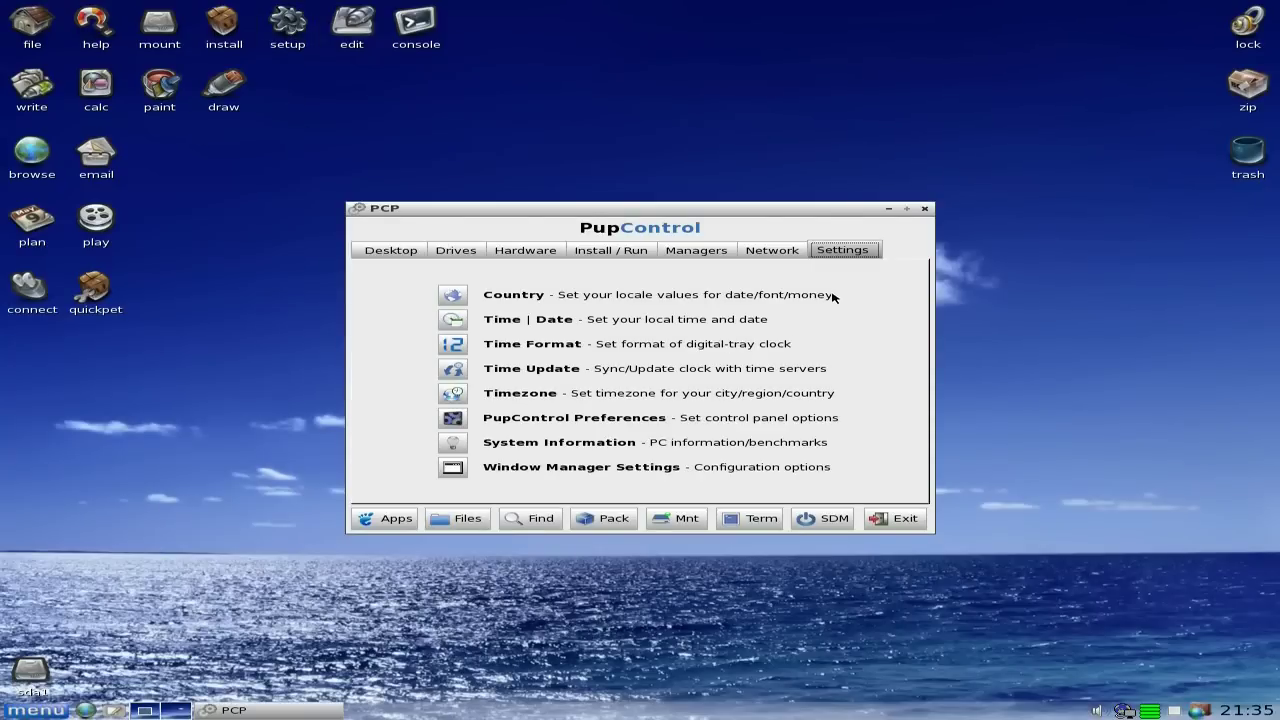
{"action": "left_click", "coordinate": [377, 253]}
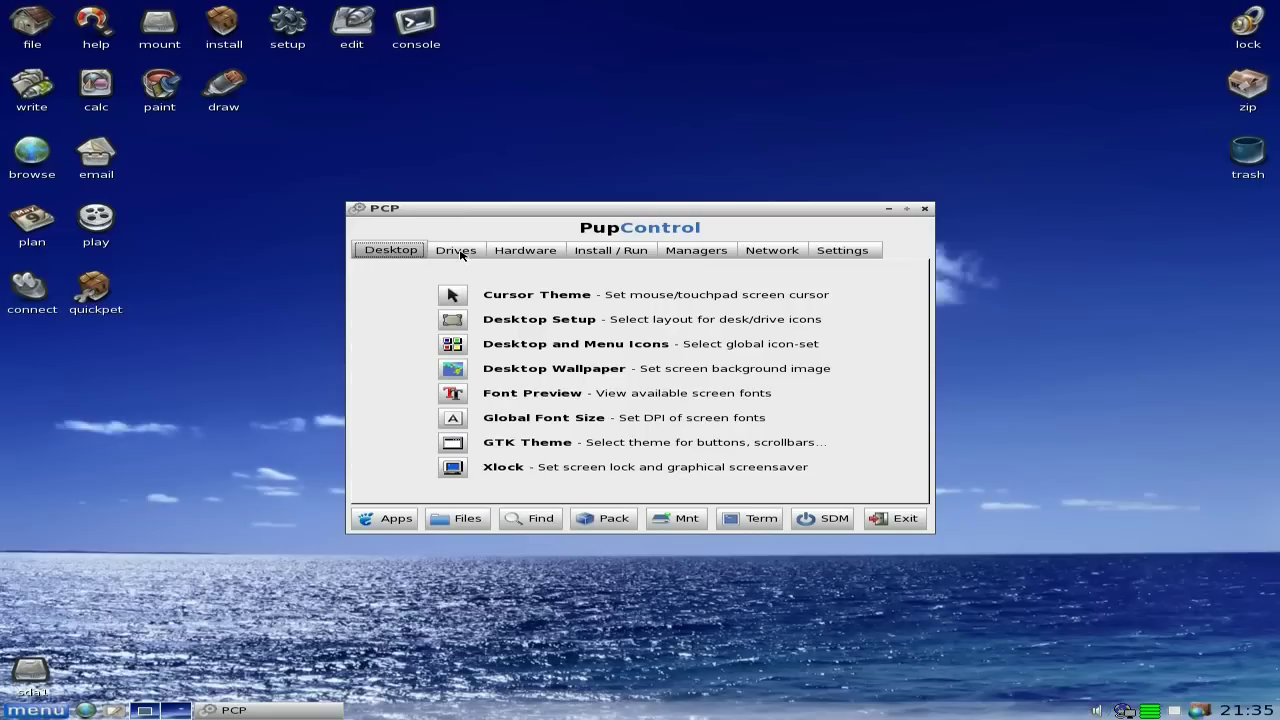
{"action": "left_click", "coordinate": [463, 256]}
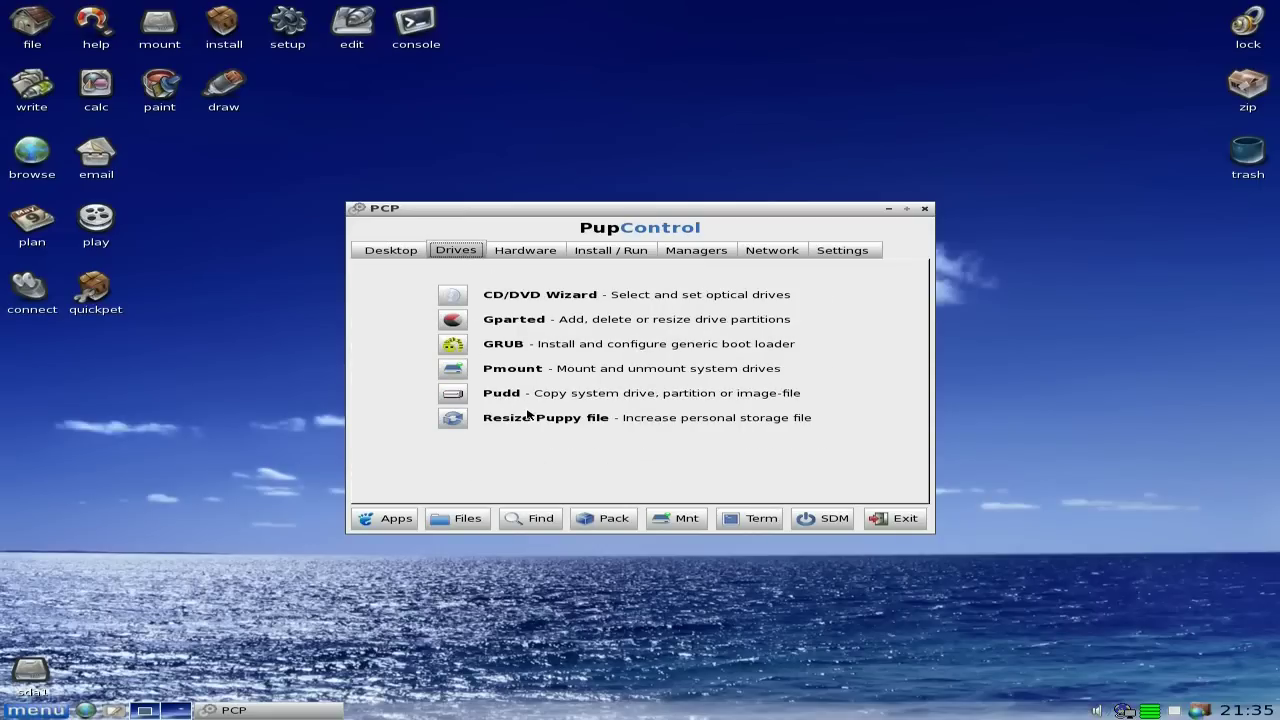
{"action": "left_click", "coordinate": [539, 256]}
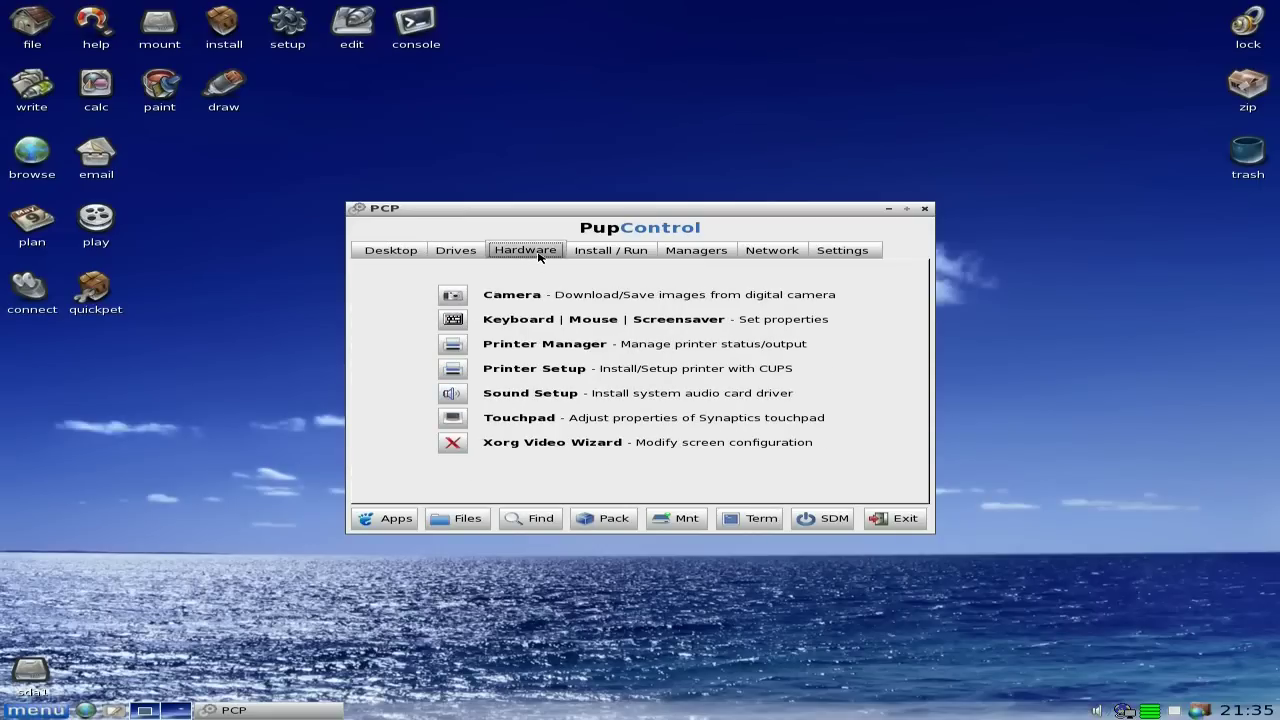
{"action": "left_click", "coordinate": [453, 370]}
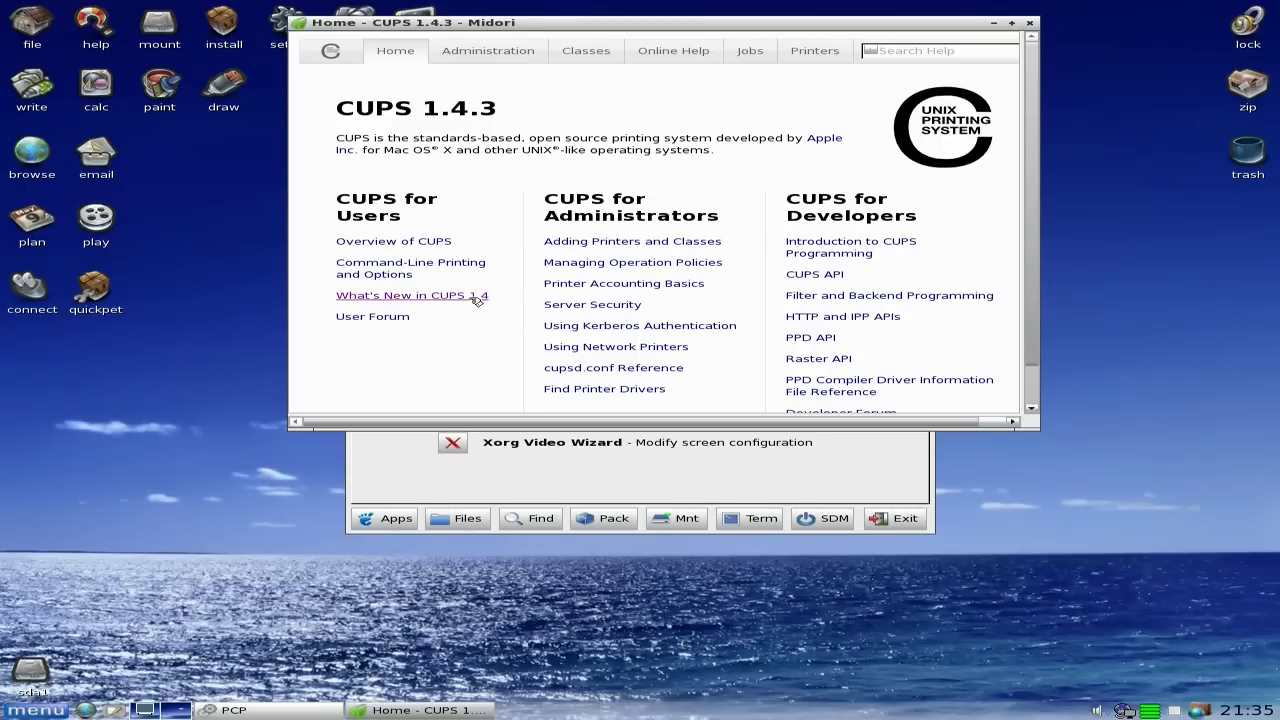
Maximize the CUPS browser window and go to the Administration page
{"action": "left_click", "coordinate": [1011, 22]}
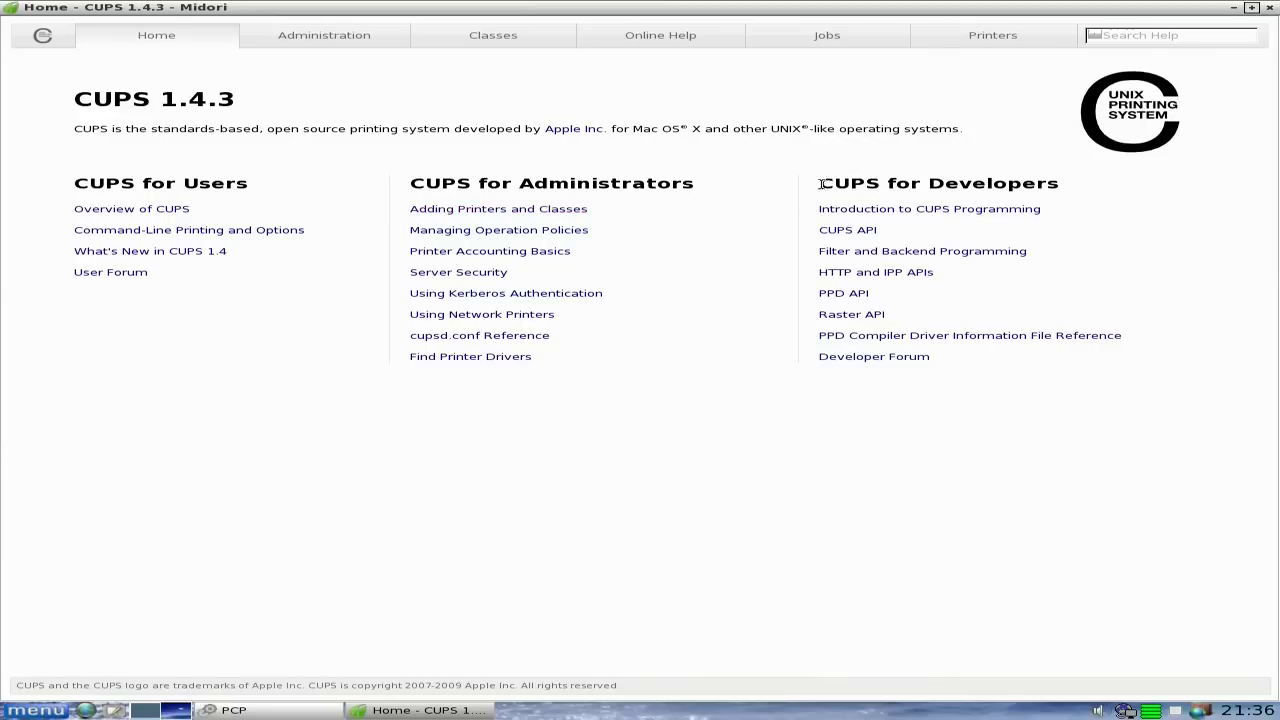
{"action": "left_click", "coordinate": [971, 35]}
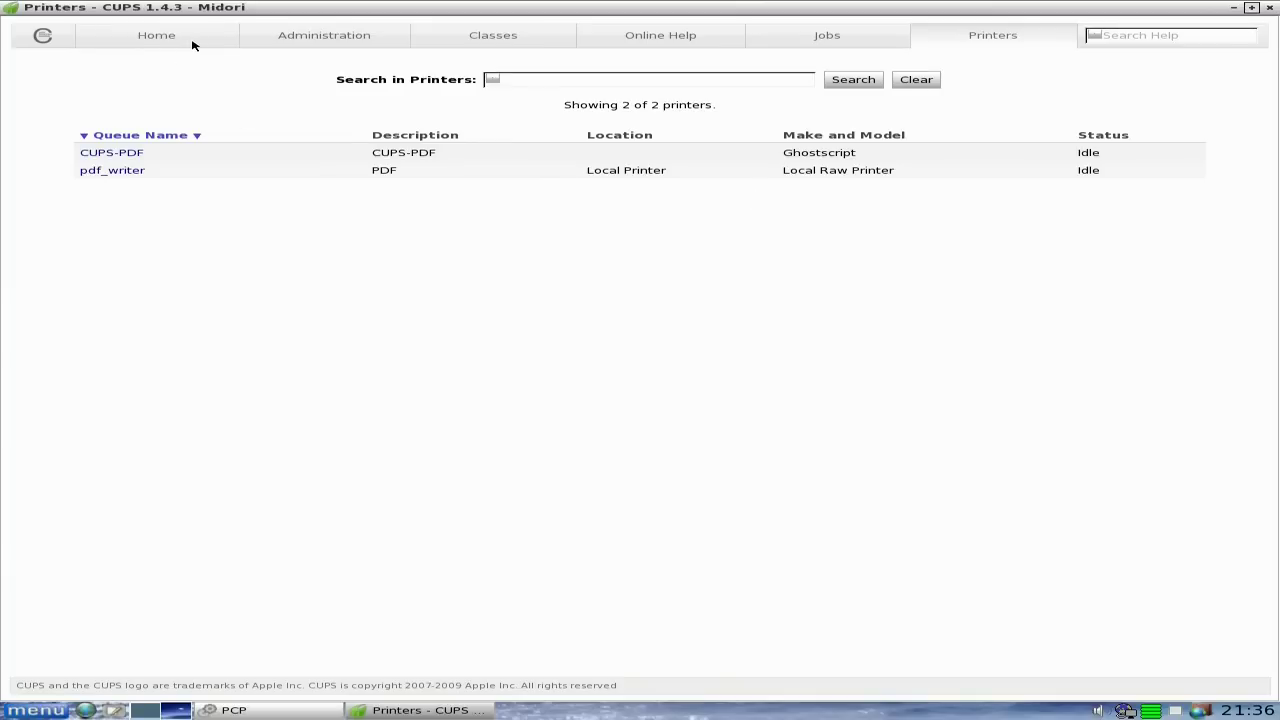
{"action": "left_click", "coordinate": [155, 42]}
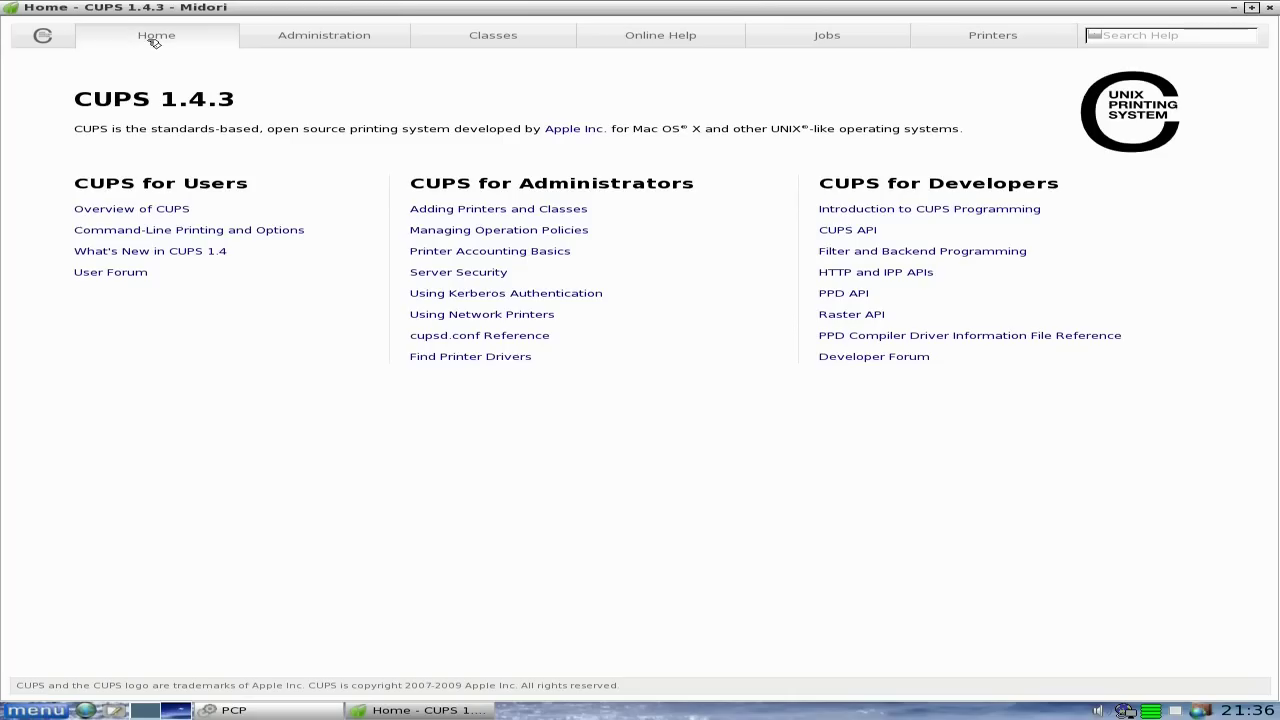
{"action": "left_click", "coordinate": [530, 213]}
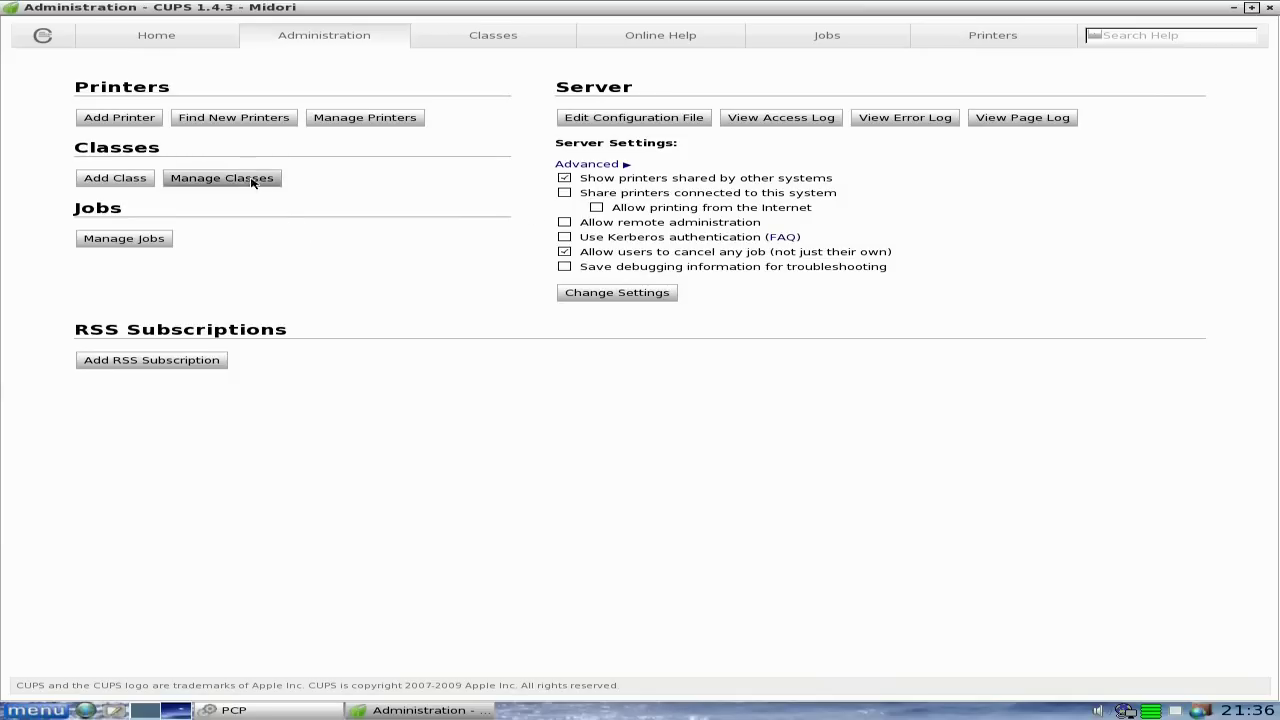
Add the detected HP Deskjet F4200 series with default details and choose HP as make
{"action": "left_click", "coordinate": [234, 118]}
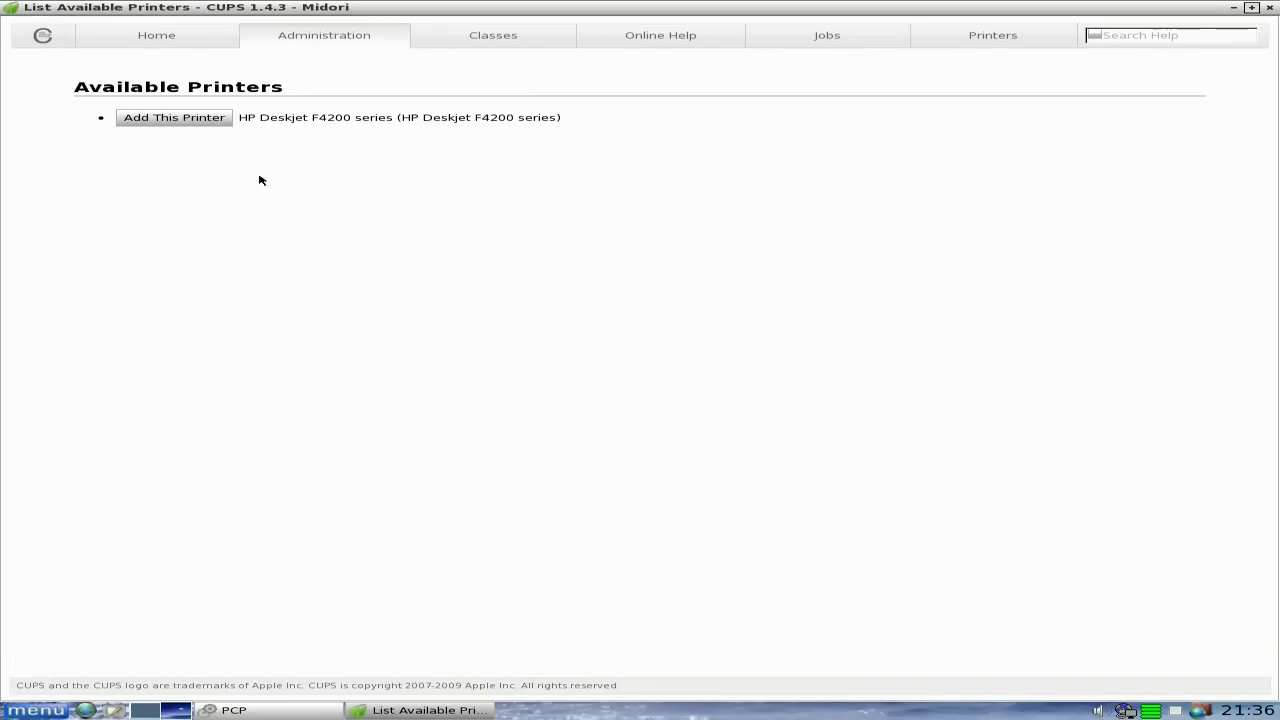
{"action": "left_click", "coordinate": [159, 122]}
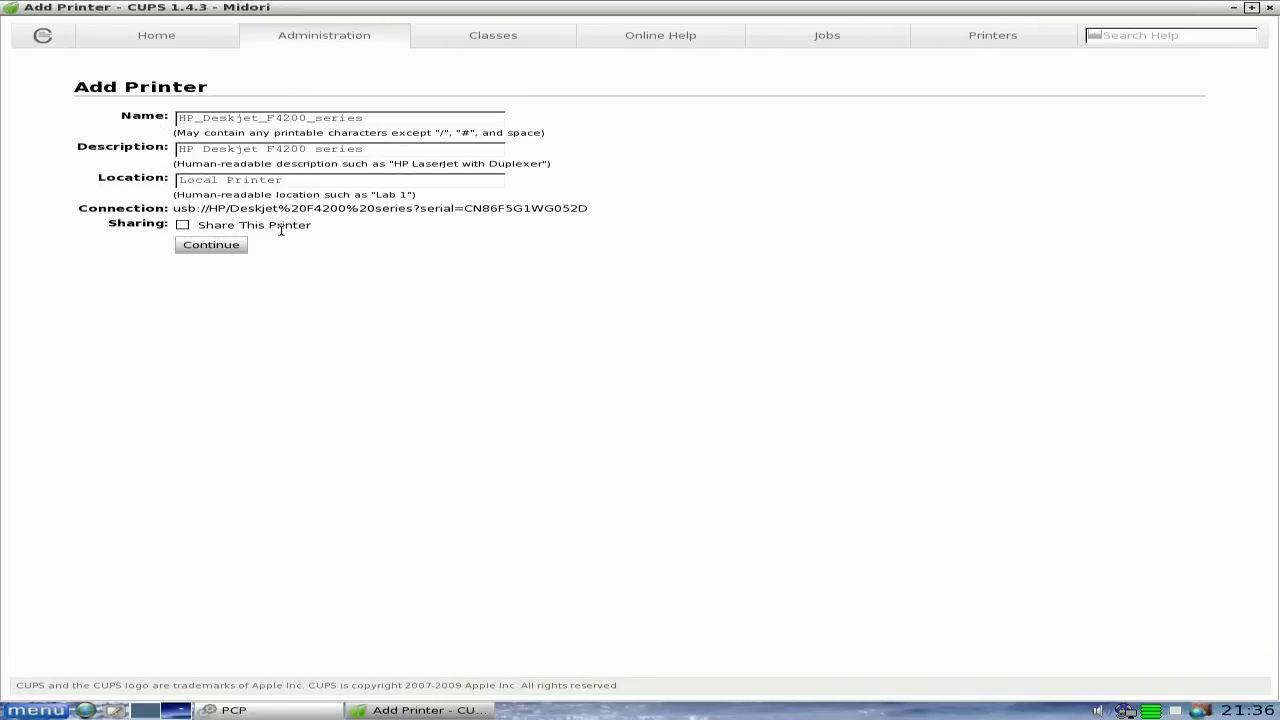
{"action": "left_click", "coordinate": [215, 248]}
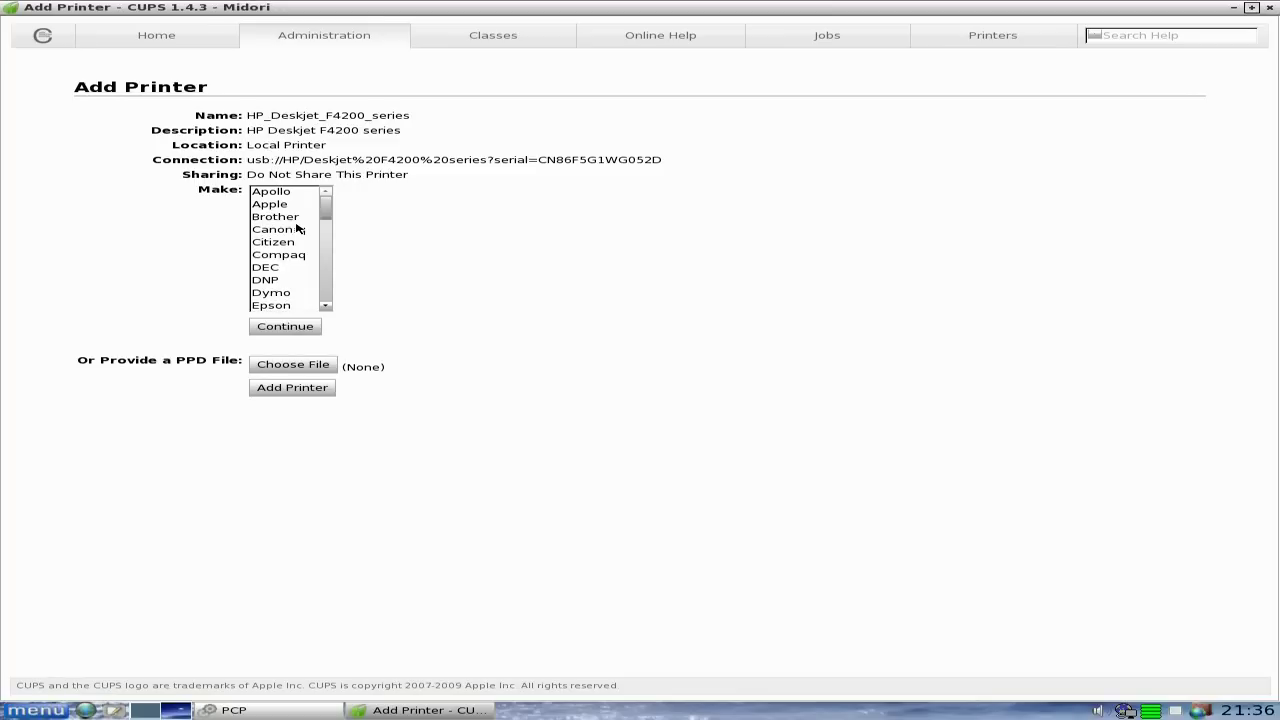
{"action": "scroll", "coordinate": [296, 229], "scroll_direction": "down", "scroll_amount": 4}
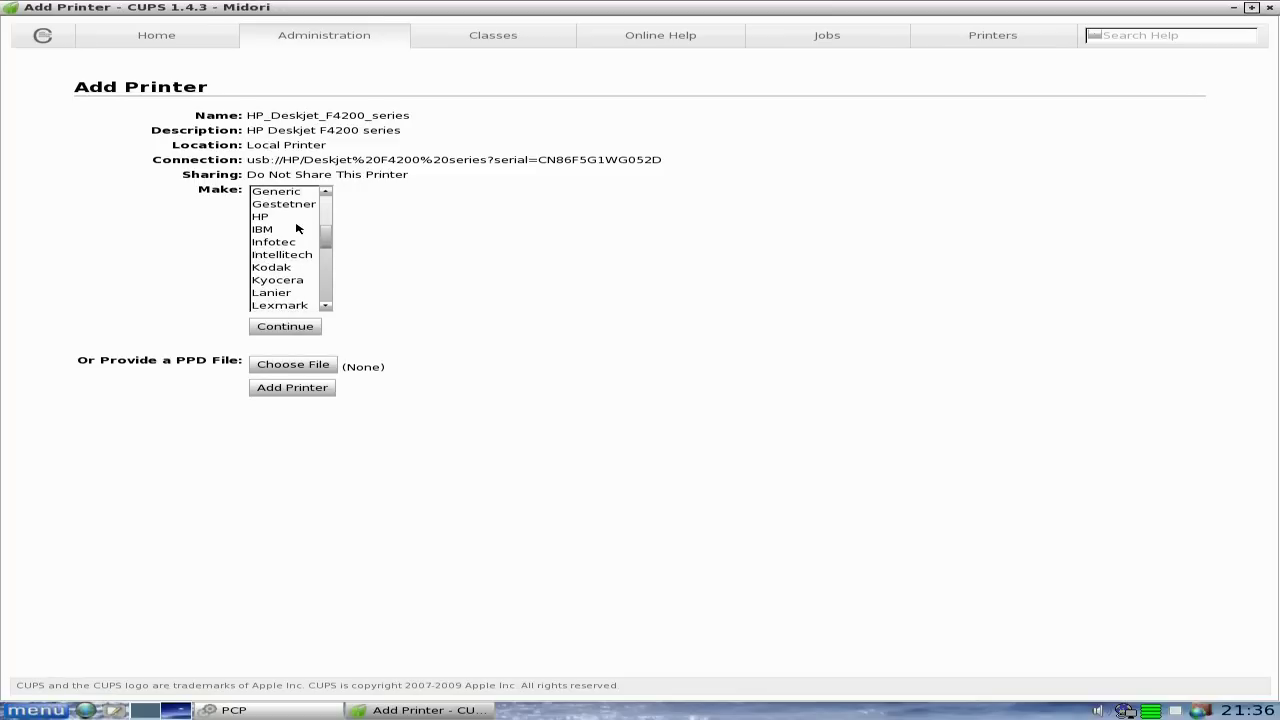
{"action": "left_click", "coordinate": [278, 220]}
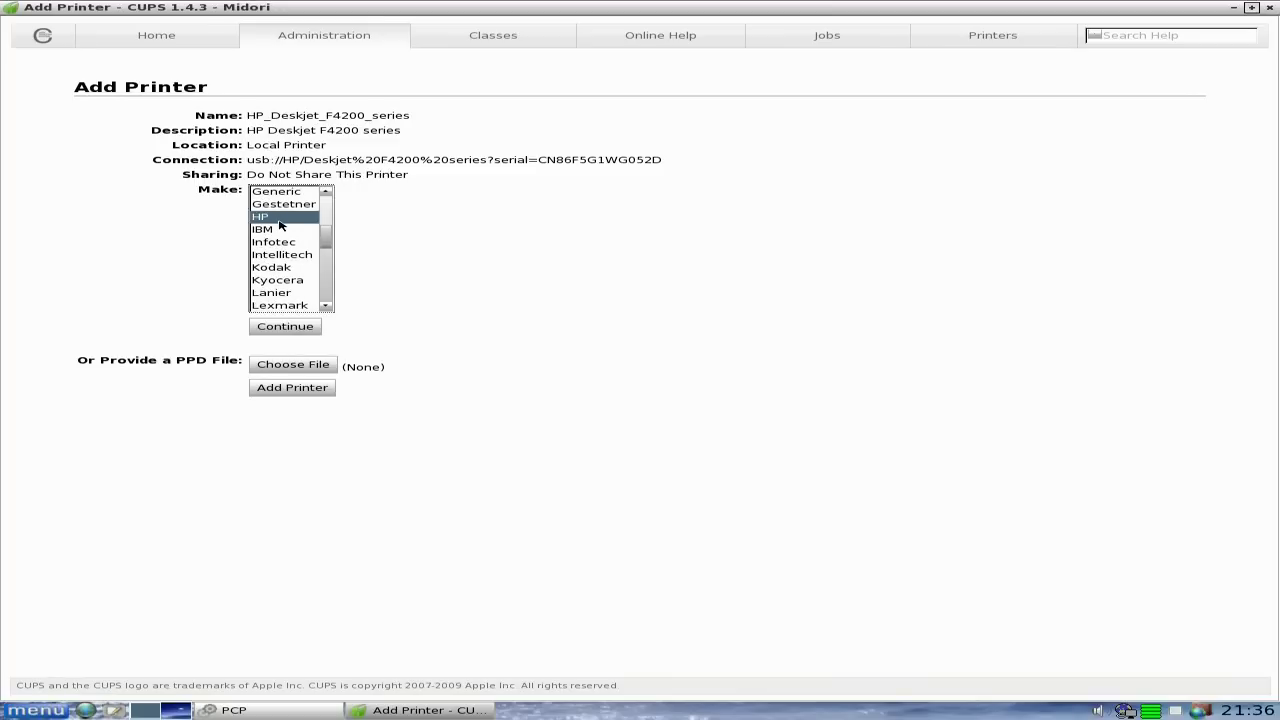
Confirm HP as the make and scroll the model list to the HP Deskjet f4200 Series hpijs drivers
{"action": "left_click", "coordinate": [302, 330]}
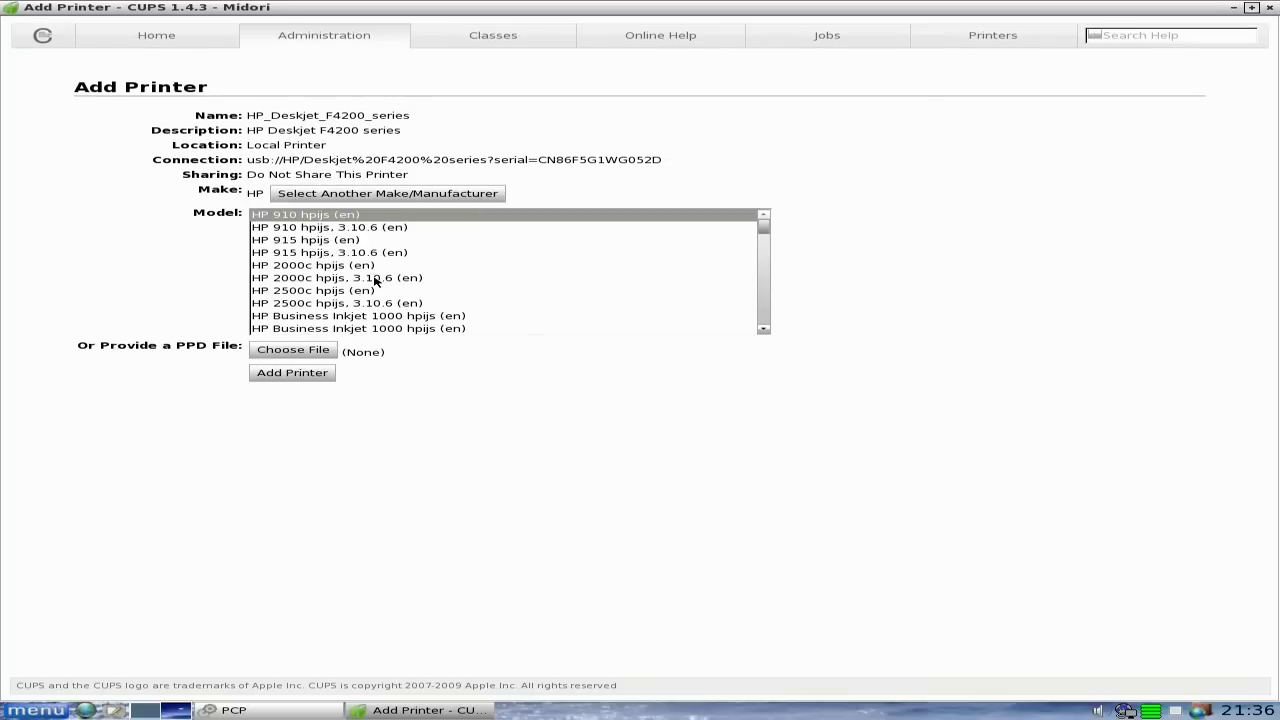
{"action": "scroll", "coordinate": [395, 267], "scroll_direction": "down", "scroll_amount": 2}
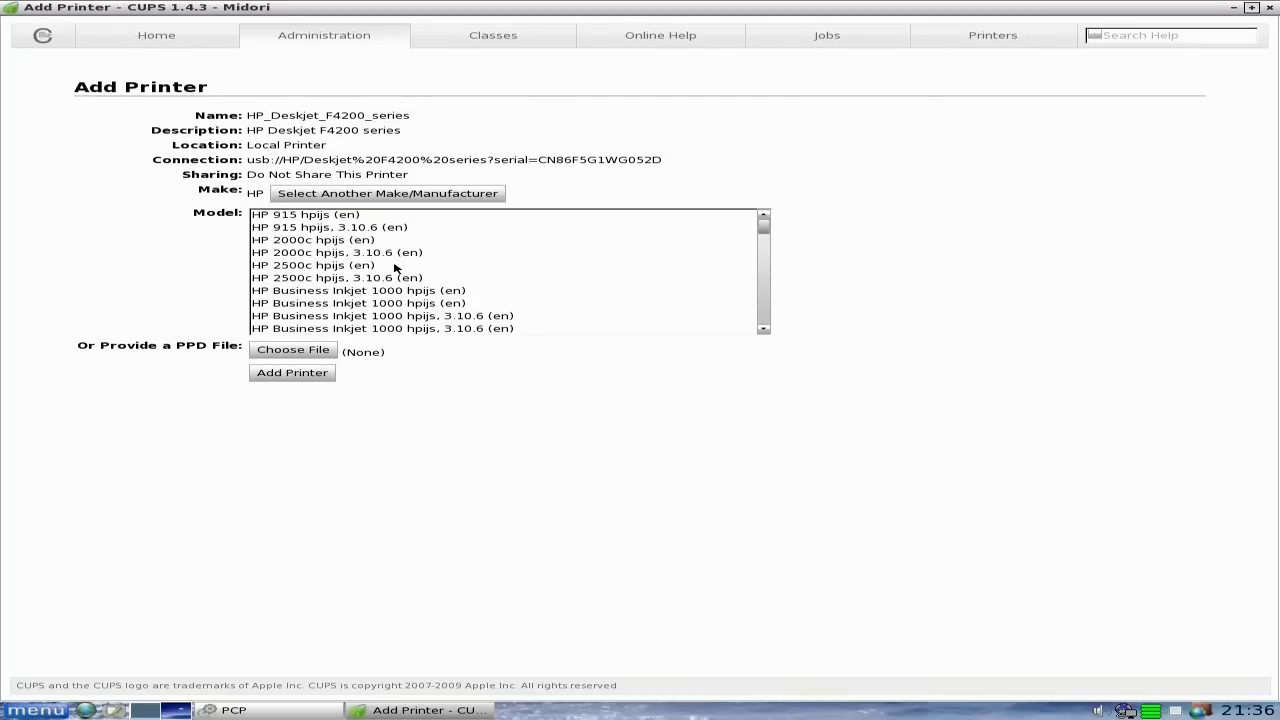
{"action": "scroll", "coordinate": [395, 267], "scroll_direction": "down", "scroll_amount": 6}
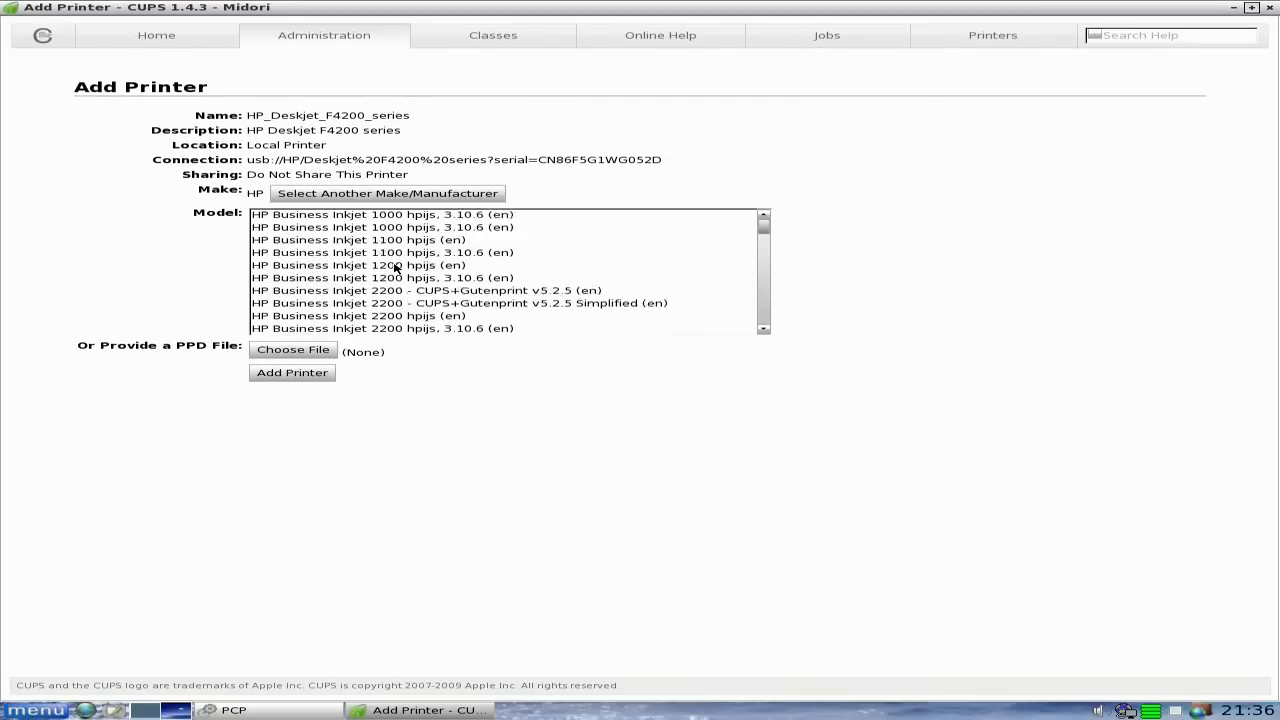
{"action": "scroll", "coordinate": [395, 267], "scroll_direction": "down", "scroll_amount": 10}
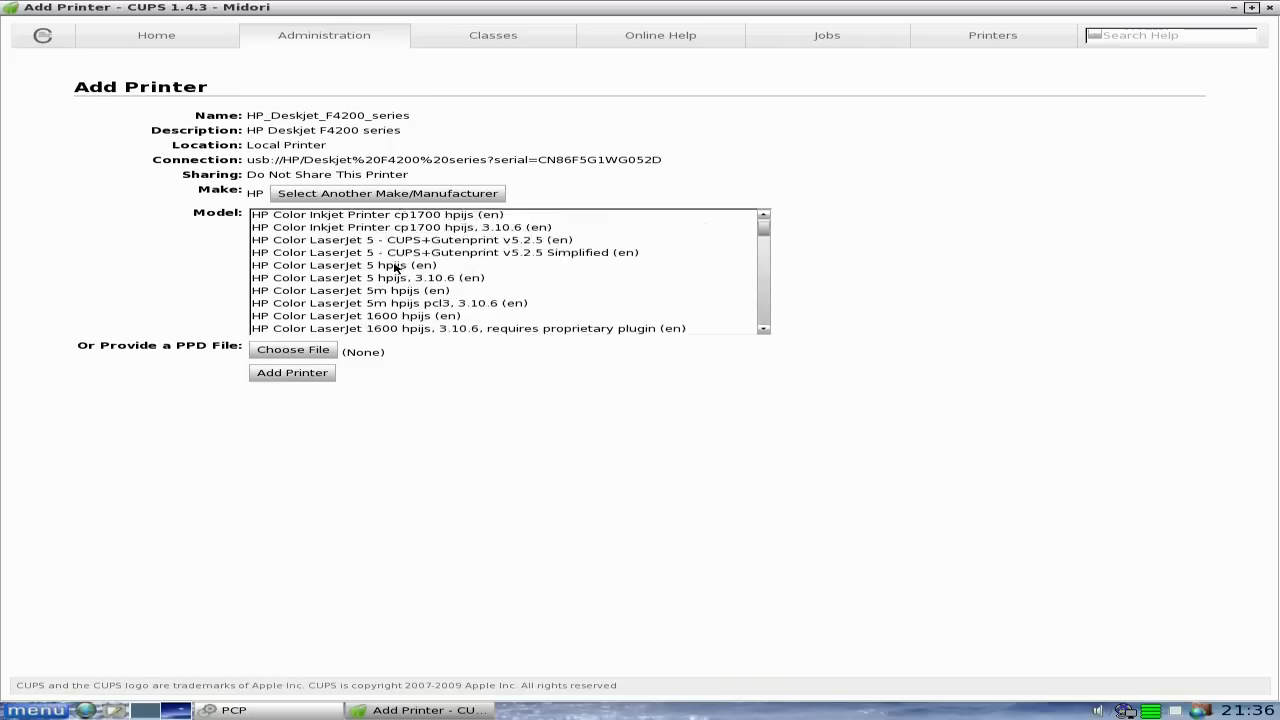
{"action": "scroll", "coordinate": [395, 267], "scroll_direction": "down", "scroll_amount": 10}
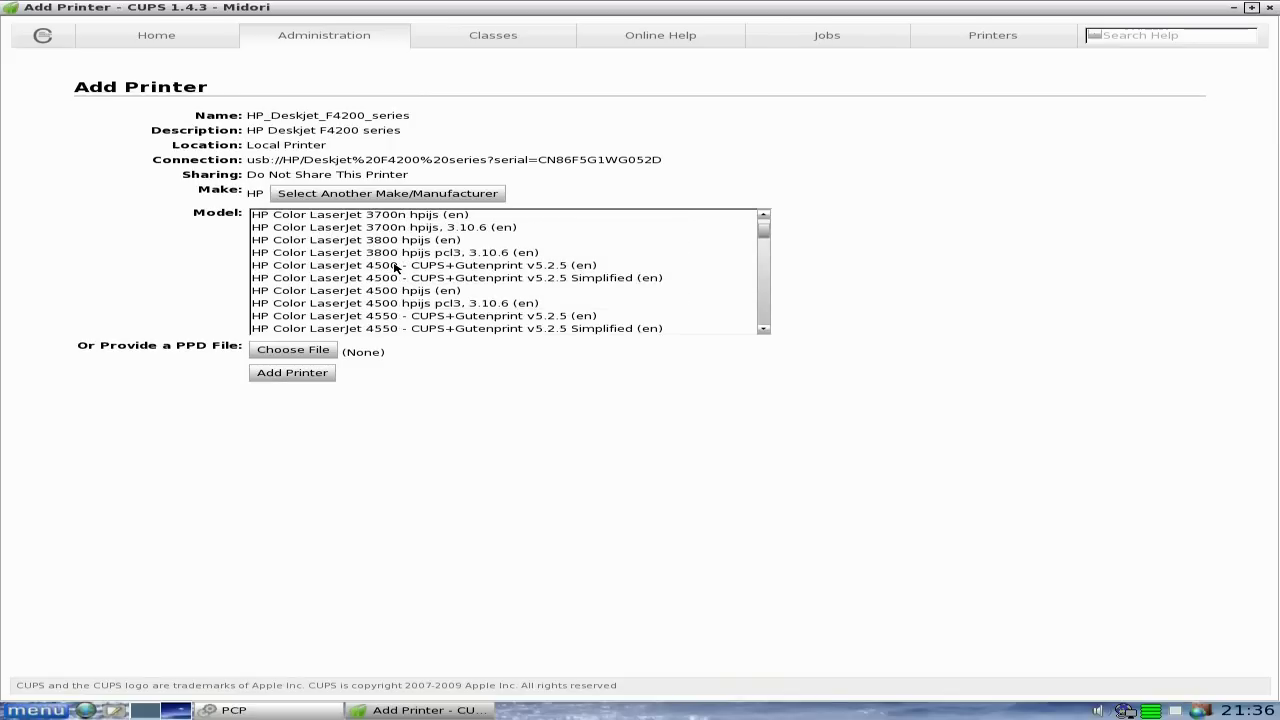
{"action": "scroll", "coordinate": [395, 267], "scroll_direction": "down", "scroll_amount": 10}
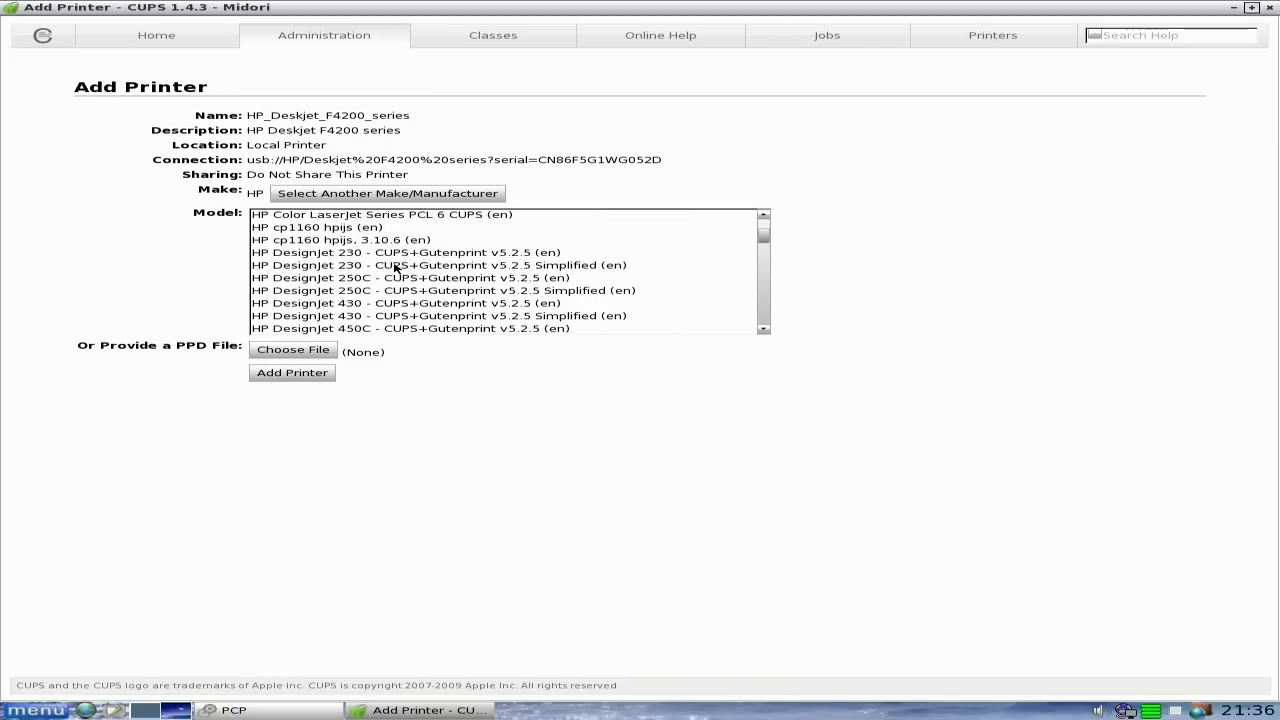
{"action": "scroll", "coordinate": [395, 267], "scroll_direction": "down", "scroll_amount": 1}
{"action": "scroll", "coordinate": [395, 267], "scroll_direction": "down", "scroll_amount": 7}
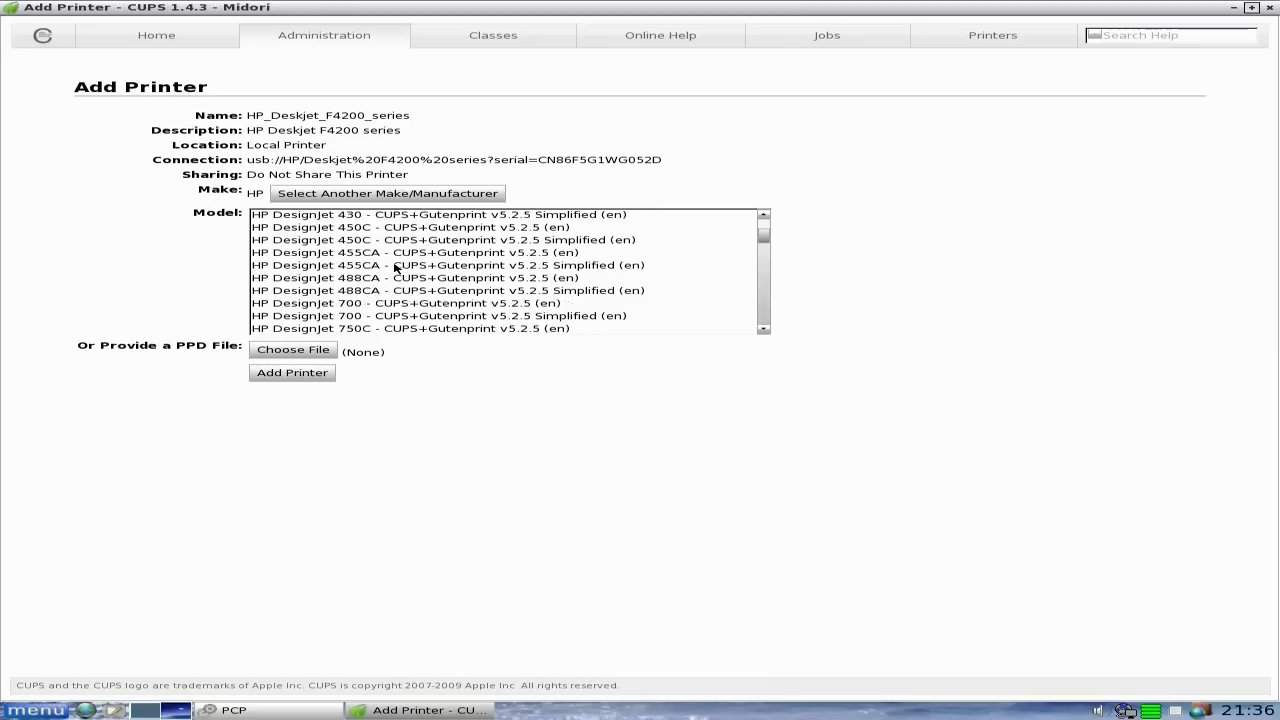
{"action": "scroll", "coordinate": [395, 267], "scroll_direction": "down", "scroll_amount": 4}
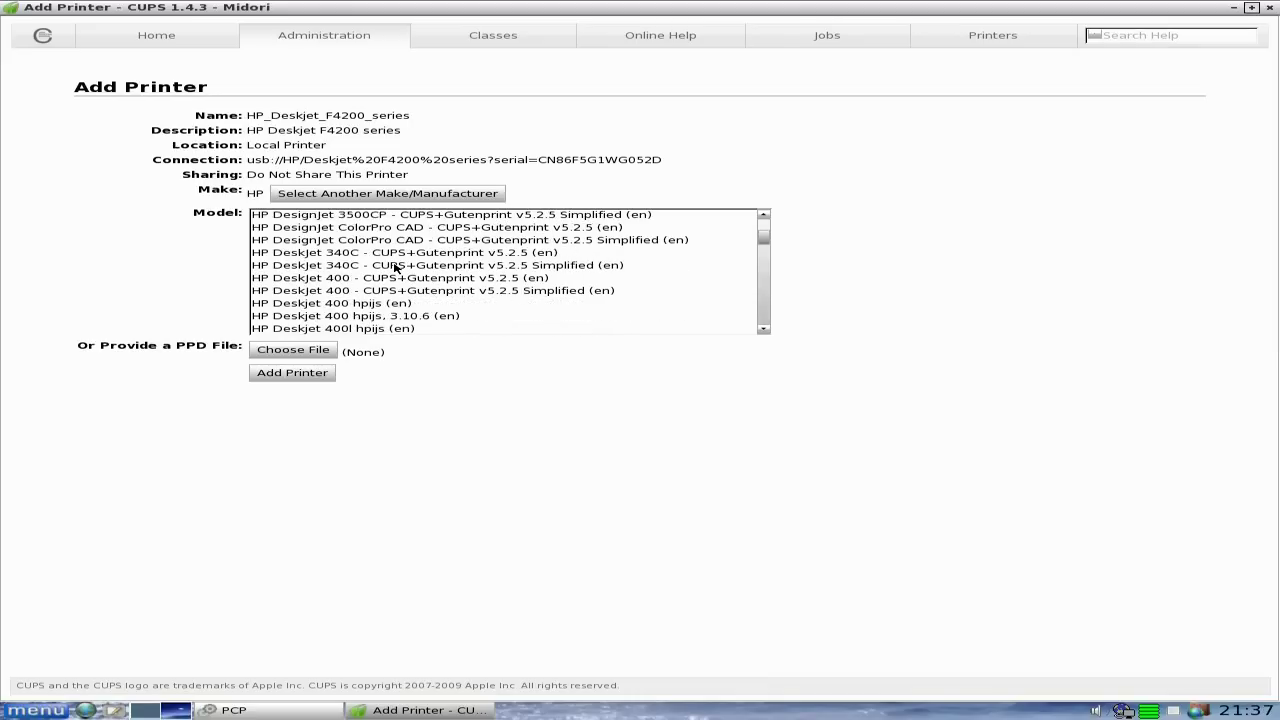
{"action": "scroll", "coordinate": [395, 267], "scroll_direction": "down", "scroll_amount": 1}
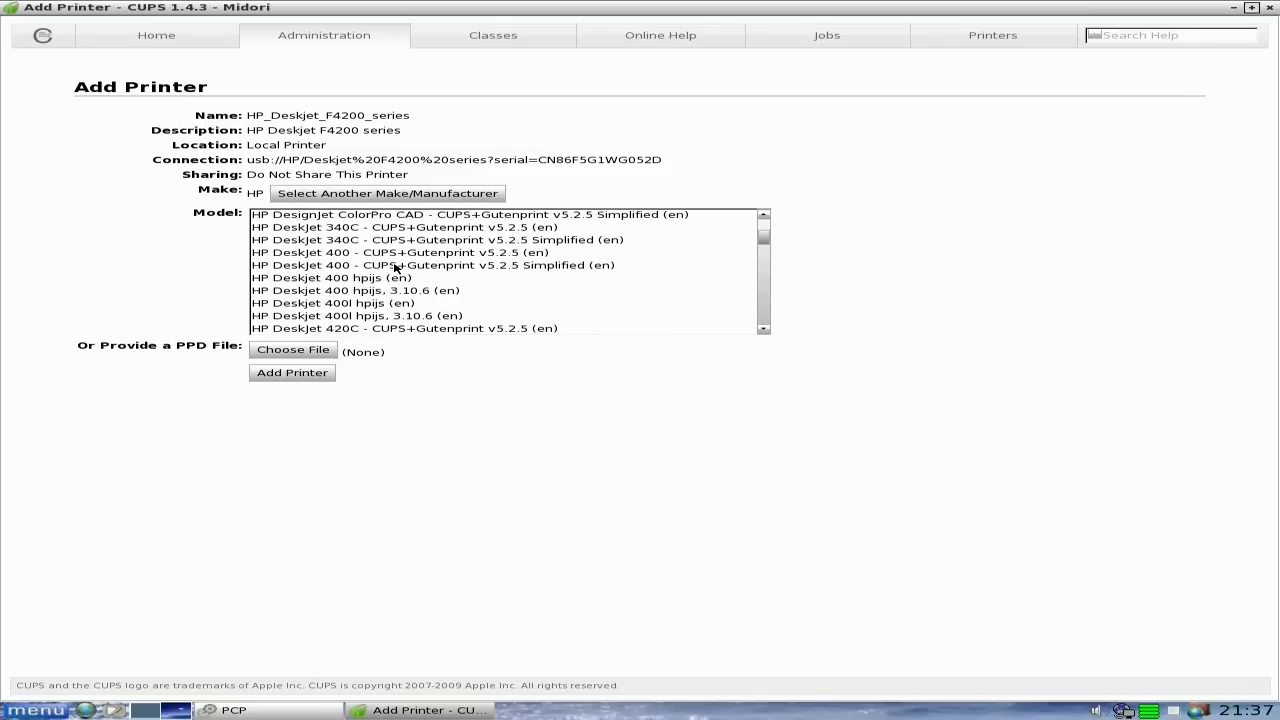
{"action": "scroll", "coordinate": [395, 267], "scroll_direction": "down", "scroll_amount": 2}
{"action": "scroll", "coordinate": [395, 267], "scroll_direction": "down", "scroll_amount": 4}
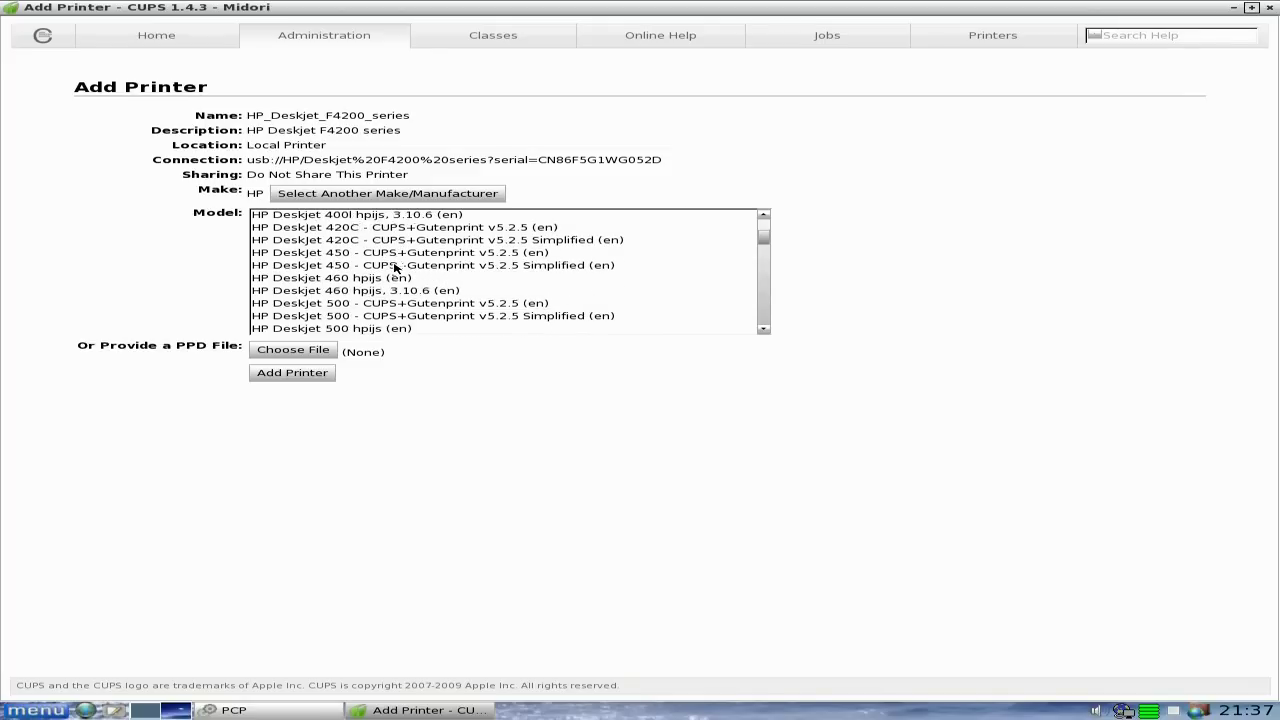
{"action": "scroll", "coordinate": [395, 267], "scroll_direction": "down", "scroll_amount": 4}
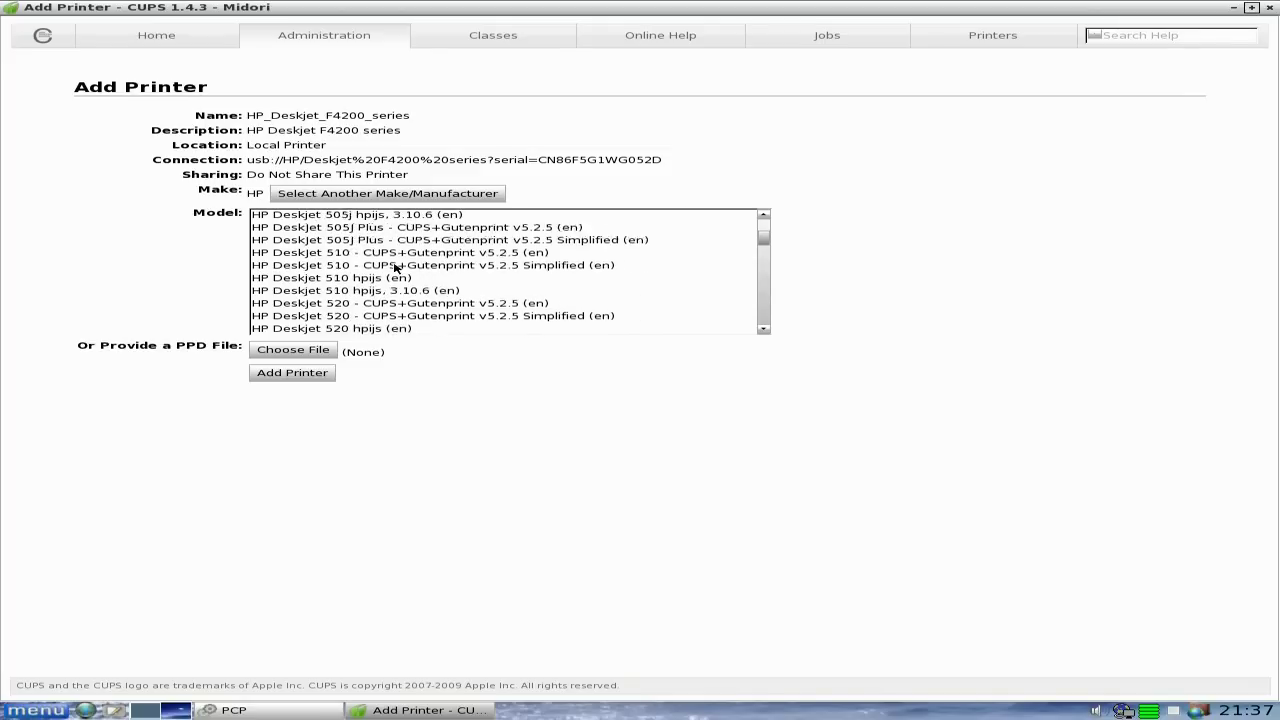
{"action": "scroll", "coordinate": [395, 267], "scroll_direction": "down", "scroll_amount": 15}
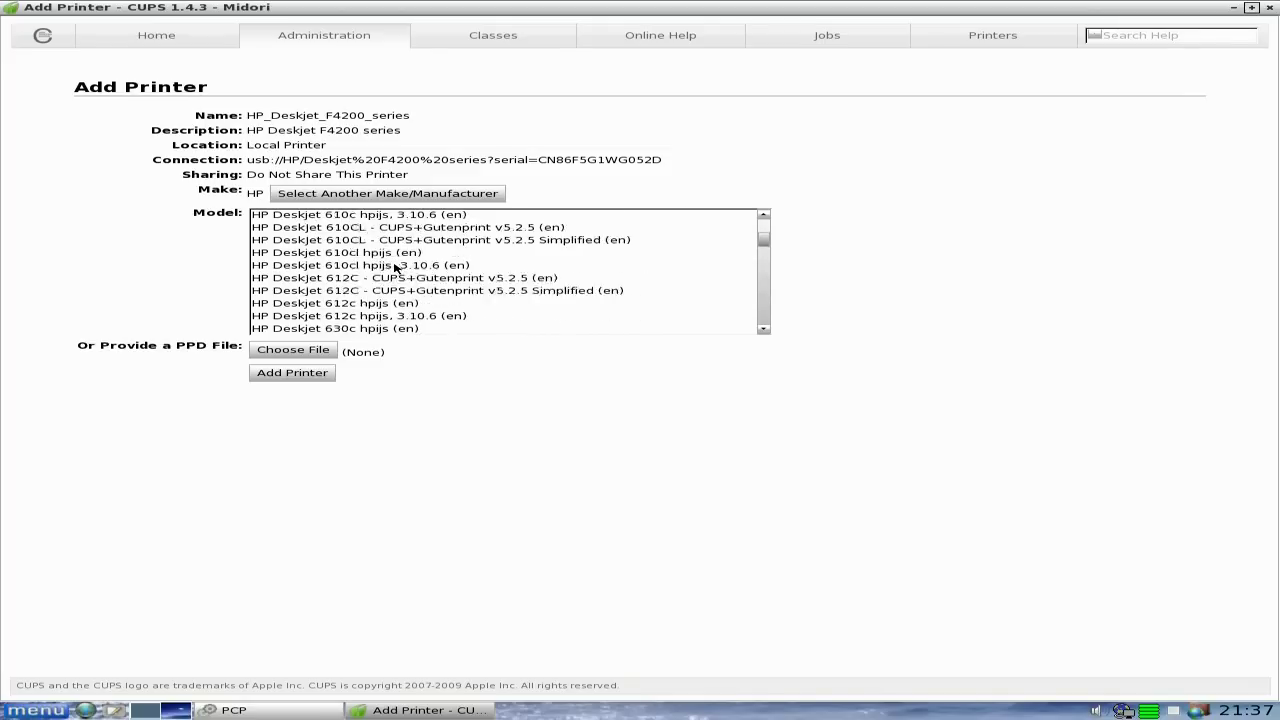
{"action": "scroll", "coordinate": [395, 267], "scroll_direction": "down", "scroll_amount": 6}
{"action": "scroll", "coordinate": [395, 267], "scroll_direction": "down", "scroll_amount": 15}
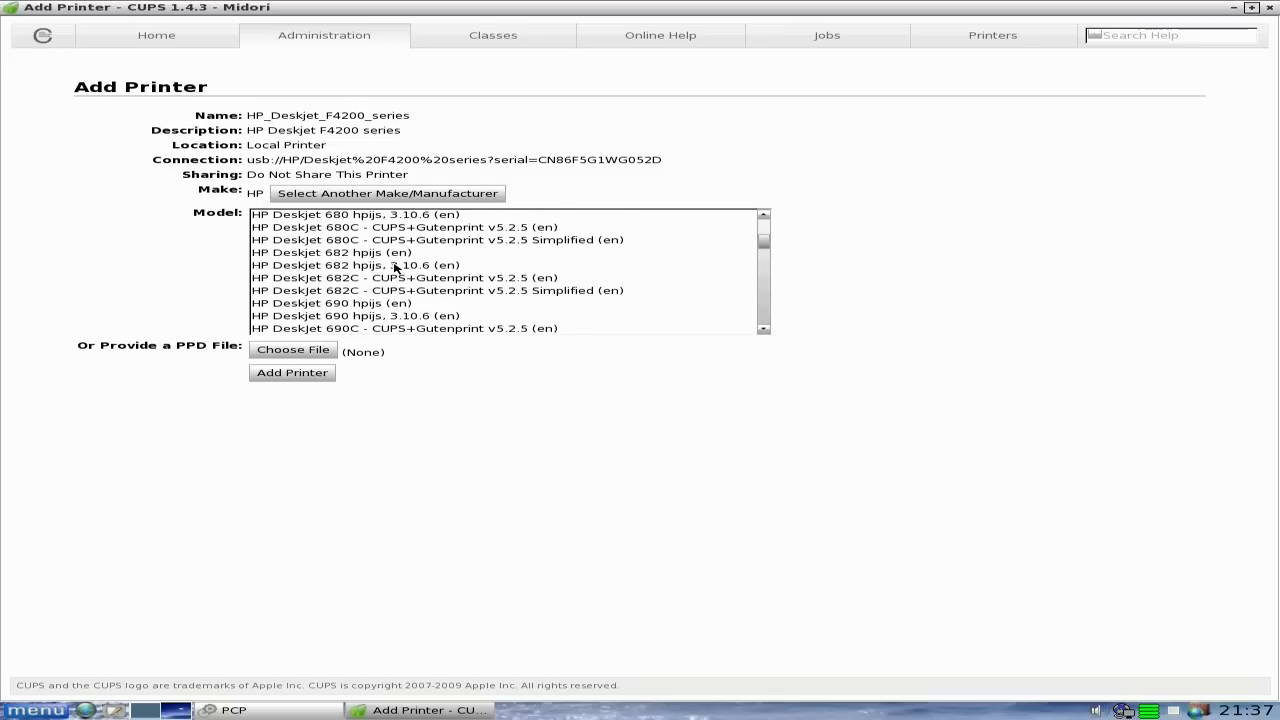
{"action": "scroll", "coordinate": [395, 267], "scroll_direction": "down", "scroll_amount": 4}
{"action": "scroll", "coordinate": [395, 267], "scroll_direction": "down", "scroll_amount": 20}
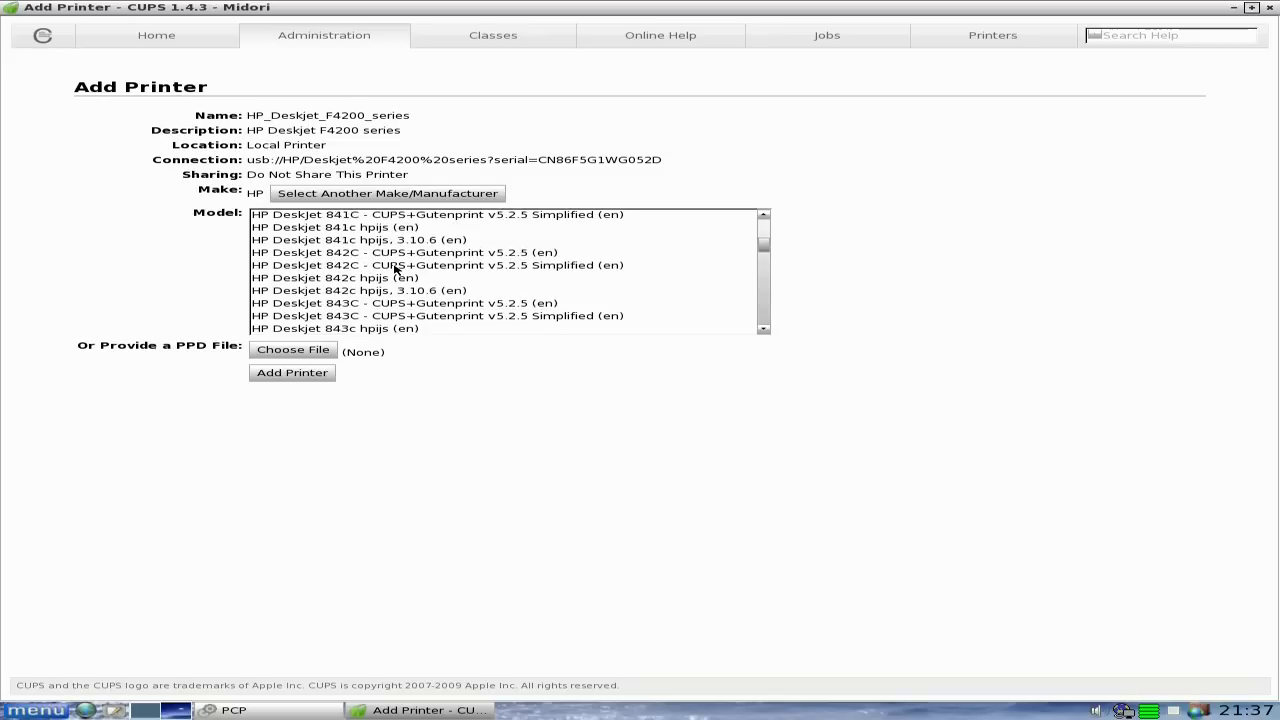
{"action": "scroll", "coordinate": [395, 267], "scroll_direction": "down", "scroll_amount": 4}
{"action": "scroll", "coordinate": [395, 267], "scroll_direction": "down", "scroll_amount": 15}
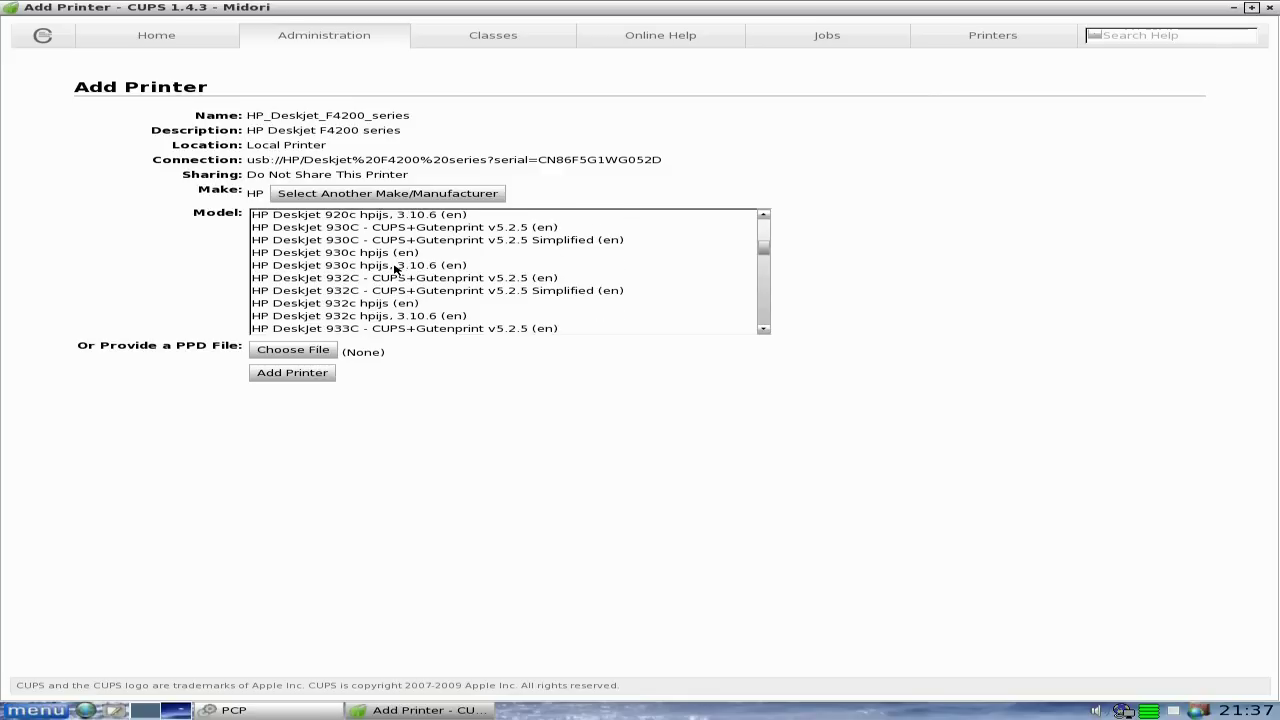
{"action": "scroll", "coordinate": [395, 267], "scroll_direction": "down", "scroll_amount": 20}
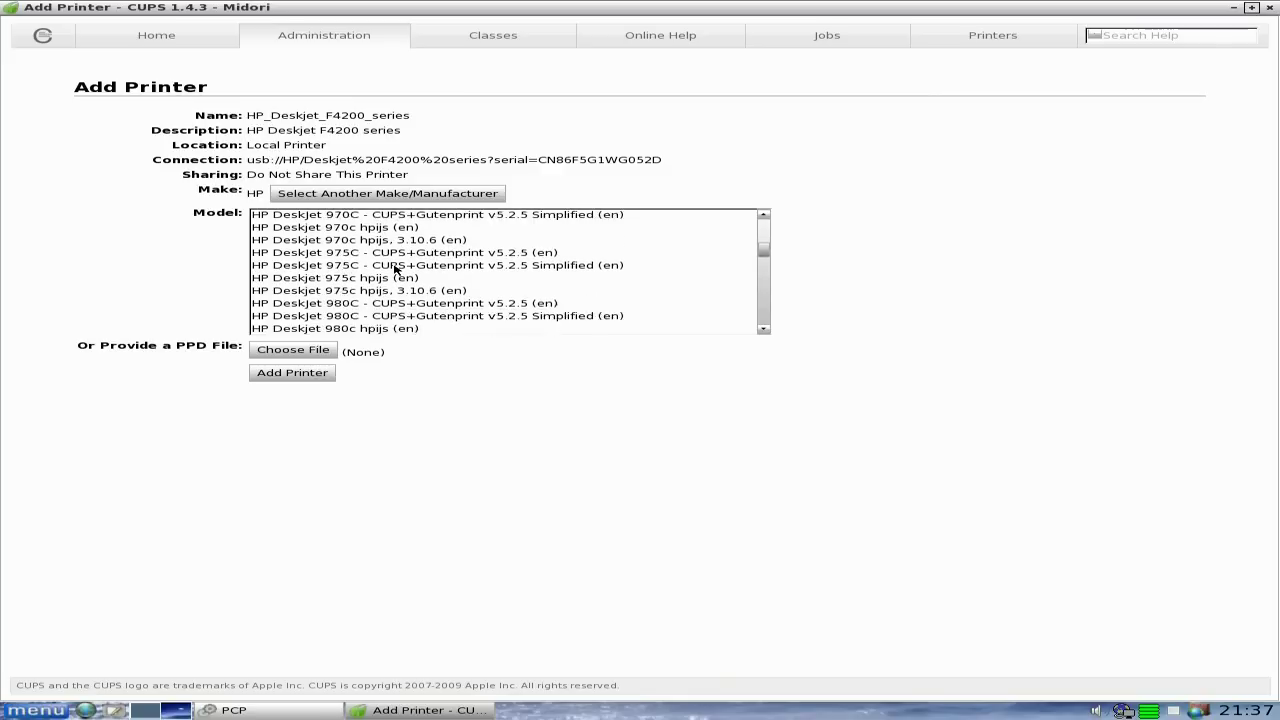
{"action": "scroll", "coordinate": [395, 267], "scroll_direction": "down", "scroll_amount": 3}
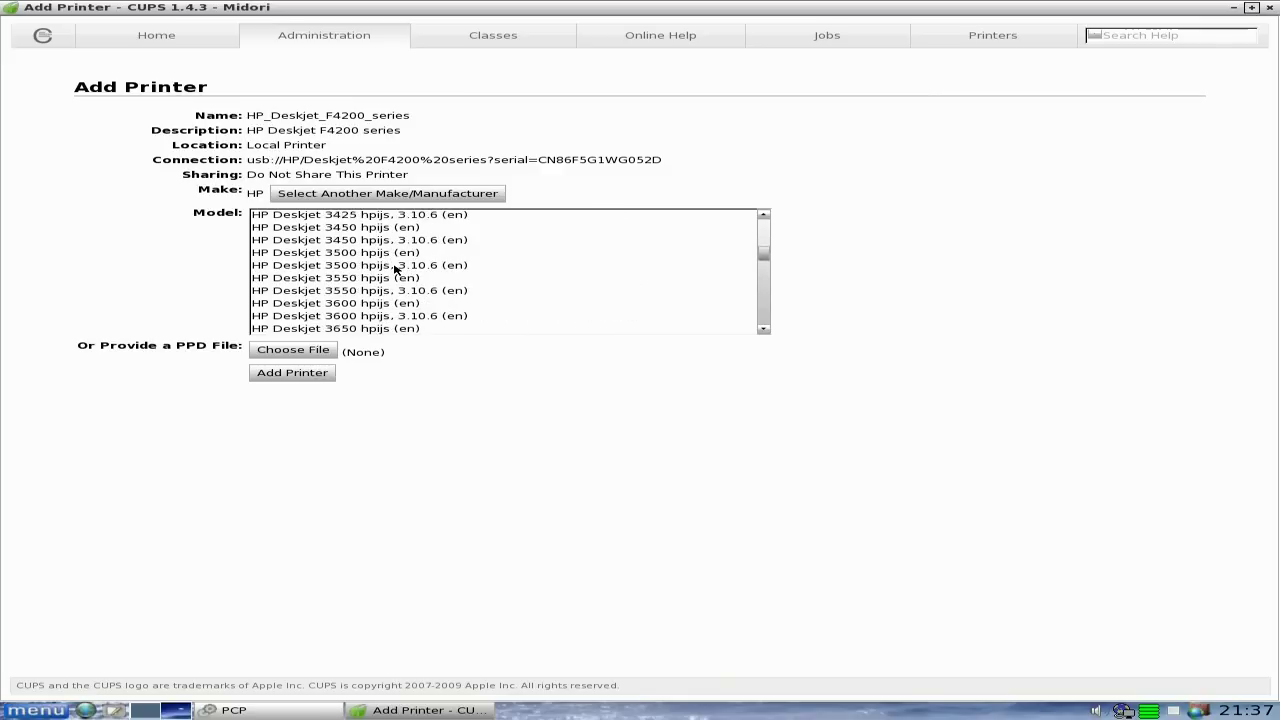
{"action": "scroll", "coordinate": [395, 267], "scroll_direction": "down", "scroll_amount": 7}
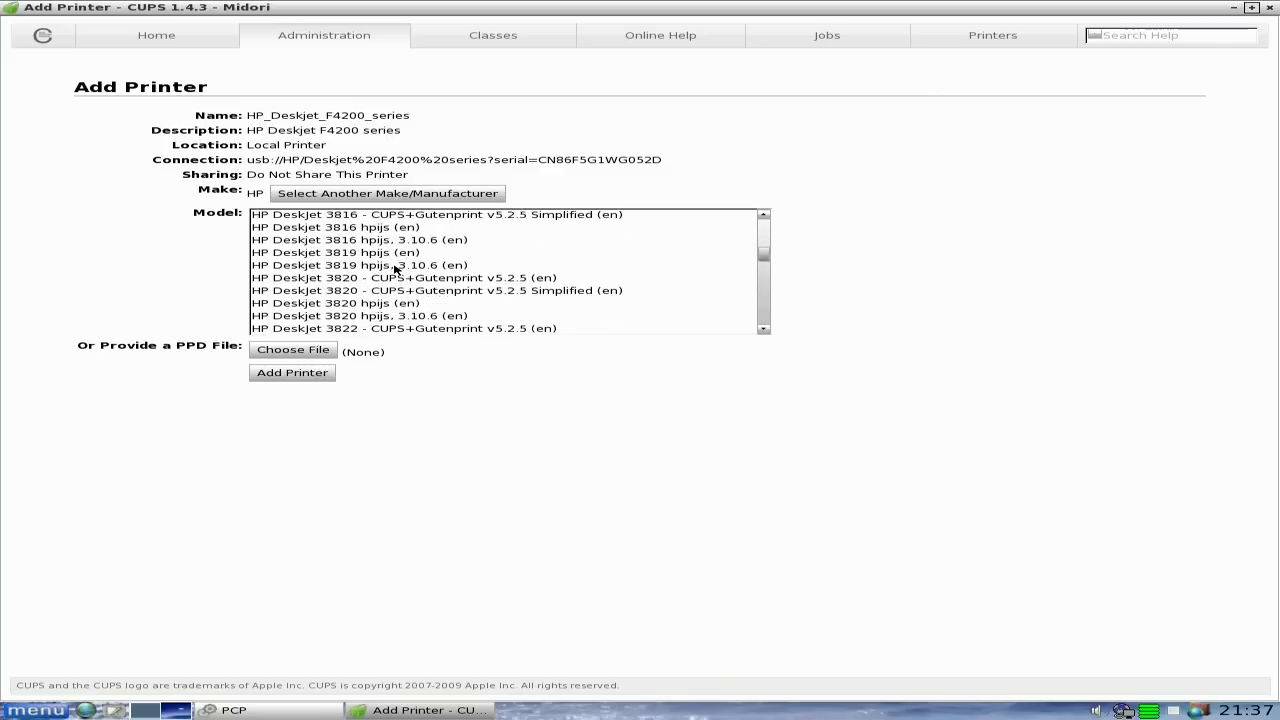
{"action": "scroll", "coordinate": [395, 267], "scroll_direction": "down", "scroll_amount": 3}
{"action": "scroll", "coordinate": [395, 268], "scroll_direction": "down", "scroll_amount": 3}
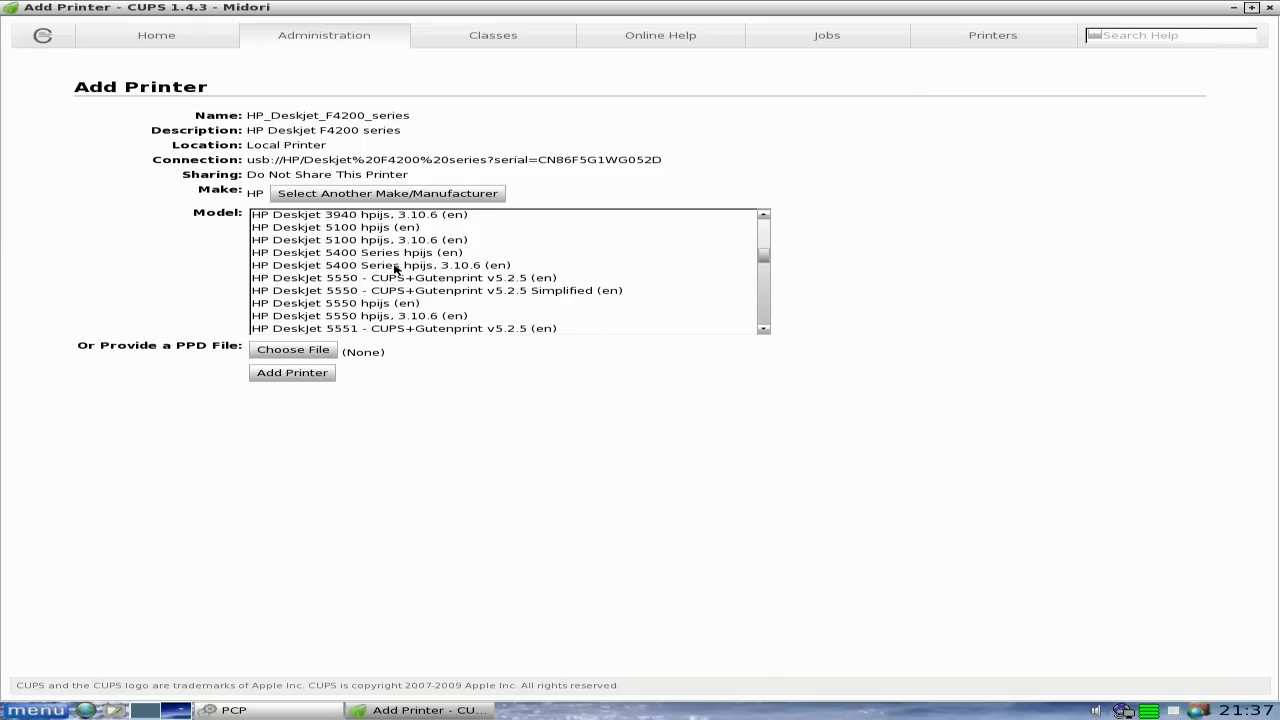
{"action": "scroll", "coordinate": [395, 268], "scroll_direction": "up", "scroll_amount": 3}
{"action": "scroll", "coordinate": [395, 268], "scroll_direction": "down", "scroll_amount": 3}
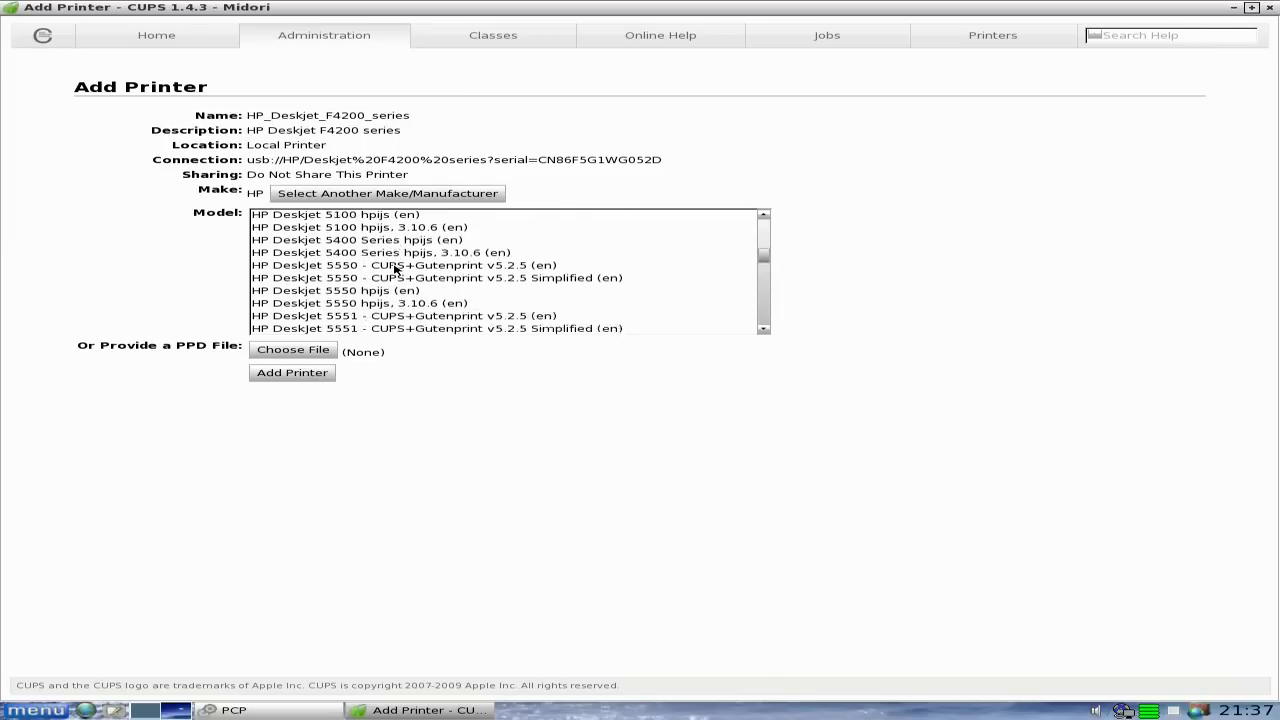
{"action": "scroll", "coordinate": [395, 268], "scroll_direction": "down", "scroll_amount": 5}
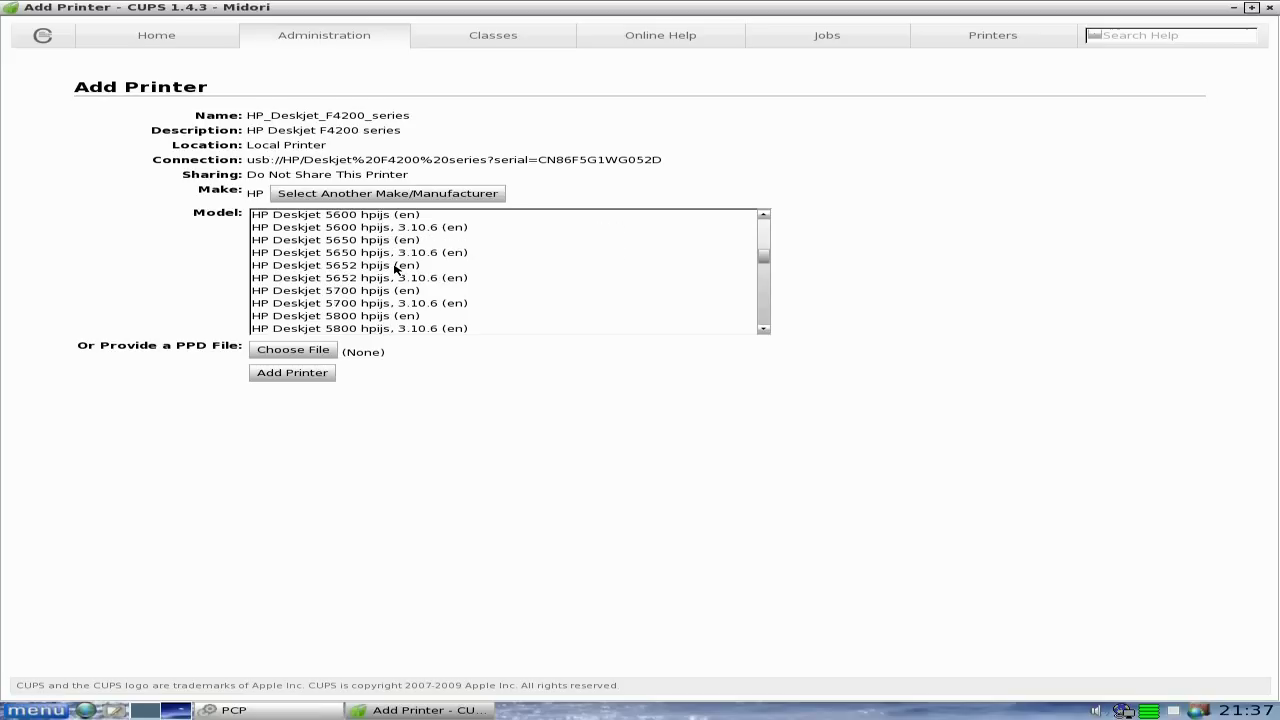
{"action": "scroll", "coordinate": [395, 268], "scroll_direction": "down", "scroll_amount": 4}
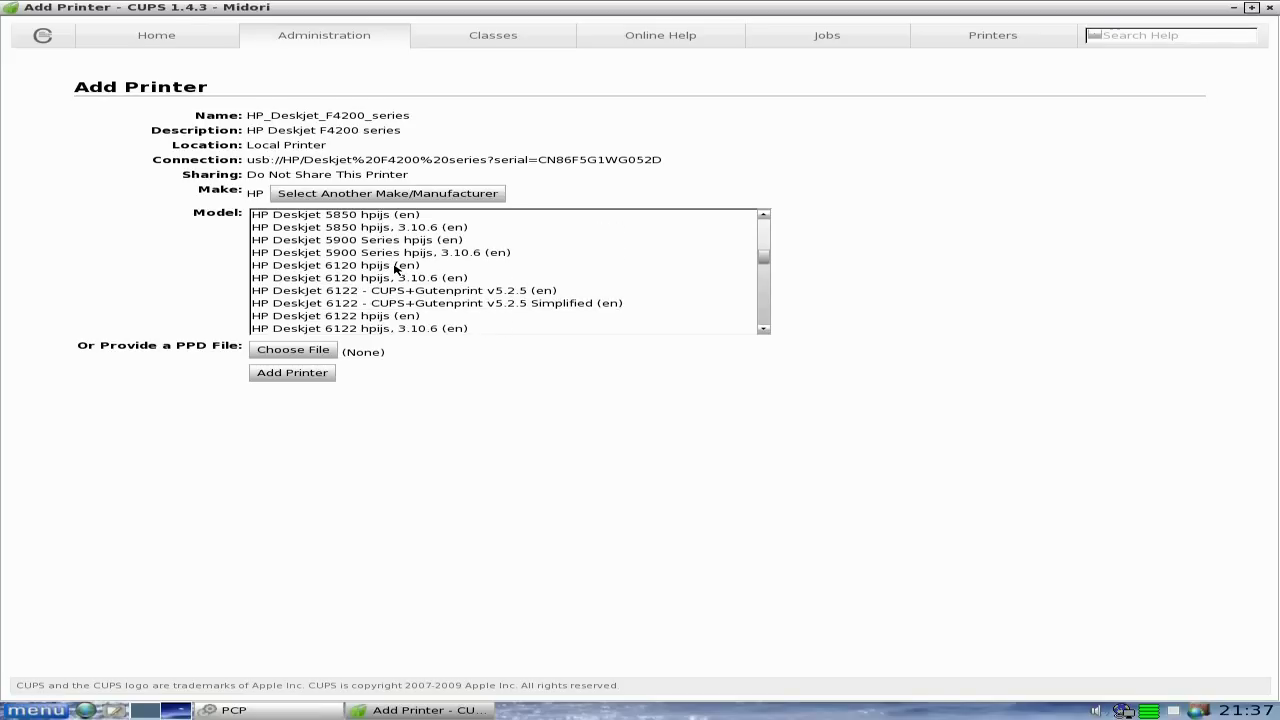
{"action": "scroll", "coordinate": [395, 268], "scroll_direction": "down", "scroll_amount": 10}
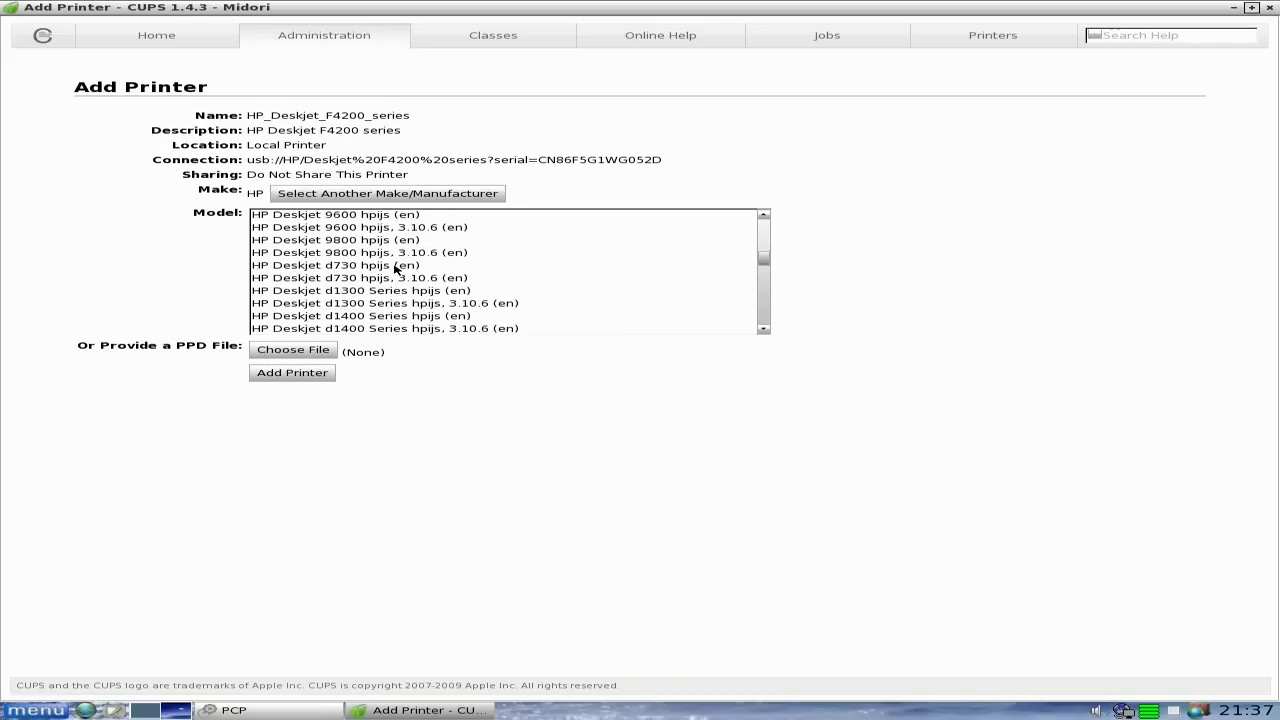
{"action": "scroll", "coordinate": [395, 268], "scroll_direction": "down", "scroll_amount": 8}
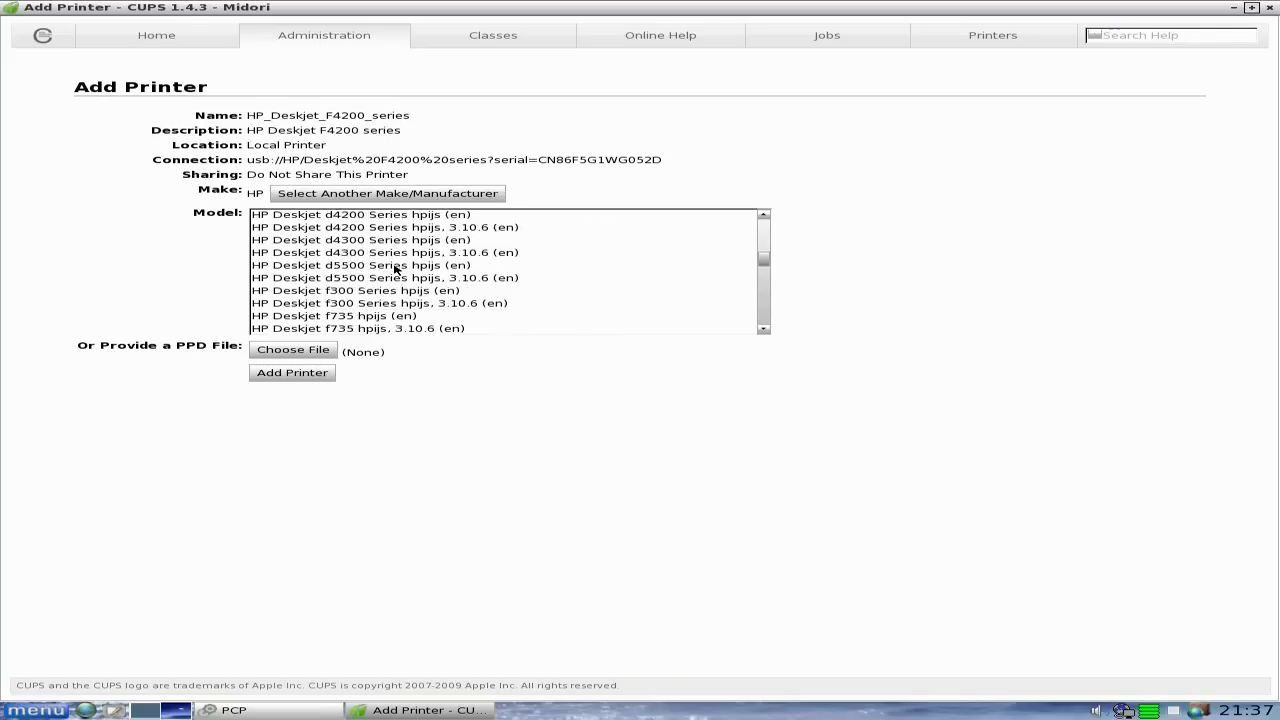
{"action": "scroll", "coordinate": [395, 268], "scroll_direction": "down", "scroll_amount": 3}
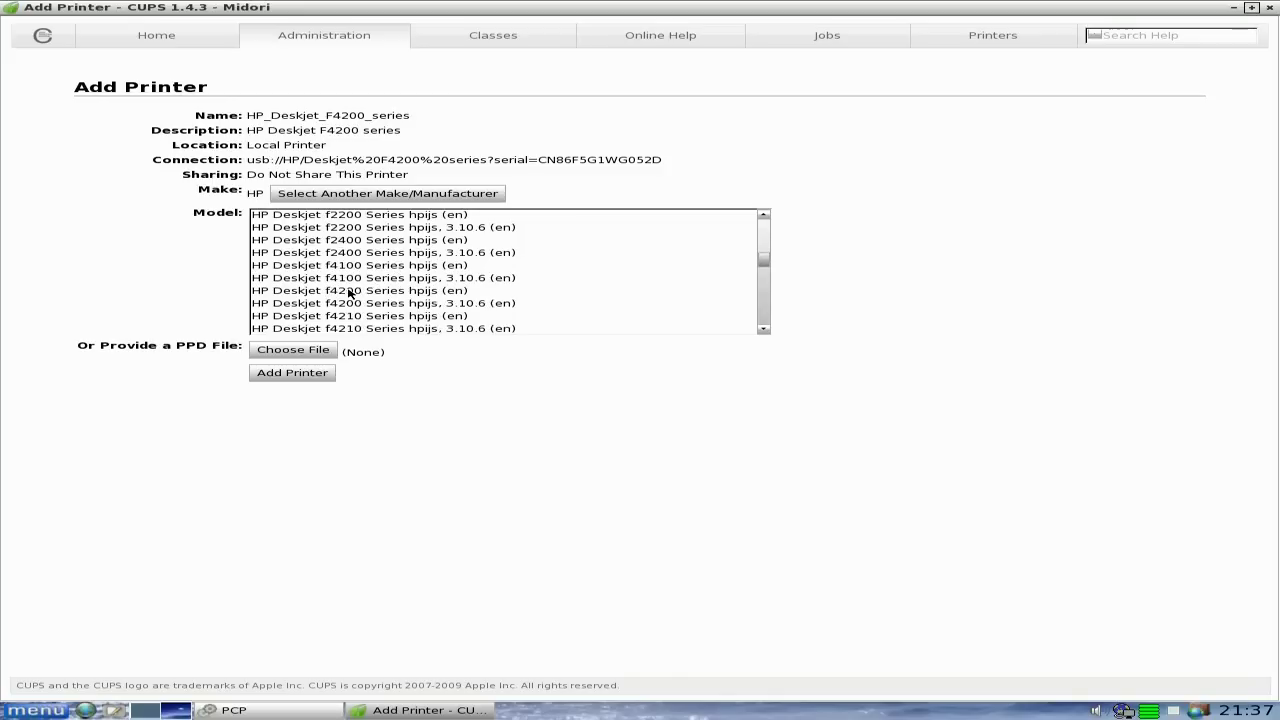
{"action": "scroll", "coordinate": [349, 293], "scroll_direction": "down", "scroll_amount": 1}
{"action": "scroll", "coordinate": [349, 292], "scroll_direction": "down", "scroll_amount": 2}
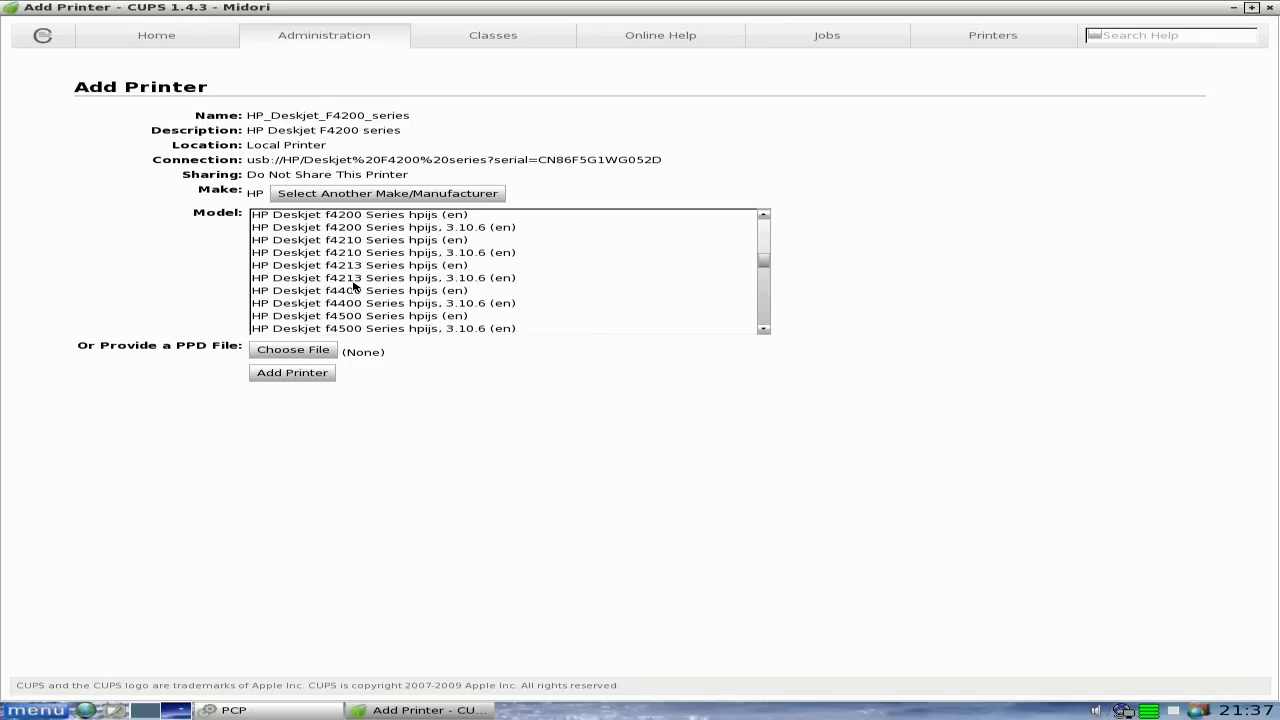
{"action": "scroll", "coordinate": [353, 287], "scroll_direction": "up", "scroll_amount": 2}
{"action": "scroll", "coordinate": [353, 287], "scroll_direction": "down", "scroll_amount": 1}
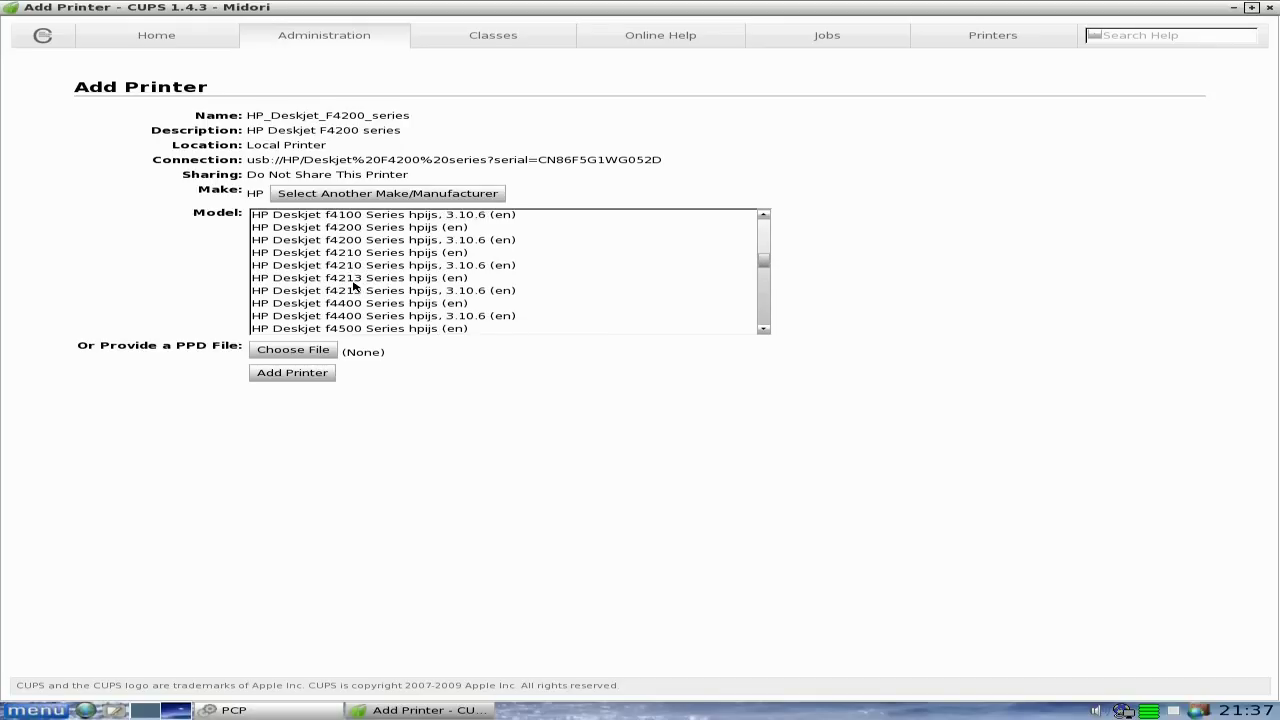
{"action": "scroll", "coordinate": [353, 287], "scroll_direction": "down", "scroll_amount": 2}
{"action": "scroll", "coordinate": [353, 287], "scroll_direction": "up", "scroll_amount": 3}
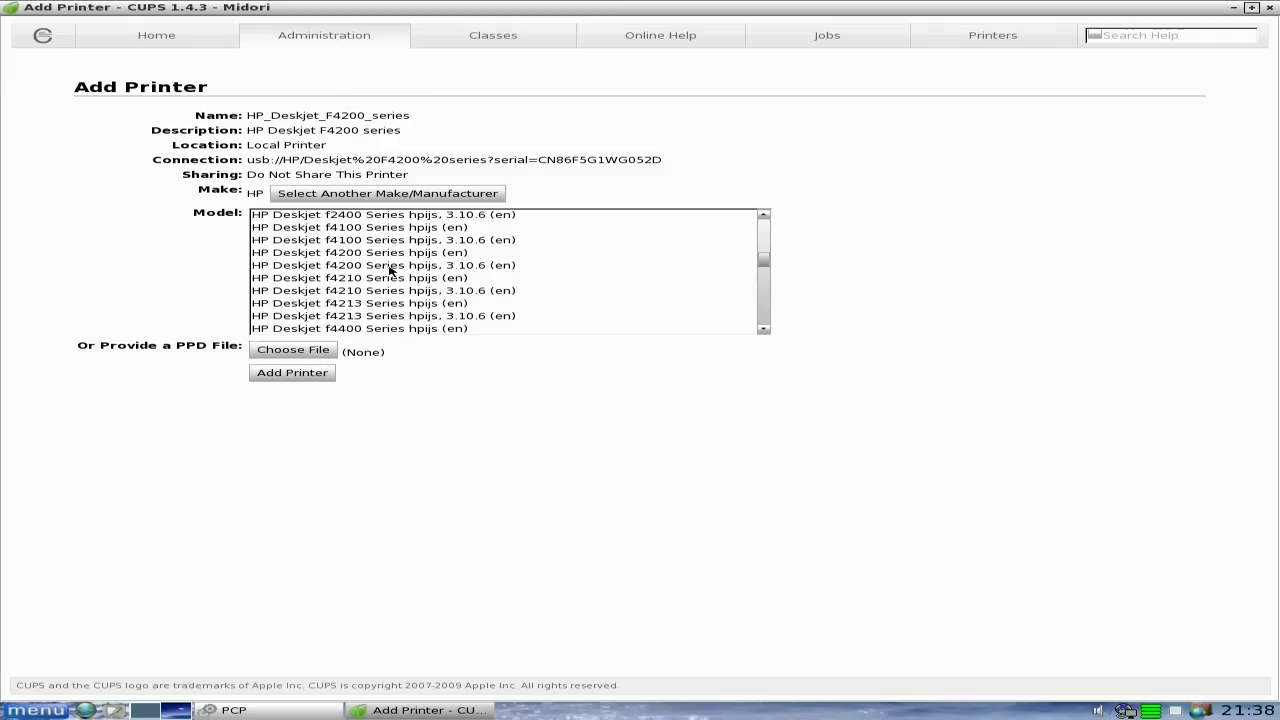
Pick the HP Deskjet f4200 Series hpijs, 3.10.6 (en) driver, add the printer, and save its defaults
{"action": "left_click", "coordinate": [391, 266]}
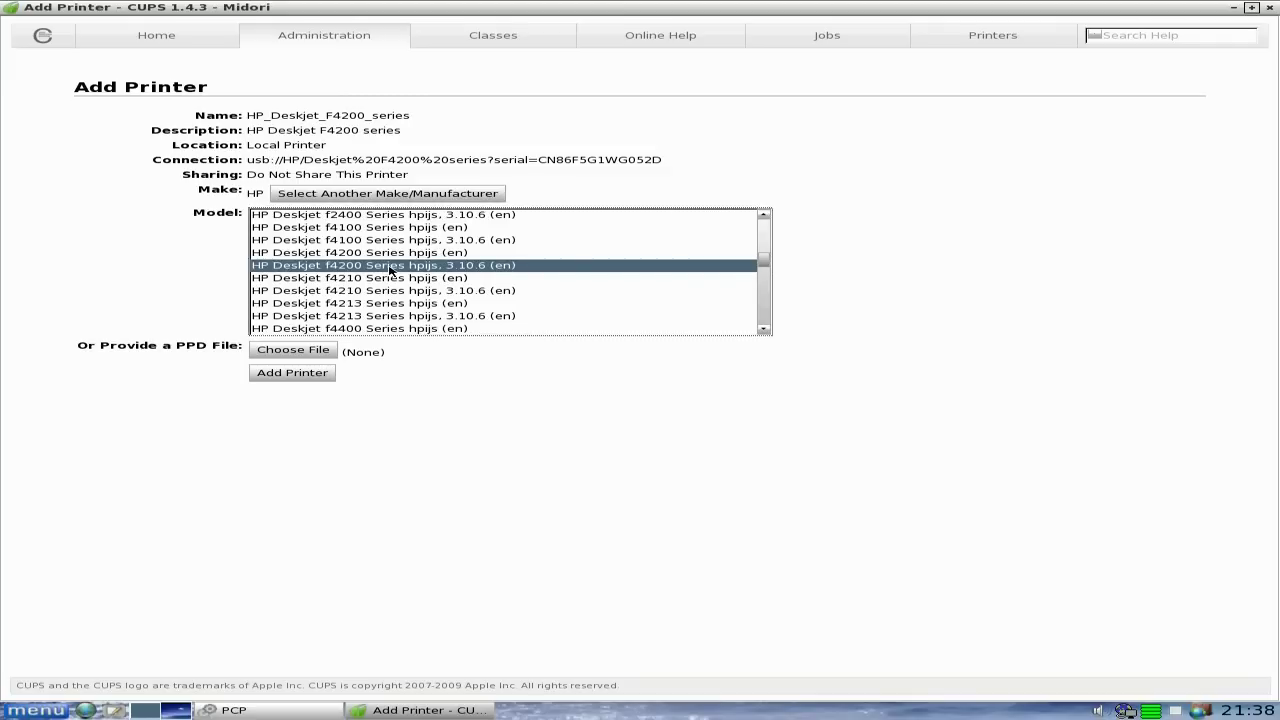
{"action": "left_click", "coordinate": [300, 378]}
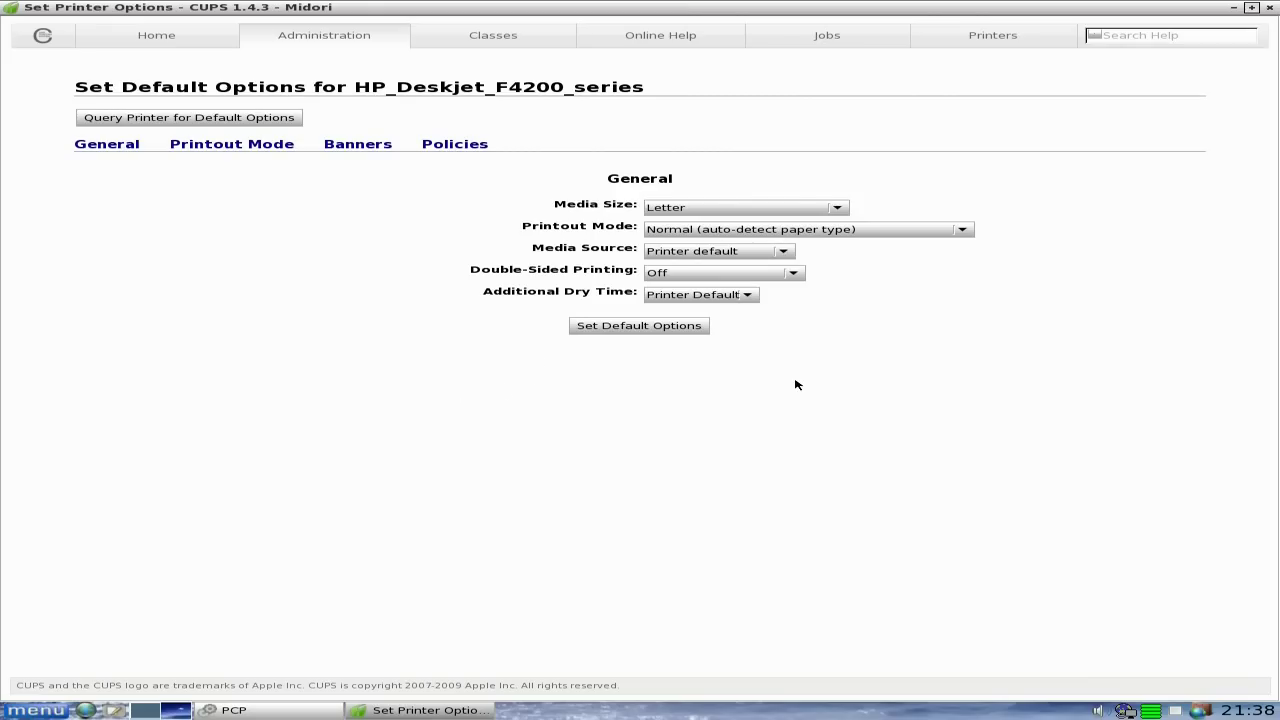
{"action": "left_click", "coordinate": [628, 330]}
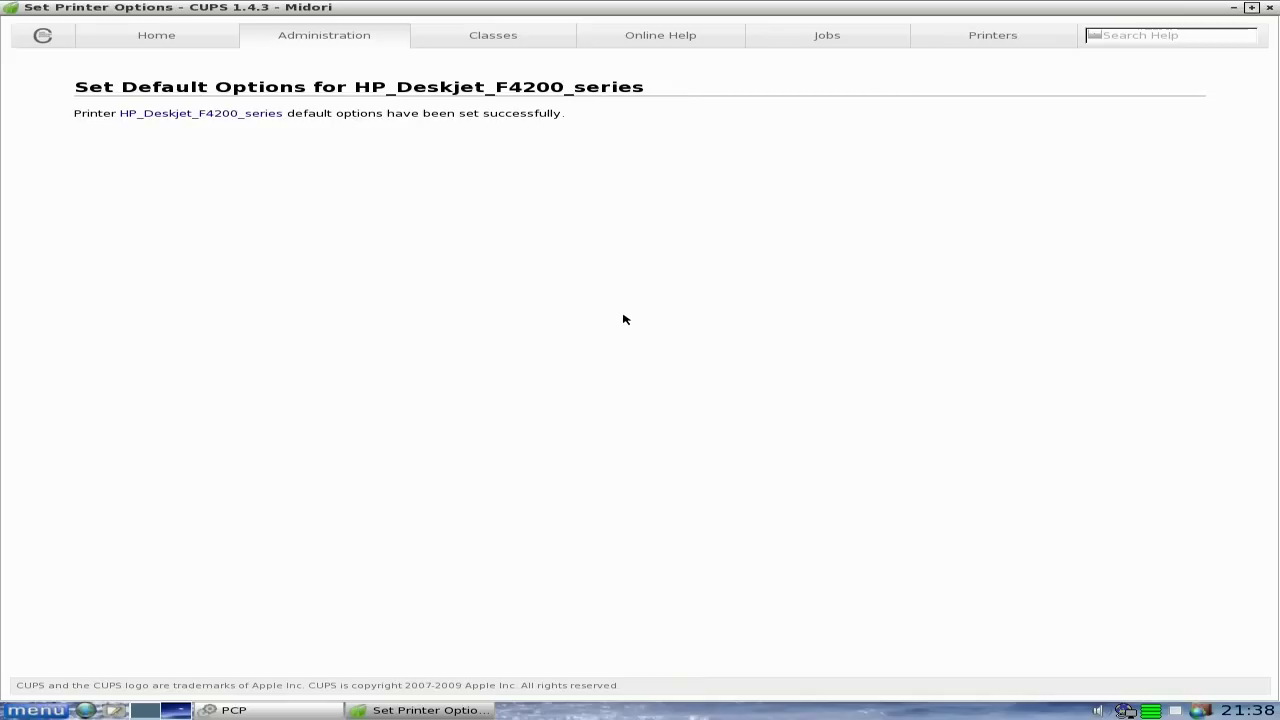
Check HP_Deskjet_F4200_series is idle and accepting jobs, then close Midori and PupControl
{"action": "left_click", "coordinate": [993, 41]}
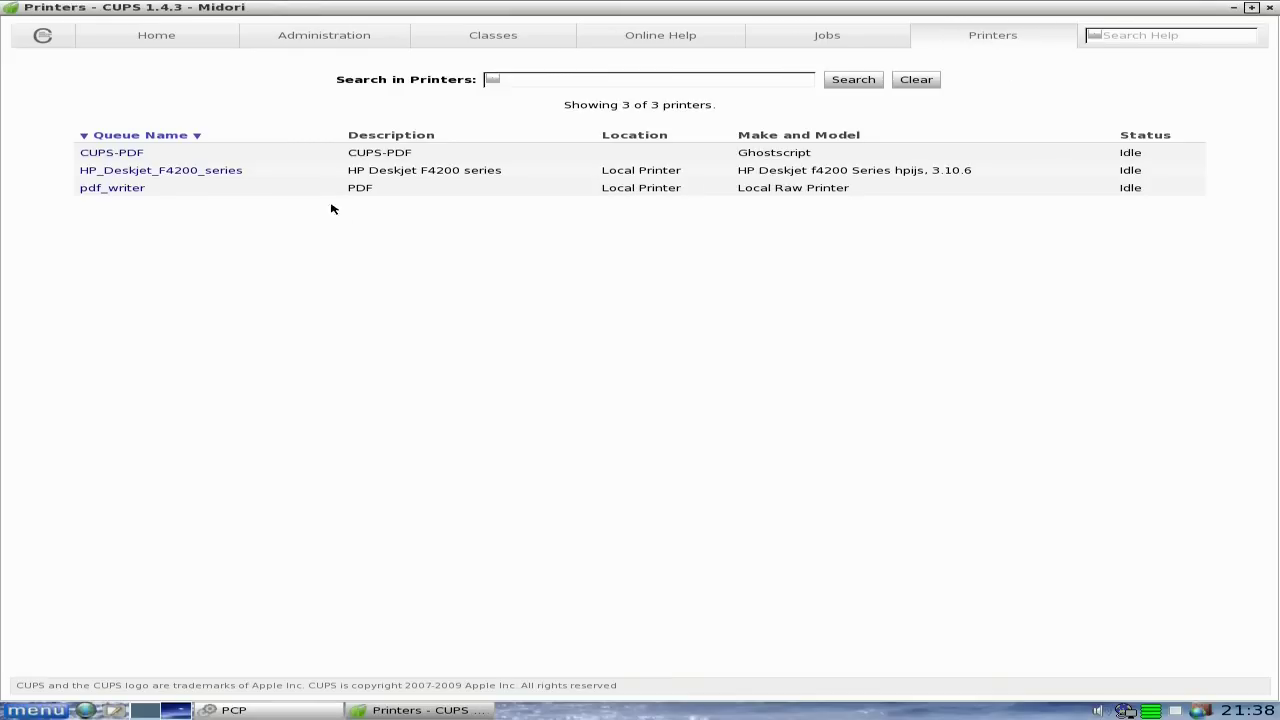
{"action": "left_click", "coordinate": [222, 172]}
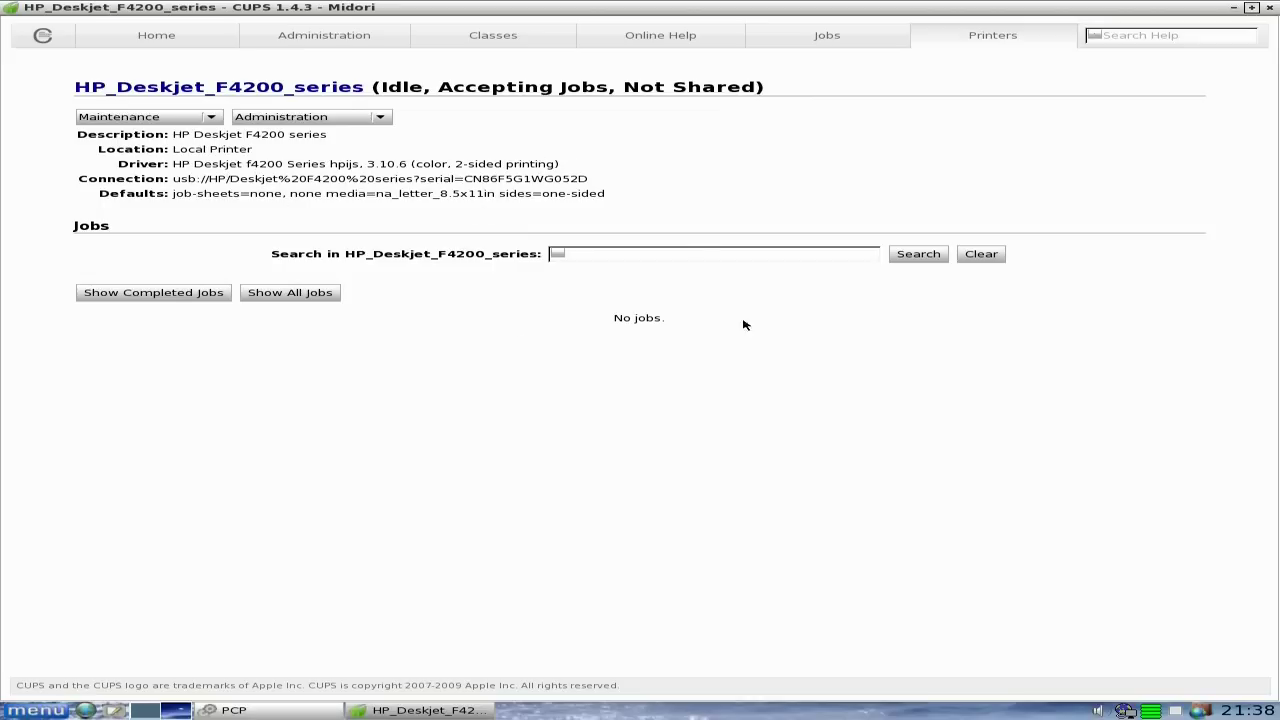
{"action": "left_click", "coordinate": [1271, 12]}
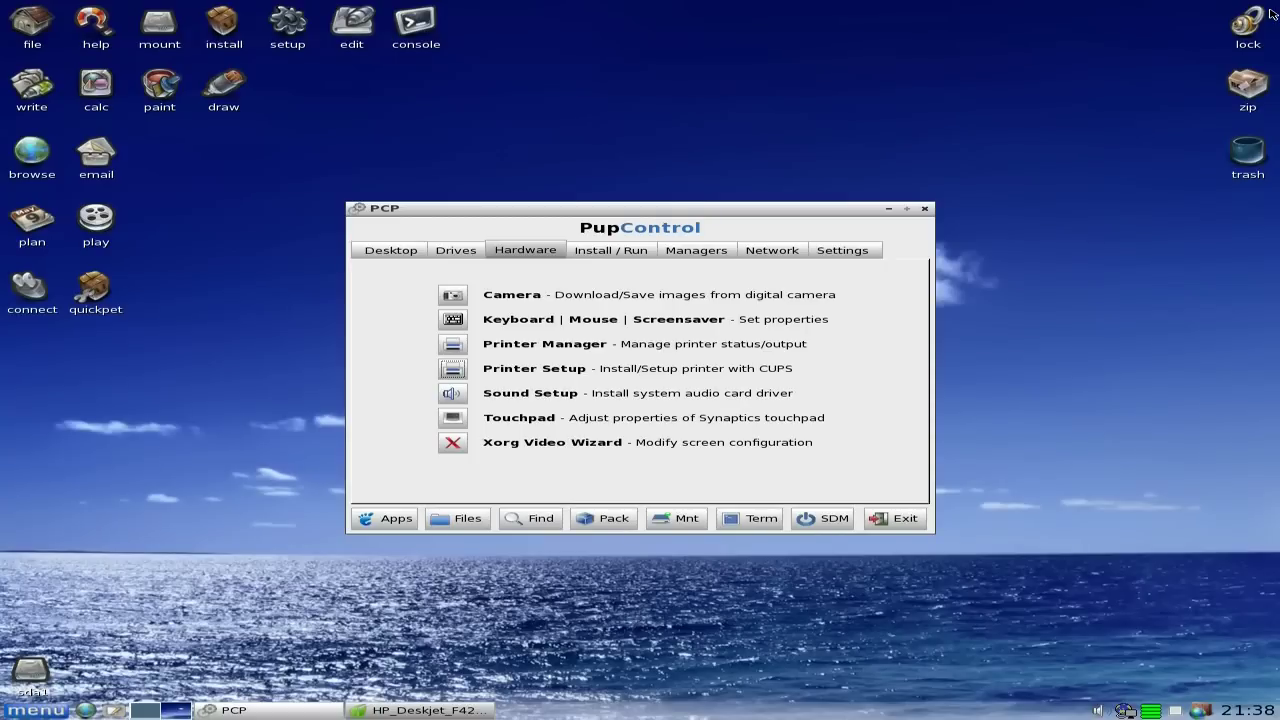
{"action": "left_click", "coordinate": [897, 518]}
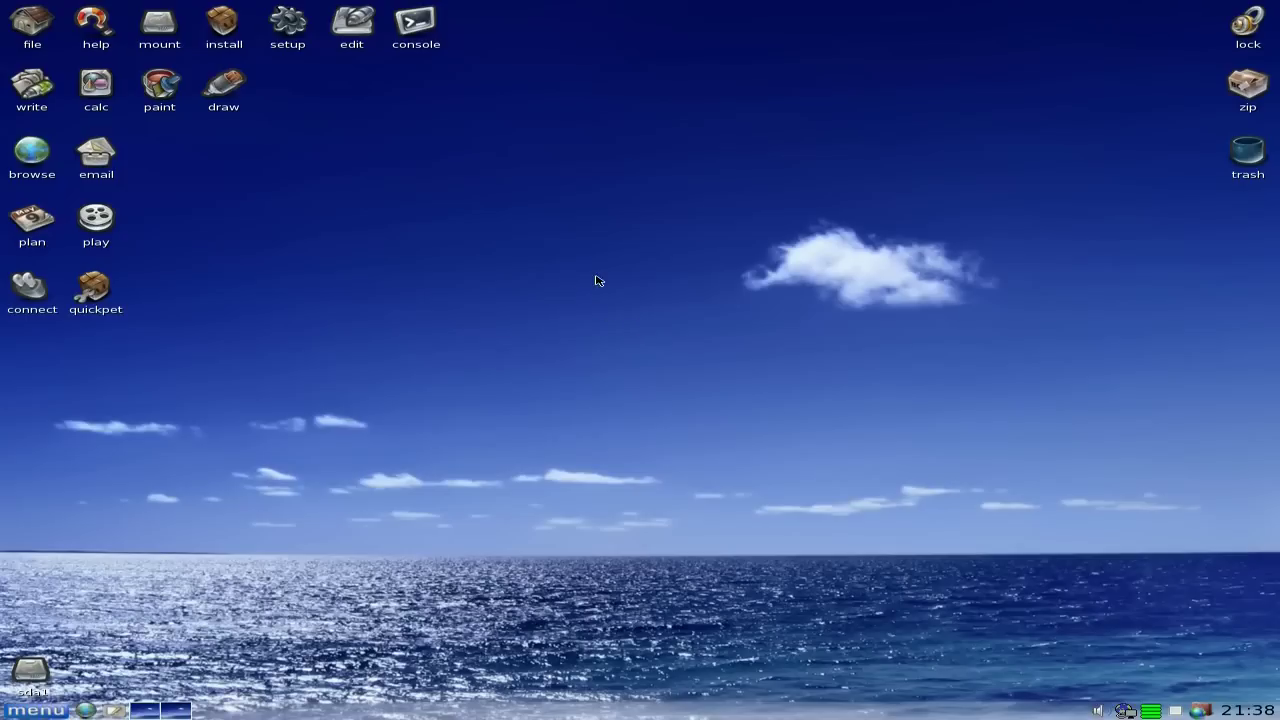
{"action": "left_click", "coordinate": [38, 712]}
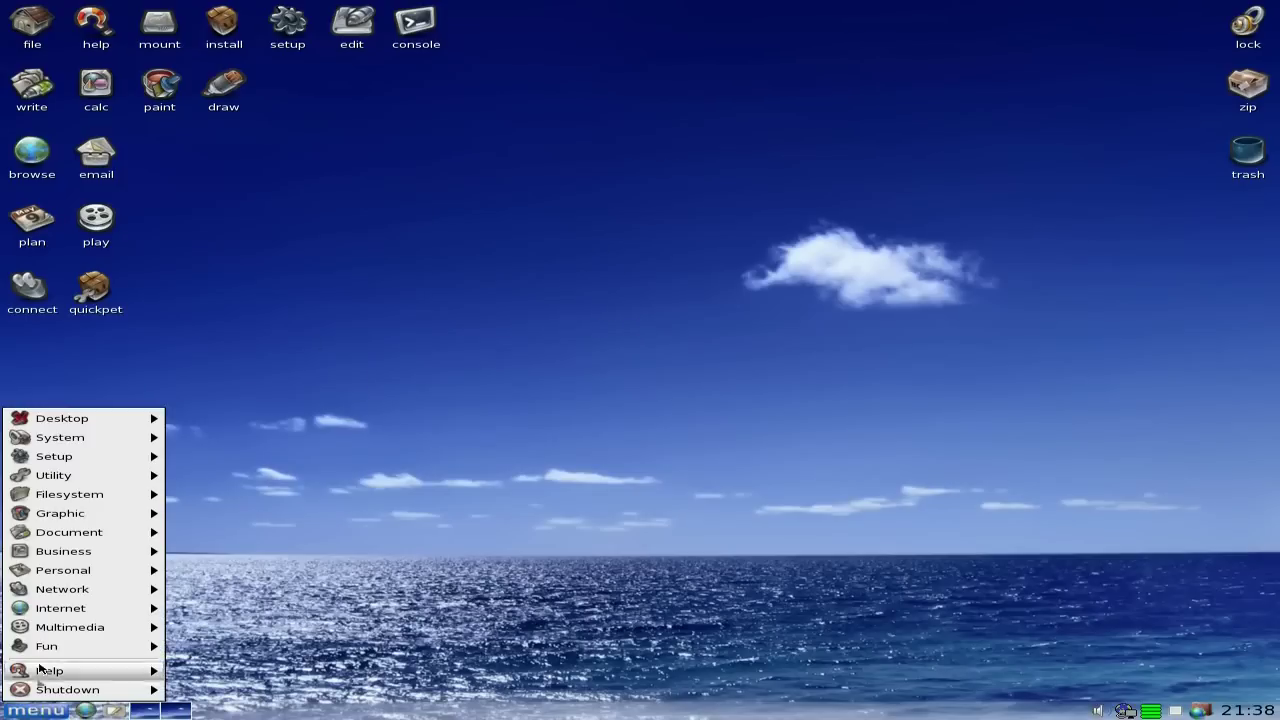
{"action": "mouse_move", "coordinate": [78, 537]}
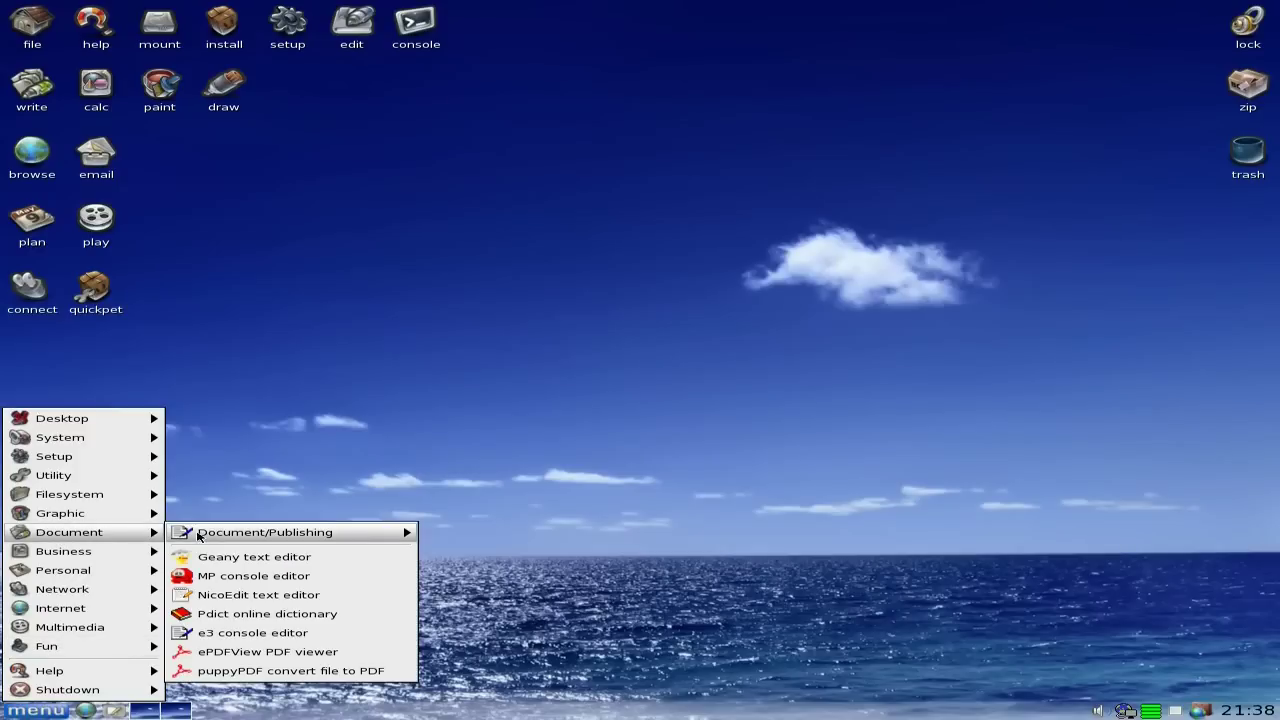
{"action": "mouse_move", "coordinate": [202, 538]}
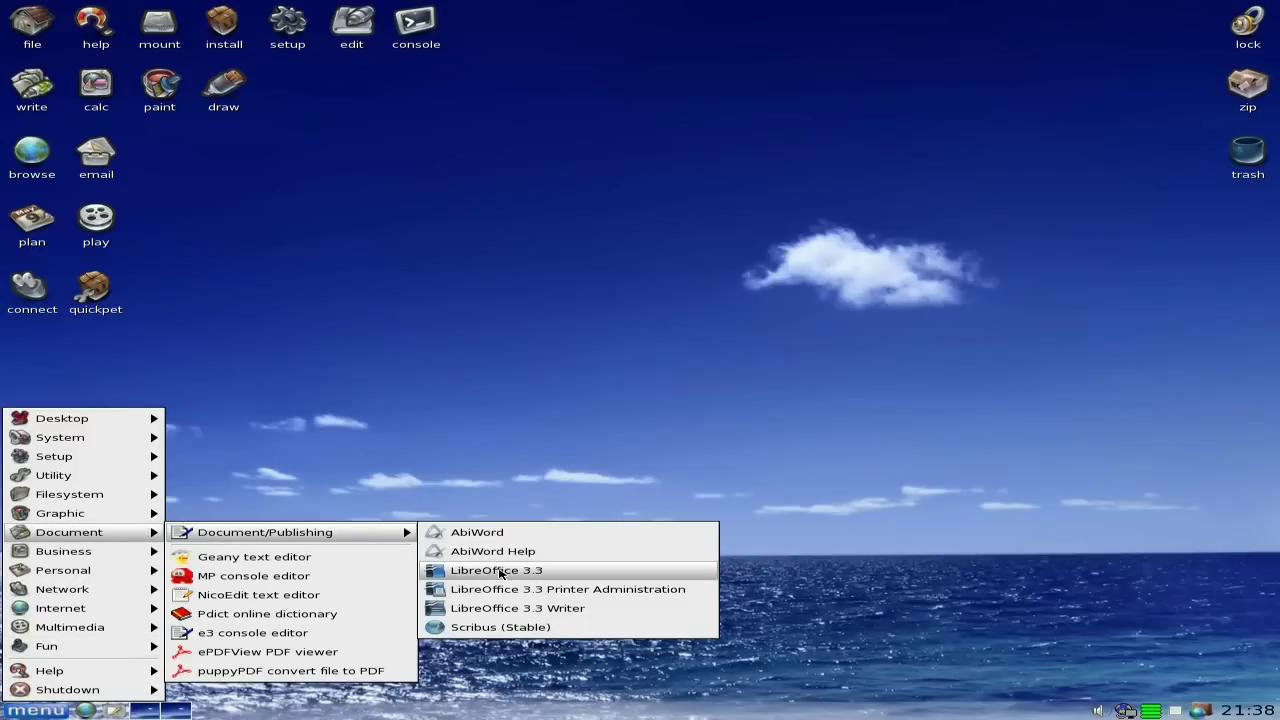
{"action": "left_click", "coordinate": [502, 572]}
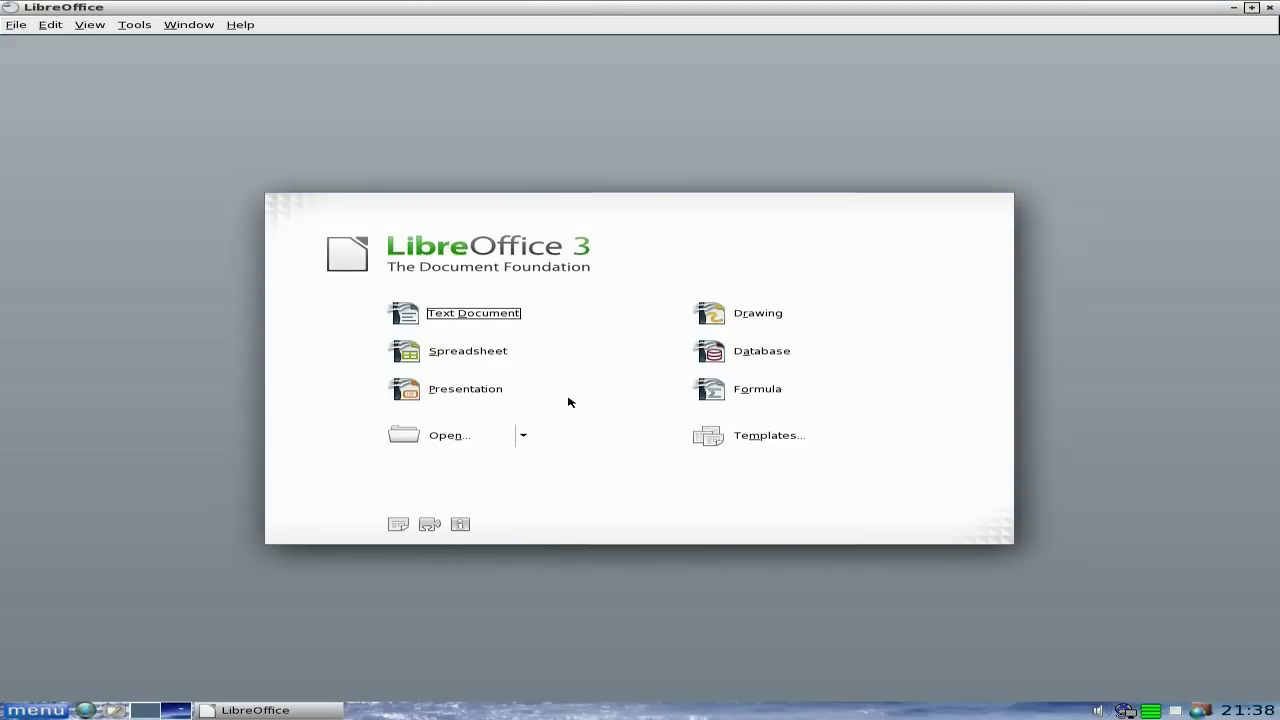
{"action": "left_click", "coordinate": [489, 316]}
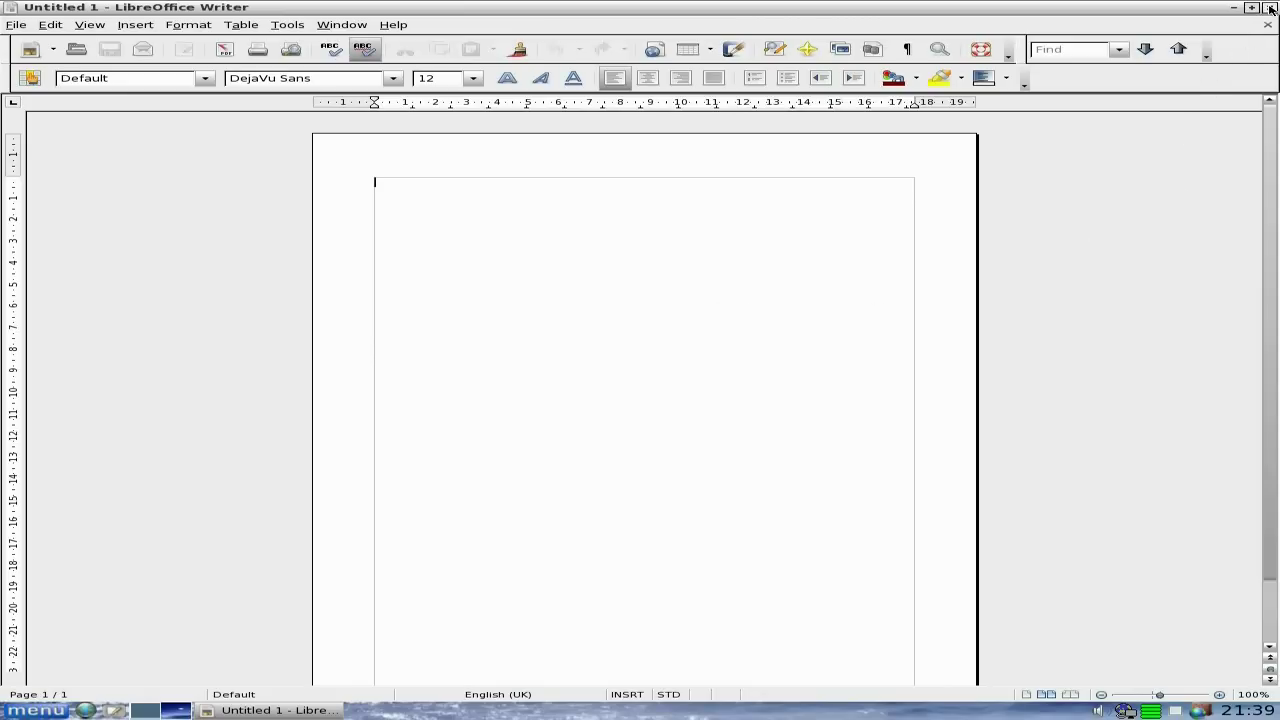
{"action": "left_click", "coordinate": [1270, 8]}
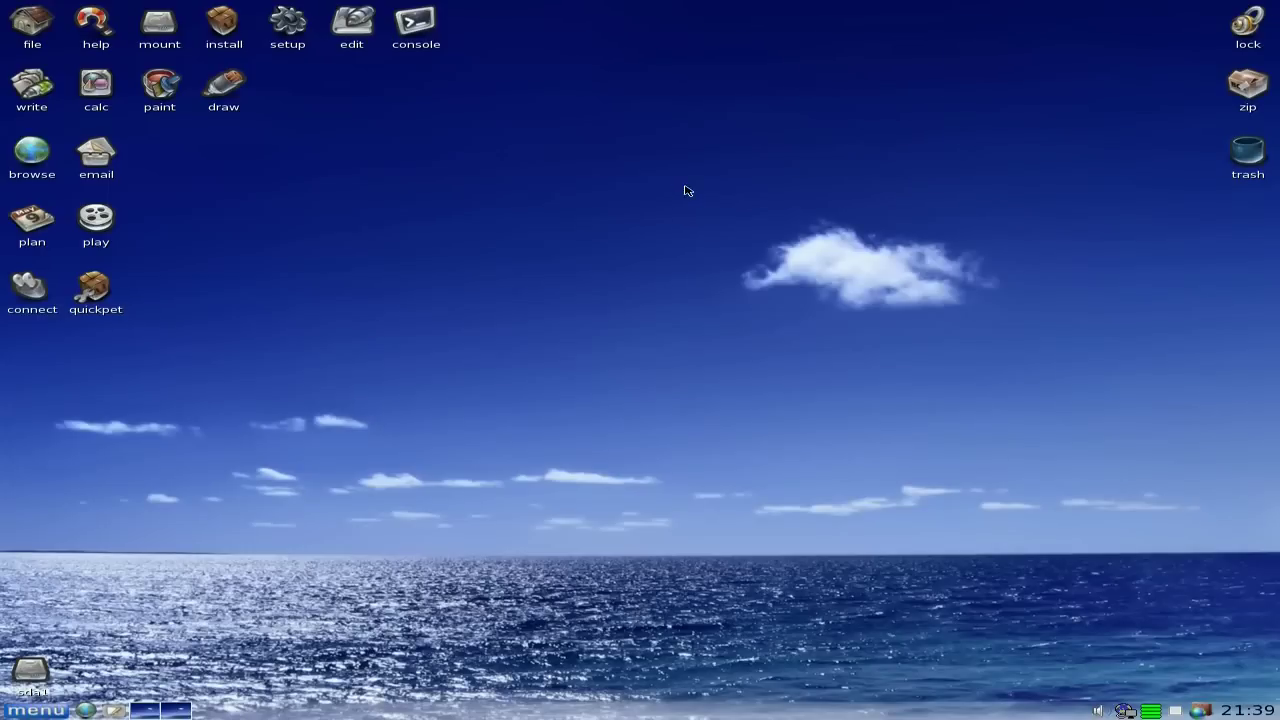
Launch Xsane from the Graphic menu, select the USB scanner connection, and accept the licence
{"action": "right_click", "coordinate": [248, 196]}
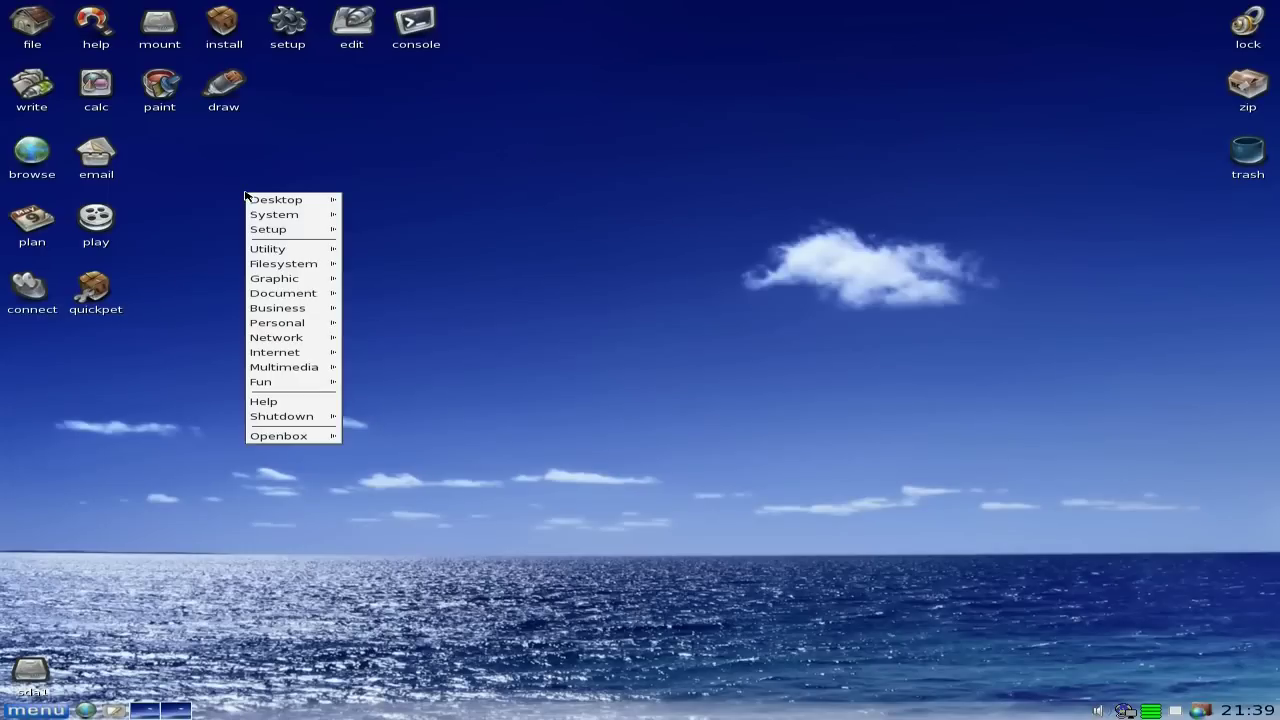
{"action": "mouse_move", "coordinate": [262, 249]}
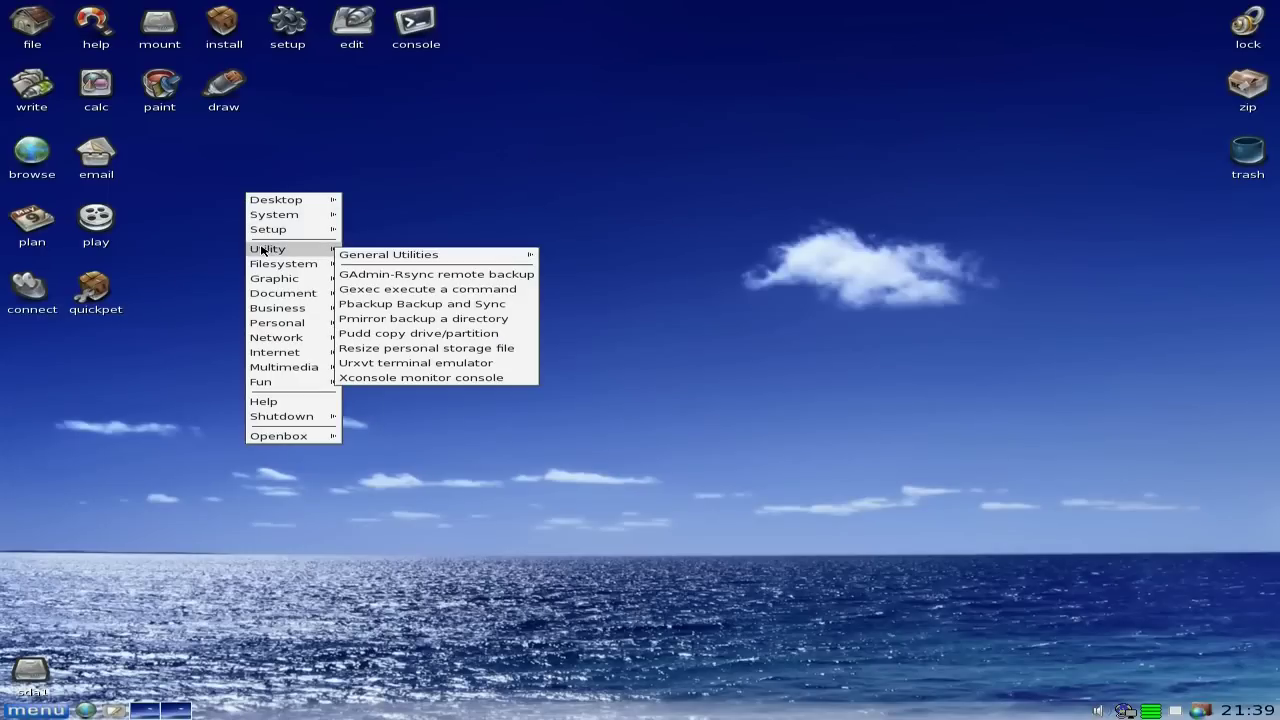
{"action": "mouse_move", "coordinate": [268, 279]}
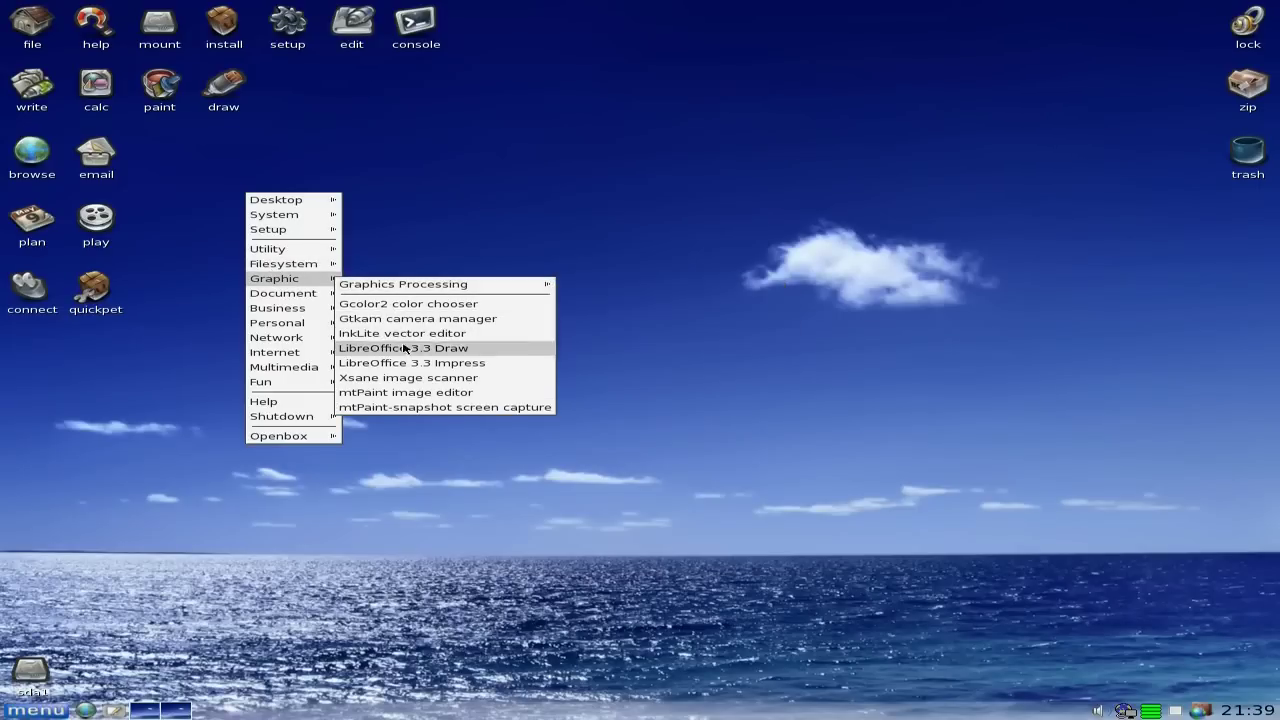
{"action": "left_click", "coordinate": [408, 379]}
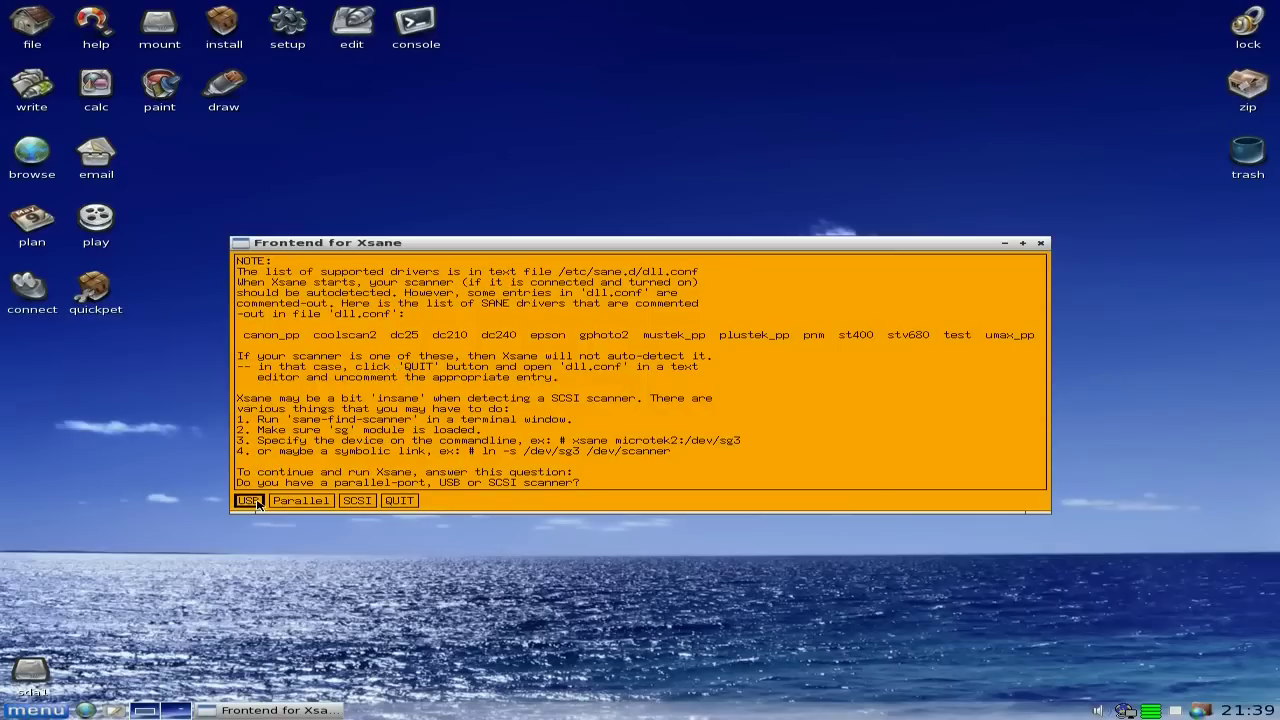
{"action": "left_click", "coordinate": [257, 503]}
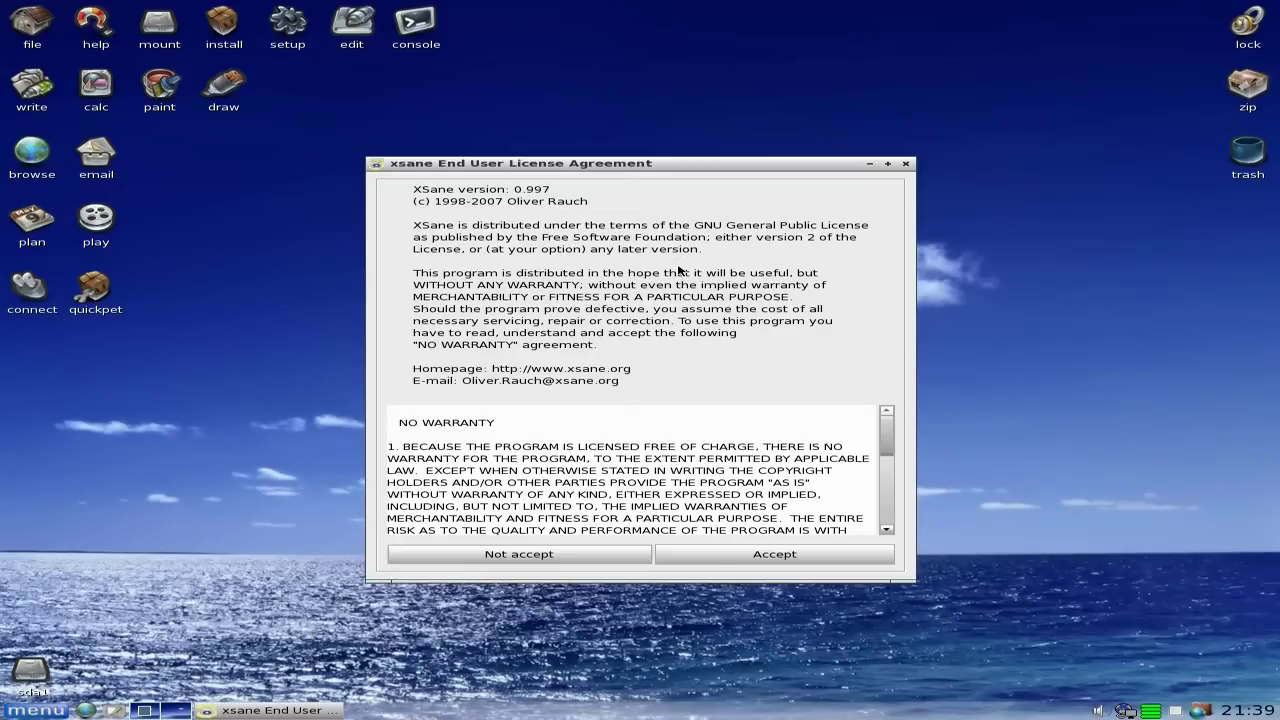
{"action": "left_click", "coordinate": [777, 556]}
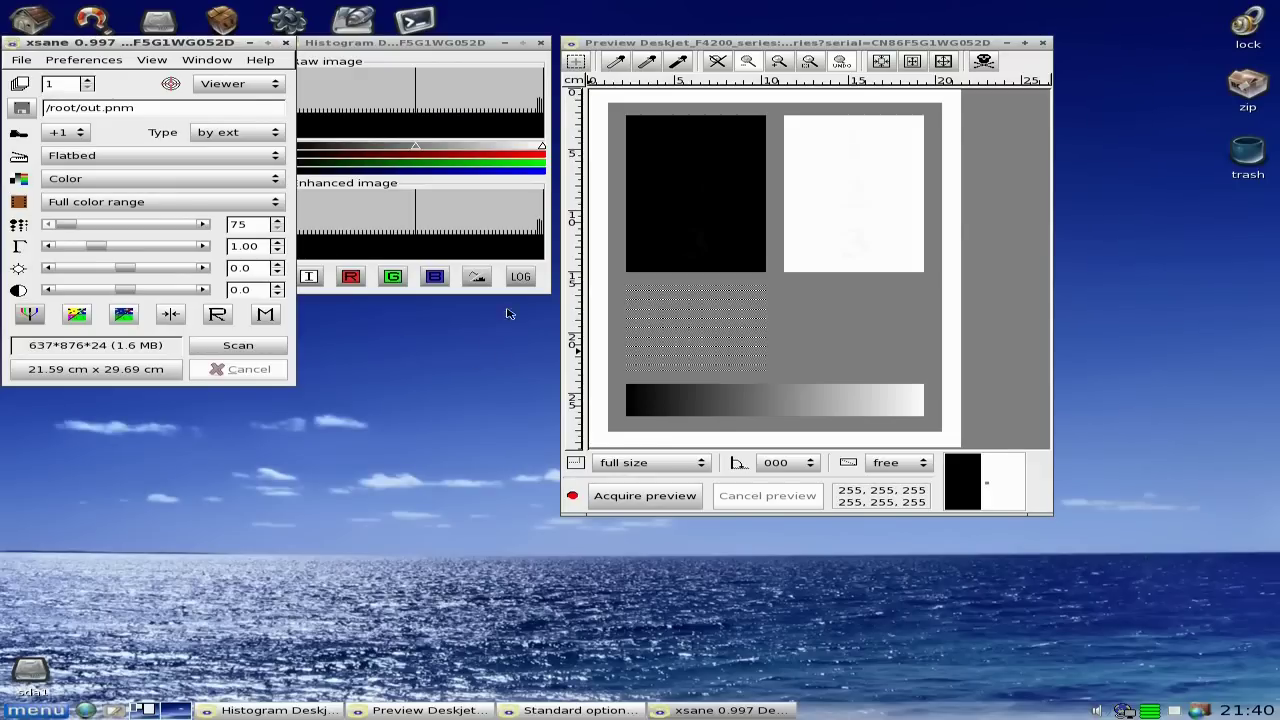
Acquire a preview scan of the cartoon-figure page in Xsane, then close the Preview window
{"action": "left_click", "coordinate": [661, 497]}
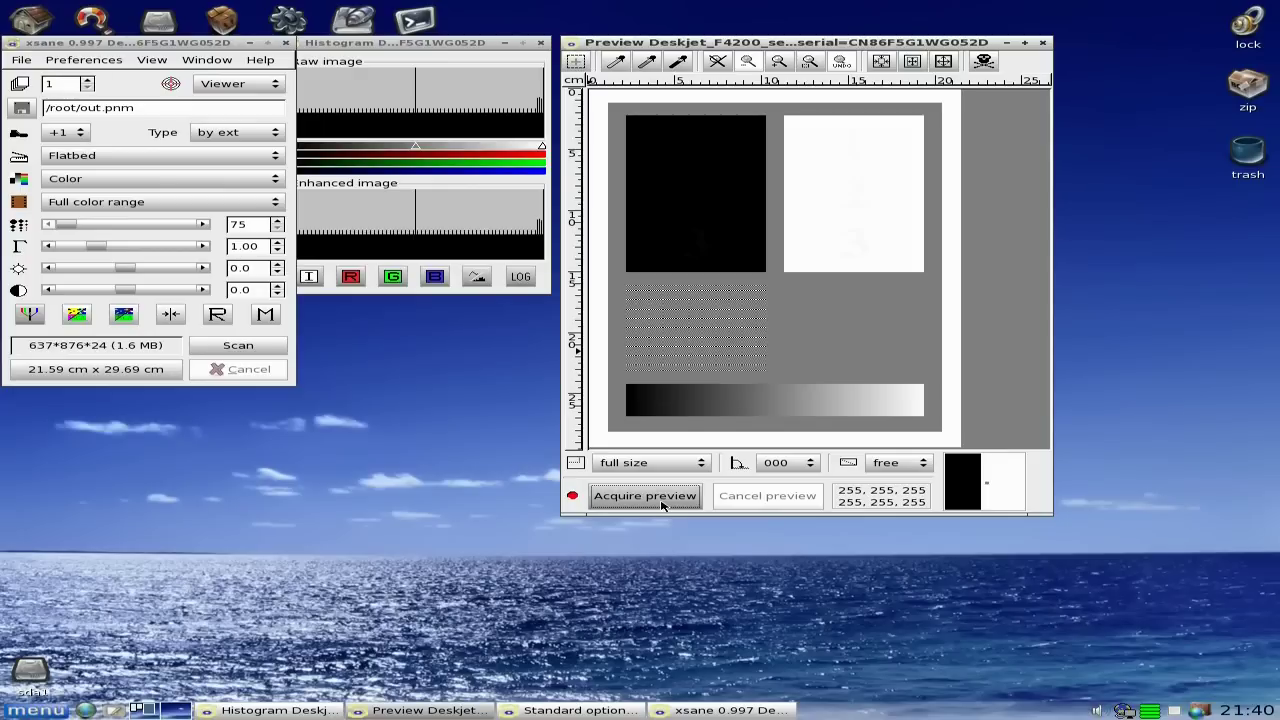
{"action": "left_click", "coordinate": [645, 496]}
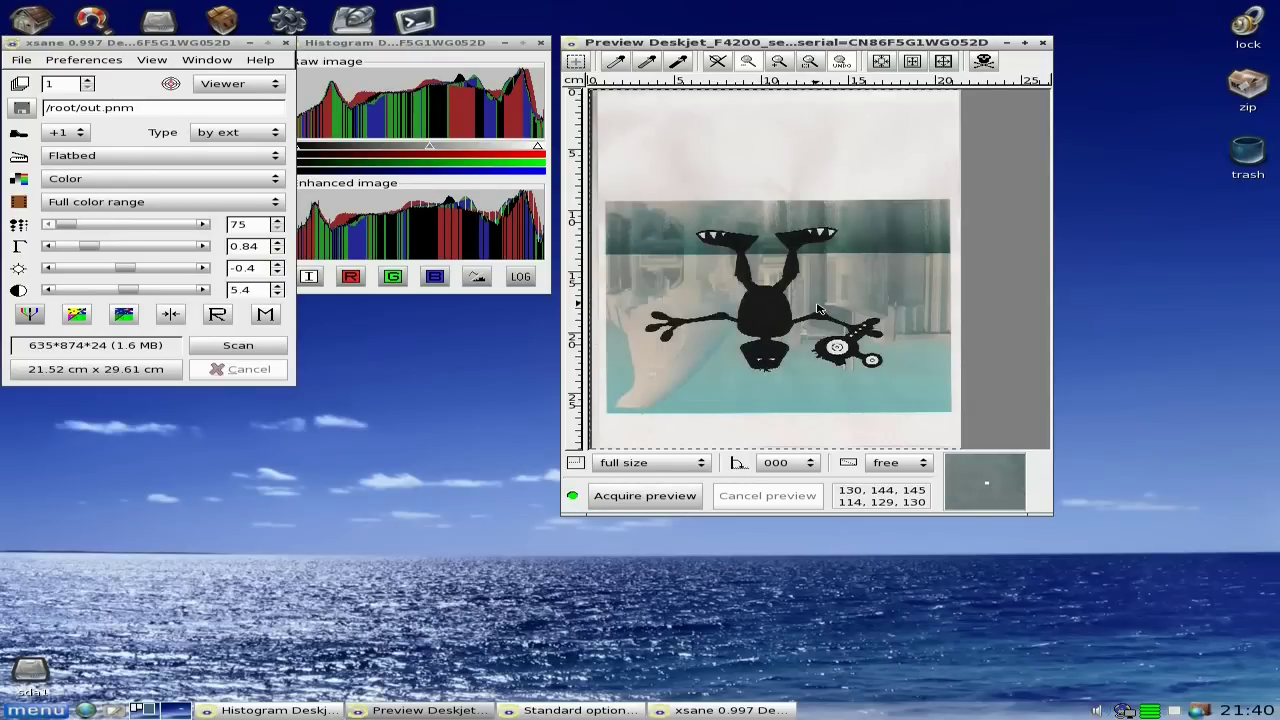
{"action": "left_click", "coordinate": [1043, 44]}
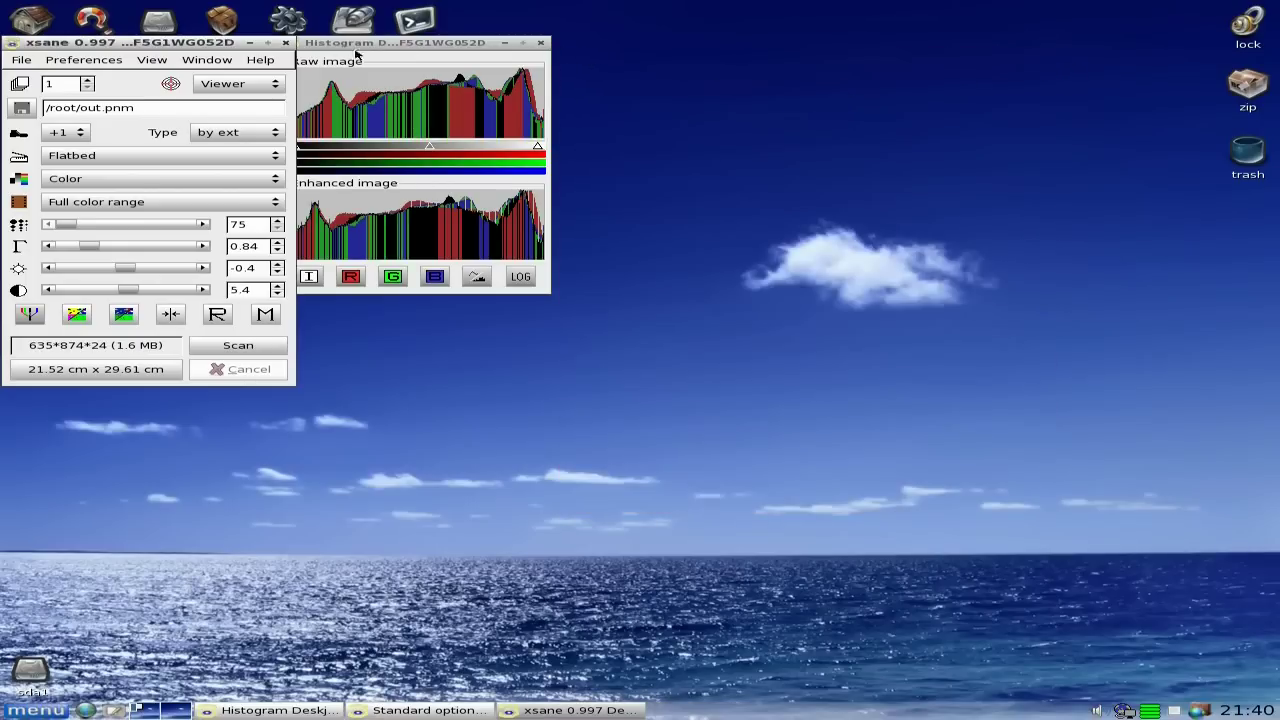
Quit Xsane and launch Scribus (Stable) from the desktop's Document/Publishing menu
{"action": "left_click", "coordinate": [286, 43]}
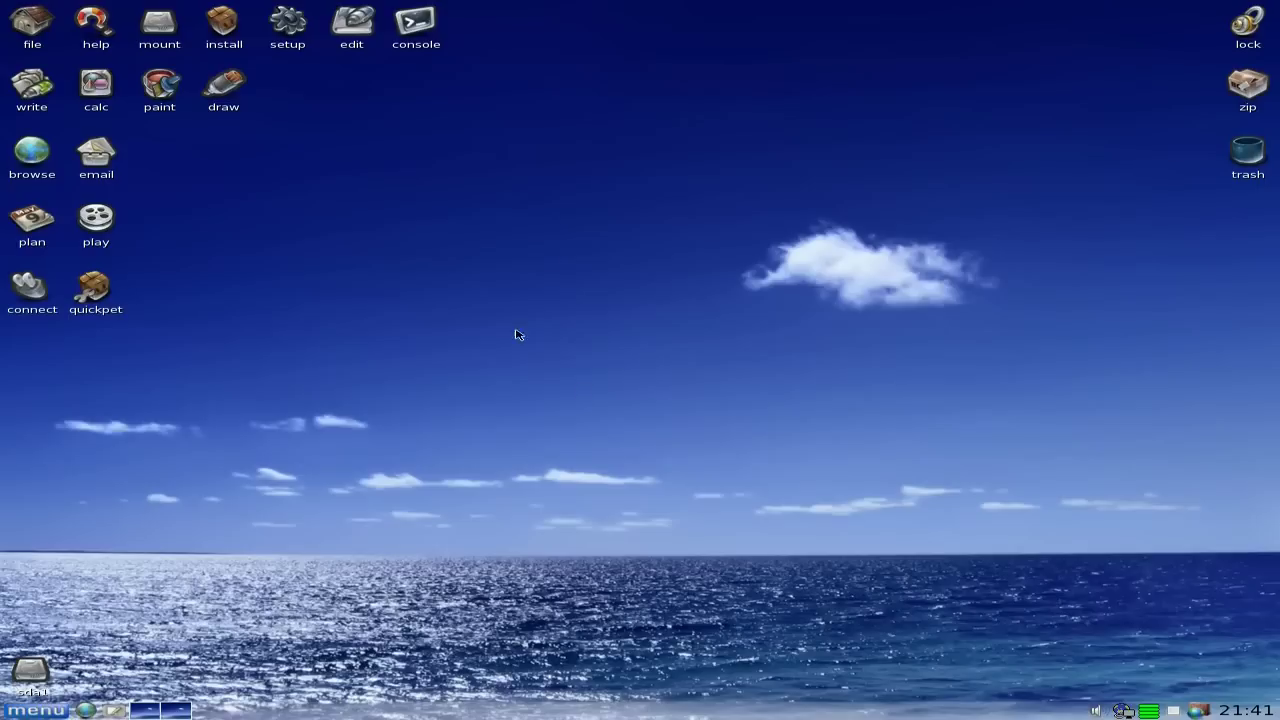
{"action": "right_click", "coordinate": [565, 261]}
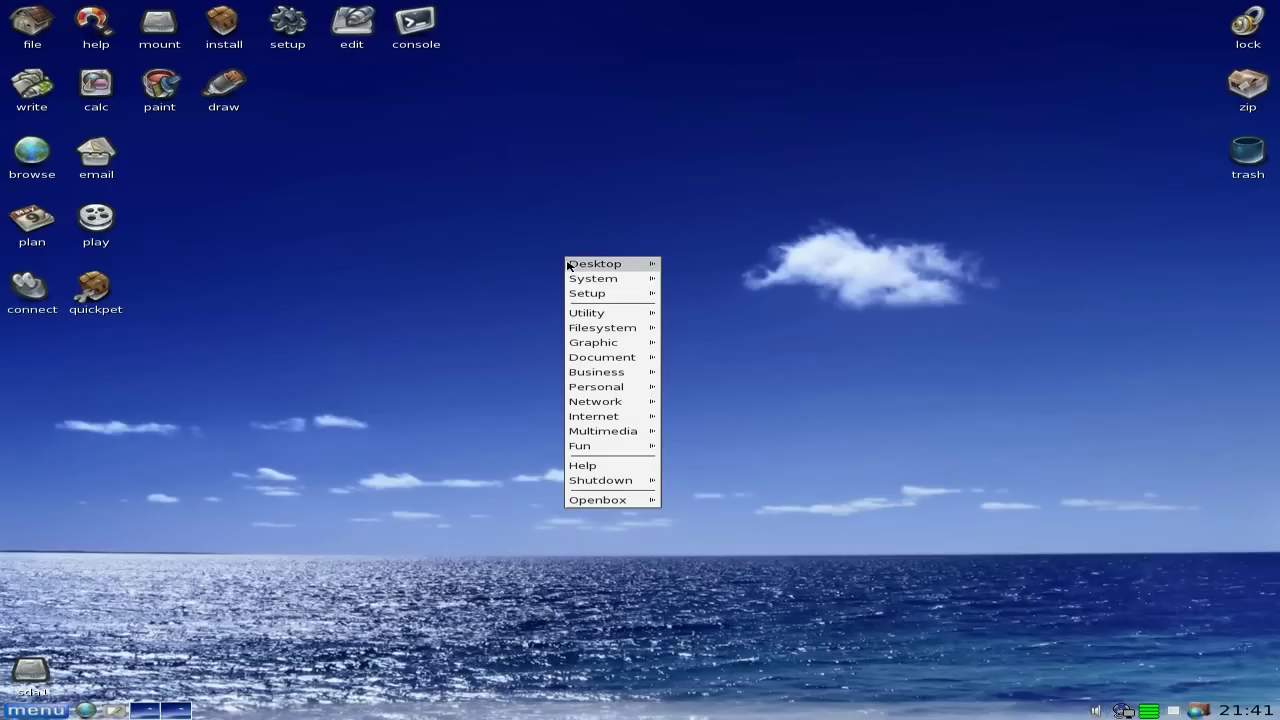
{"action": "mouse_move", "coordinate": [607, 359]}
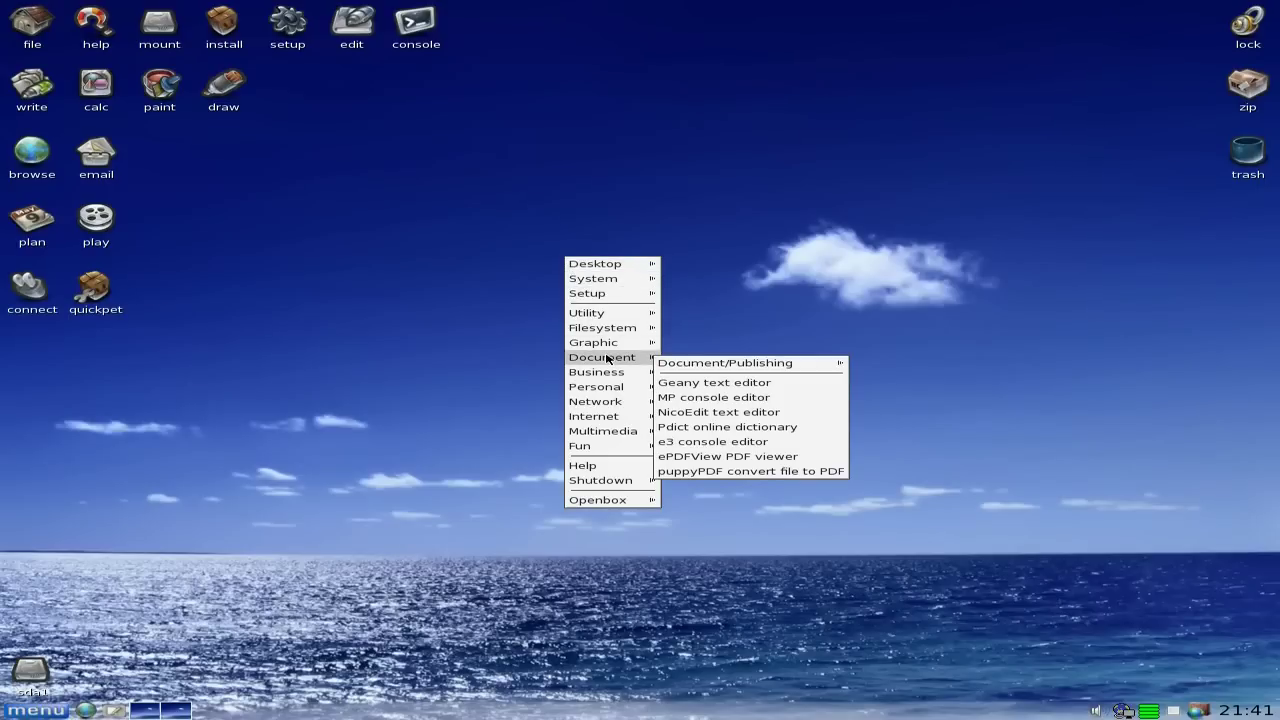
{"action": "mouse_move", "coordinate": [718, 370]}
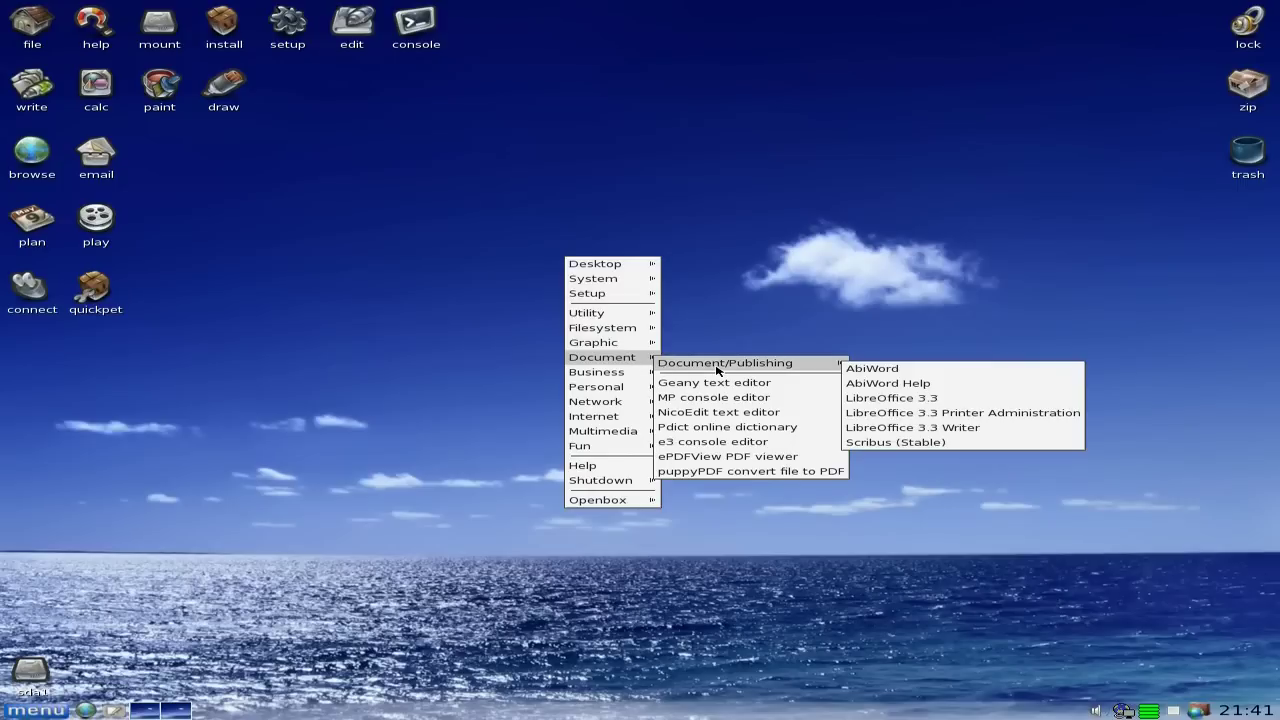
{"action": "left_click", "coordinate": [919, 446]}
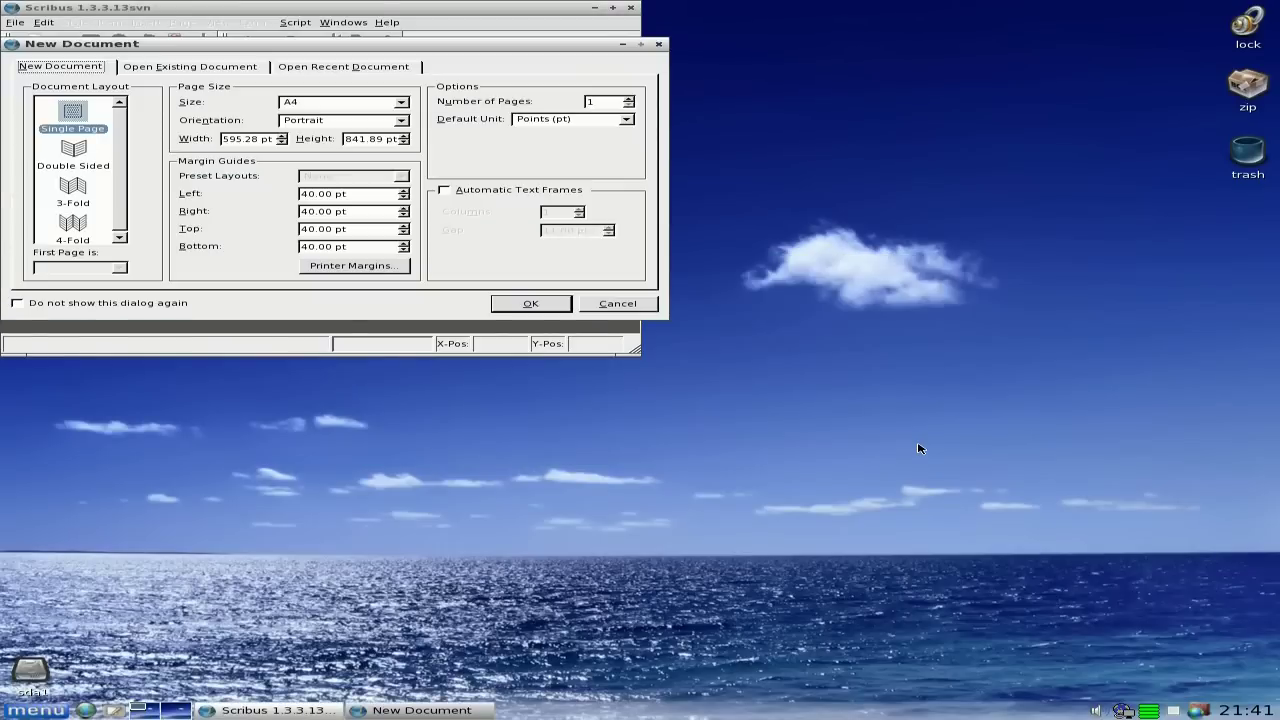
Create a blank single-page A4 portrait document, maximize Scribus, then quit it
{"action": "left_click_drag", "start_coordinate": [494, 46], "coordinate": [831, 363]}
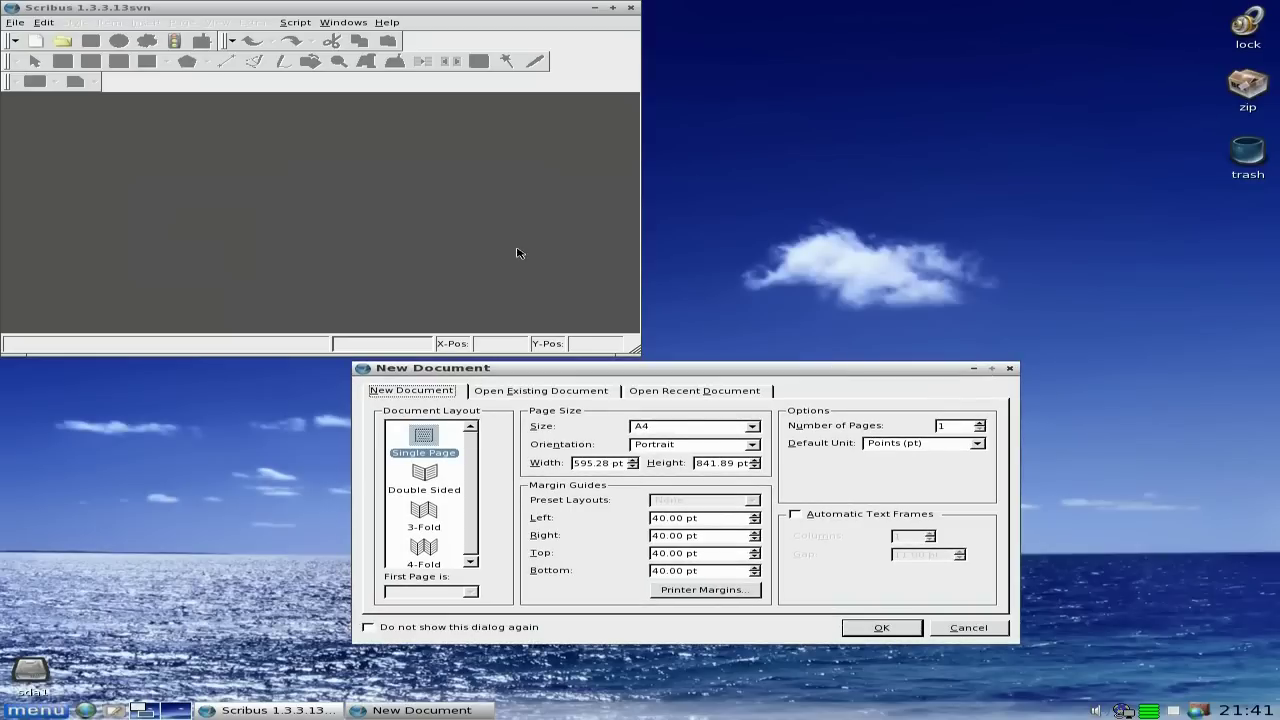
{"action": "left_click", "coordinate": [863, 634]}
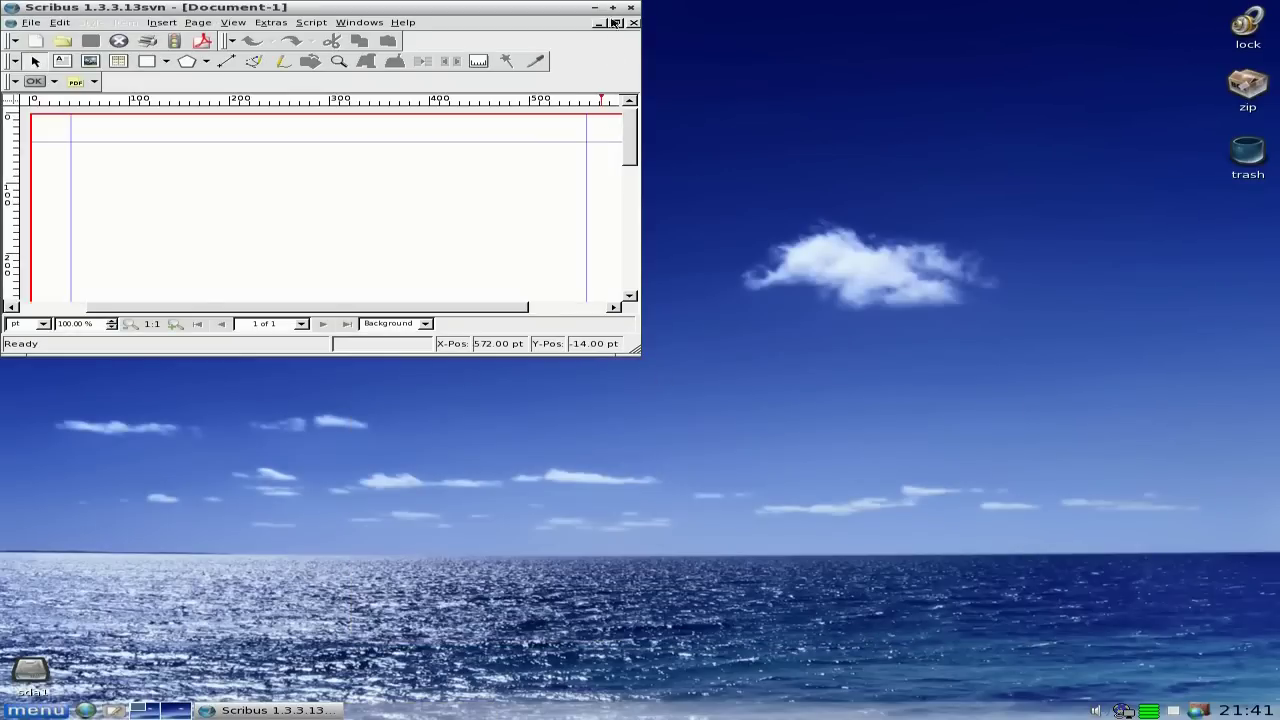
{"action": "double_click", "coordinate": [614, 9]}
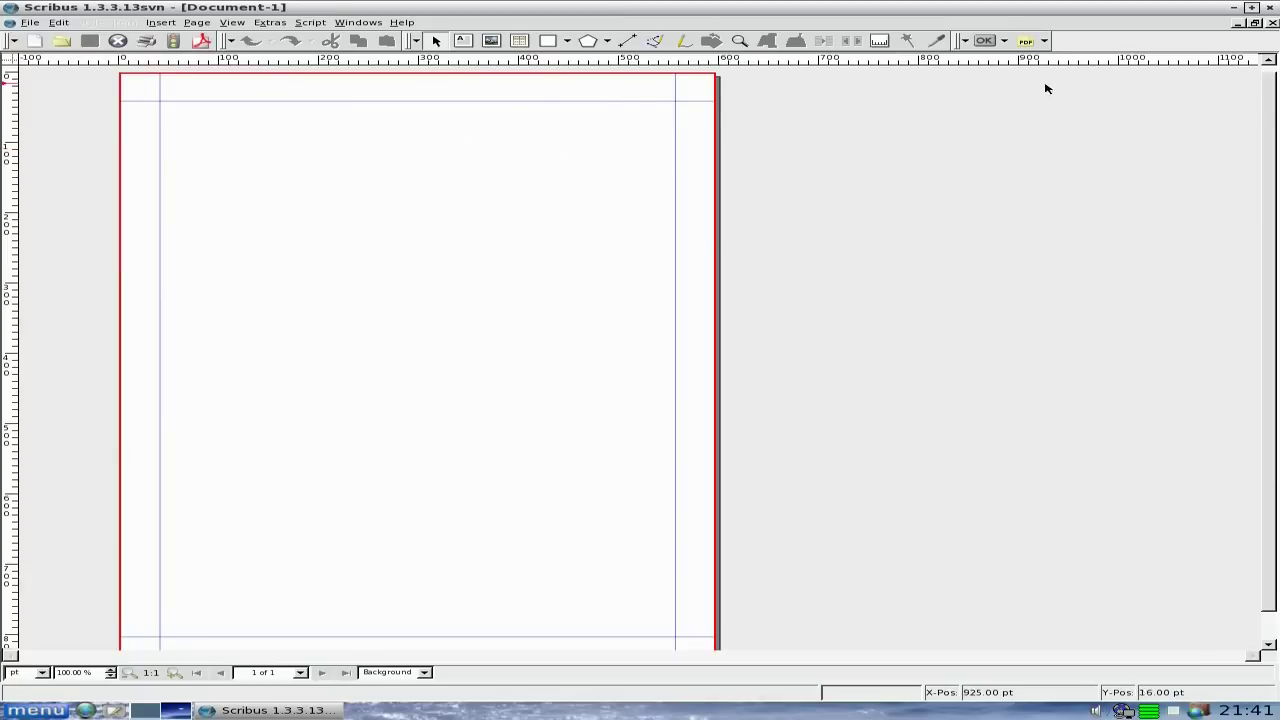
{"action": "left_click", "coordinate": [1268, 8]}
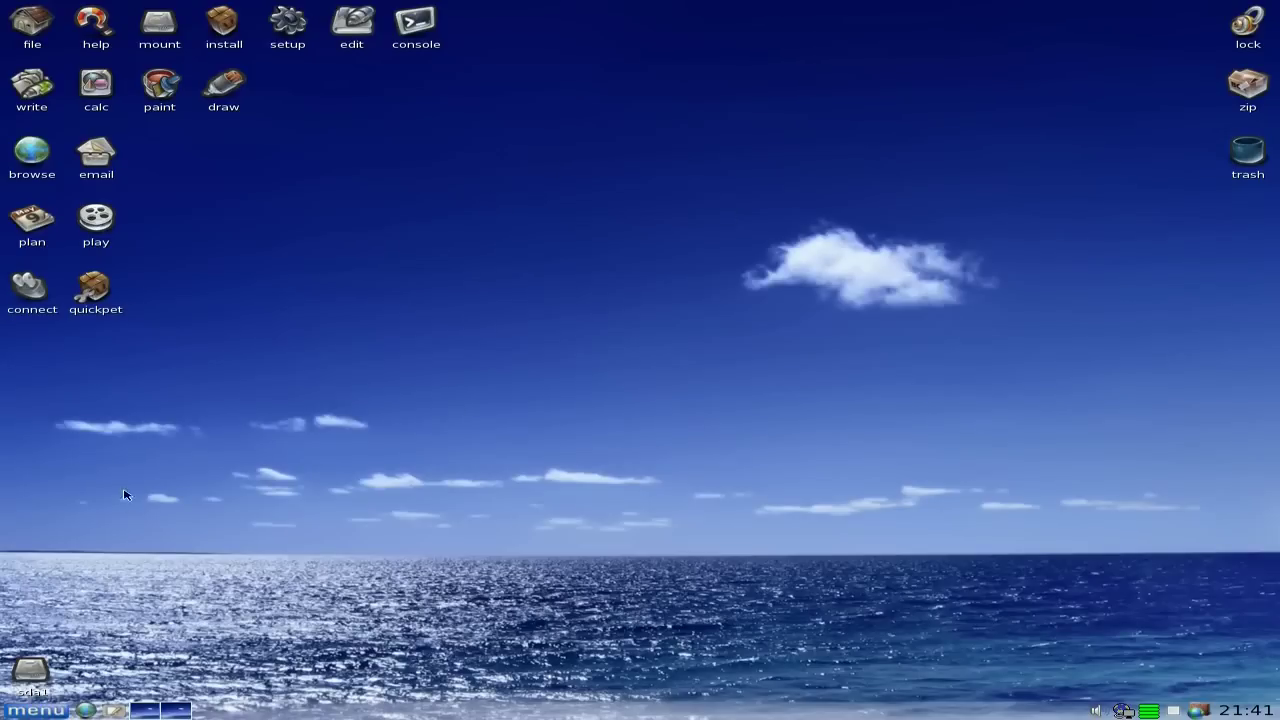
Open the Puppy Package Manager from the install options
{"action": "left_click", "coordinate": [224, 30]}
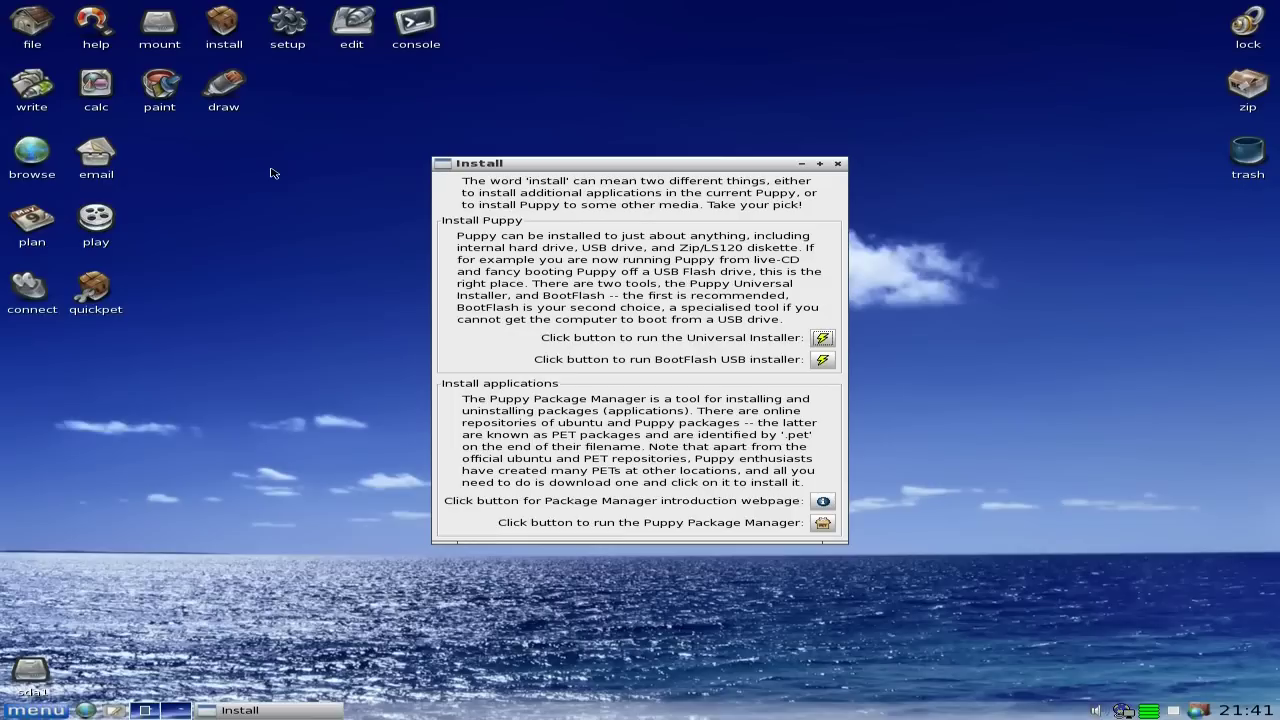
{"action": "left_click", "coordinate": [820, 524]}
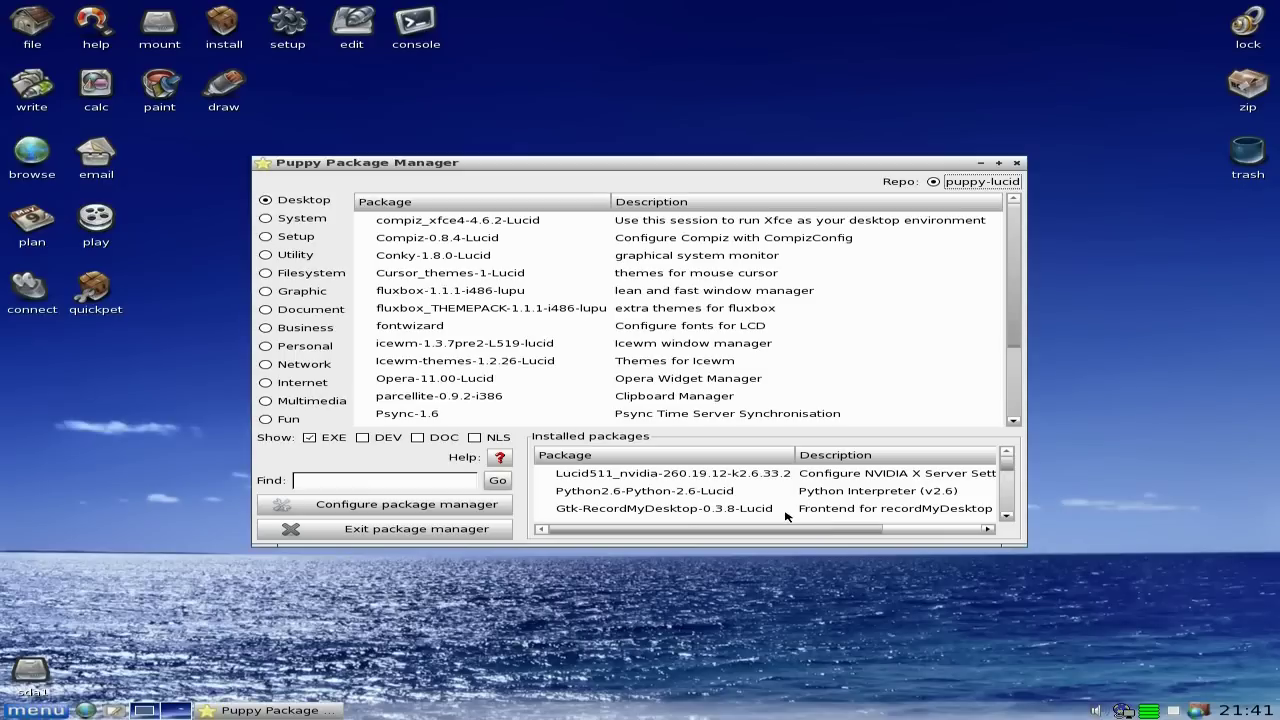
{"action": "scroll", "coordinate": [1007, 468], "scroll_direction": "down", "scroll_amount": 3}
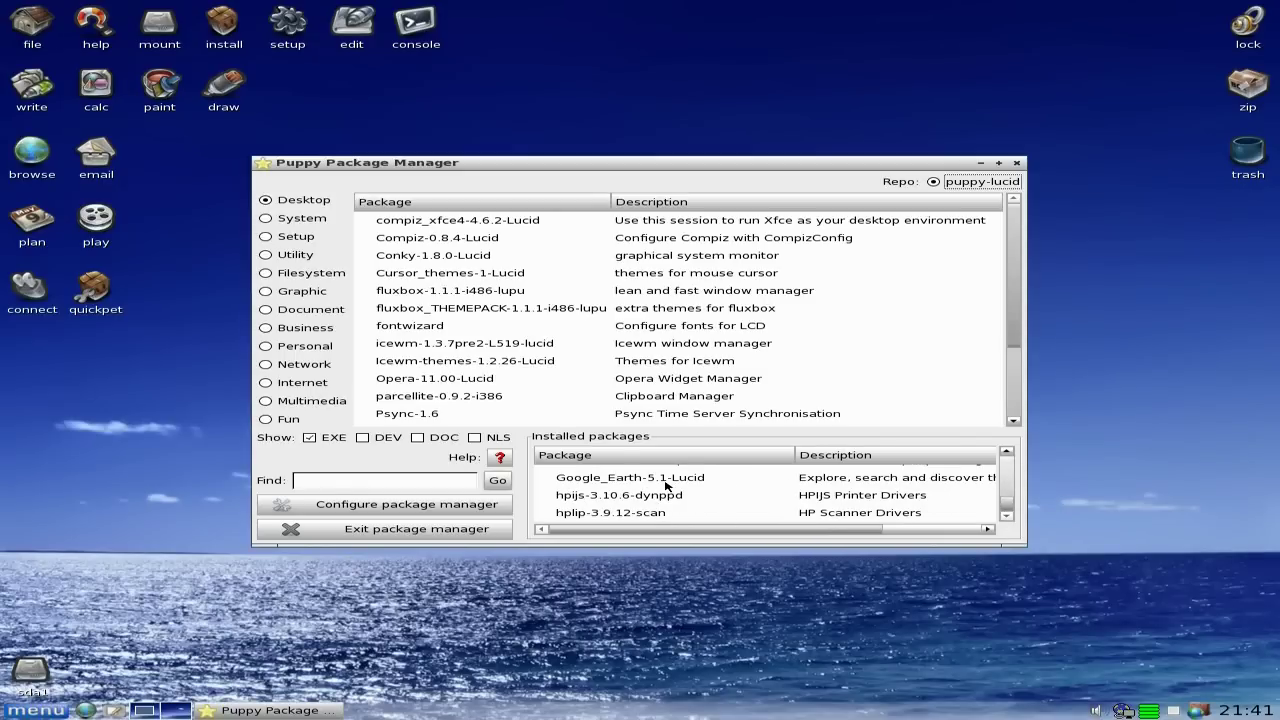
Scroll up the Installed packages list to review xvidcap-1.1.6, LibreOffice and audacity
{"action": "left_click", "coordinate": [1007, 453]}
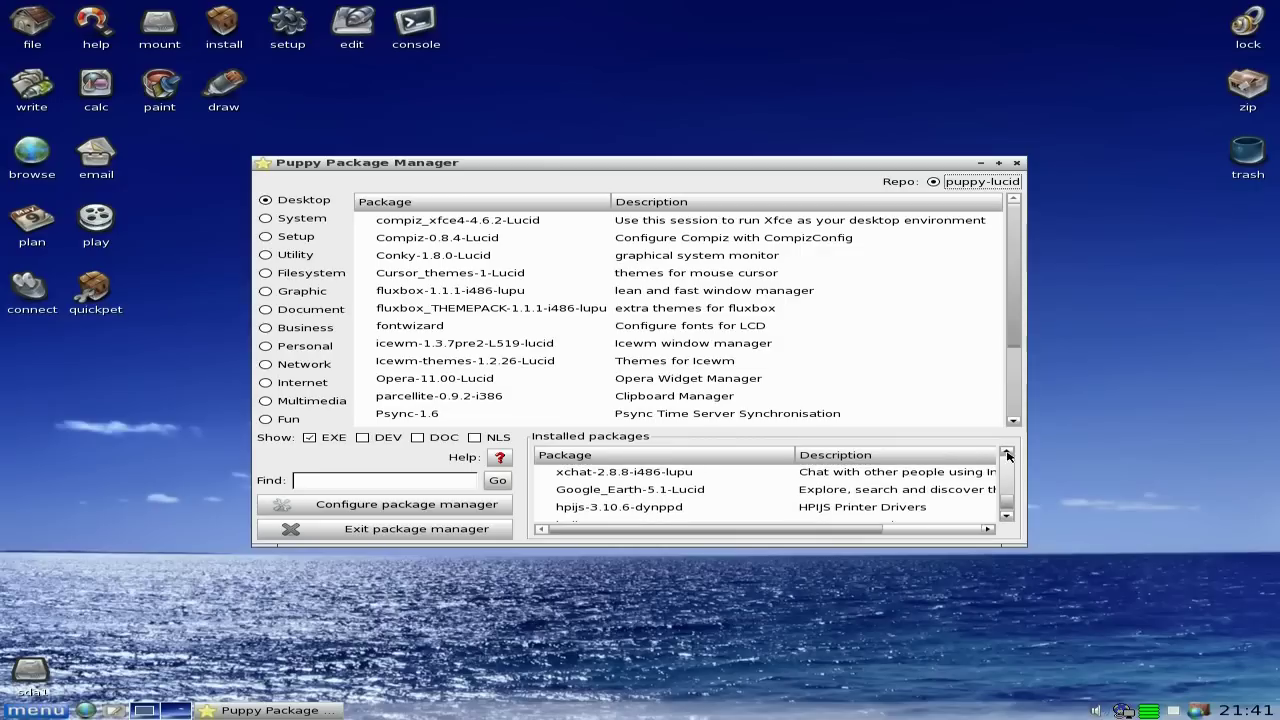
{"action": "left_click", "coordinate": [1007, 453]}
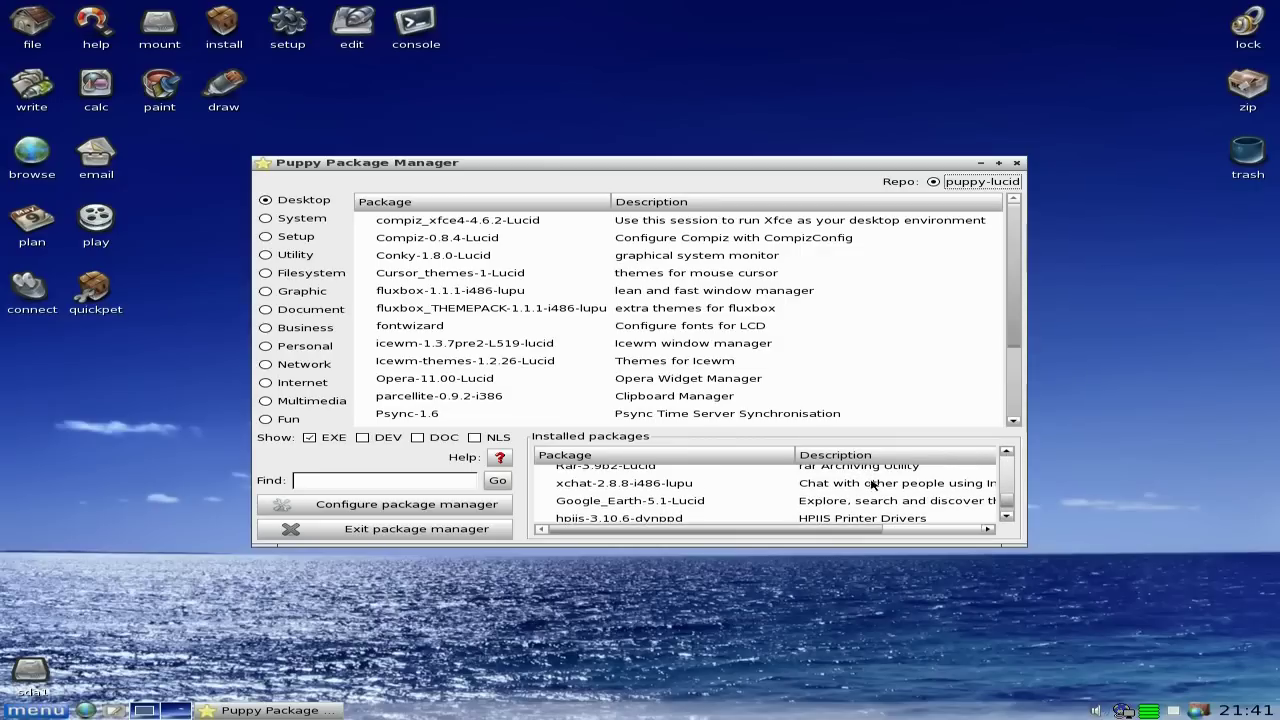
{"action": "left_click", "coordinate": [1009, 454]}
{"action": "left_click", "coordinate": [1008, 453]}
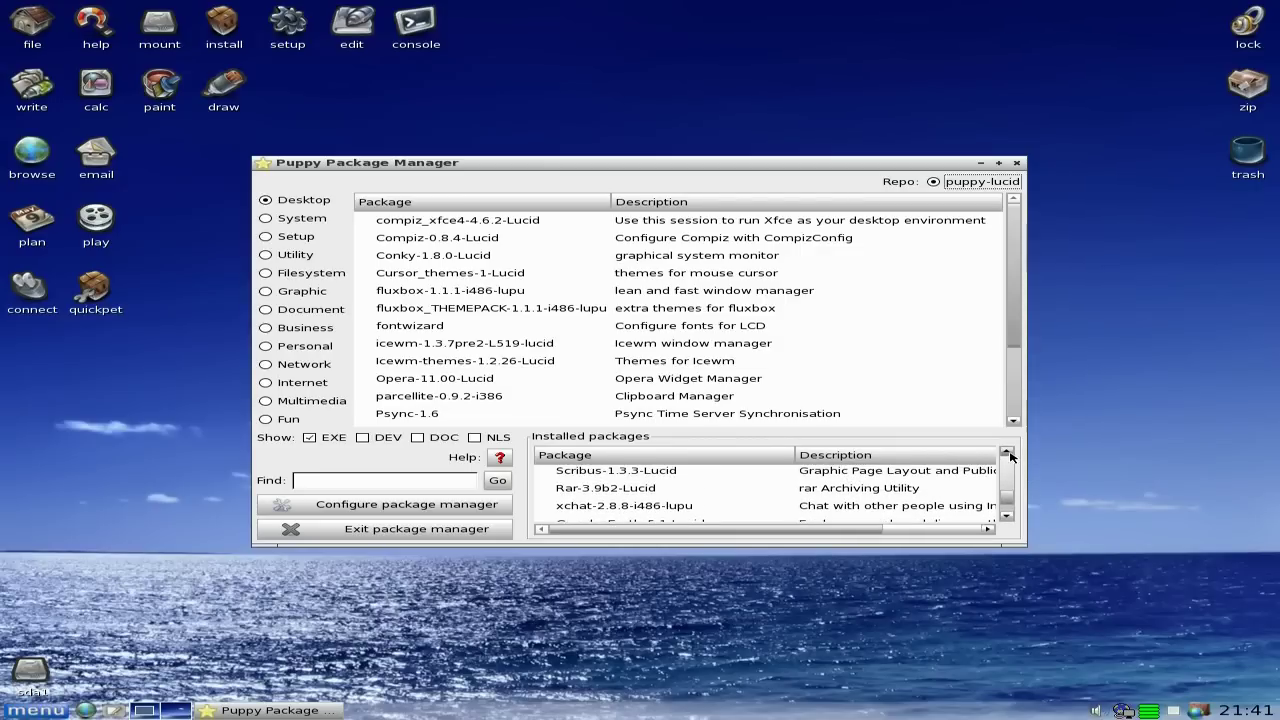
{"action": "left_click", "coordinate": [1007, 453]}
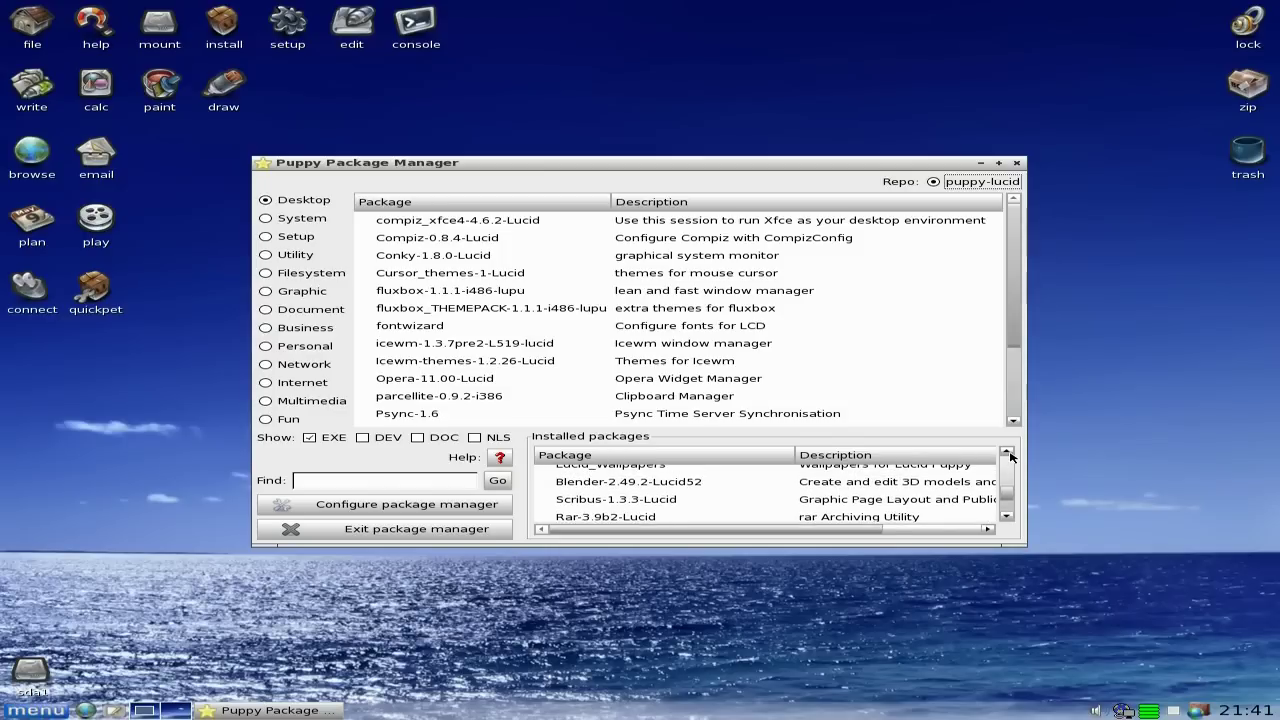
{"action": "left_click", "coordinate": [1007, 453]}
{"action": "left_click", "coordinate": [1008, 453]}
{"action": "left_click", "coordinate": [1008, 453]}
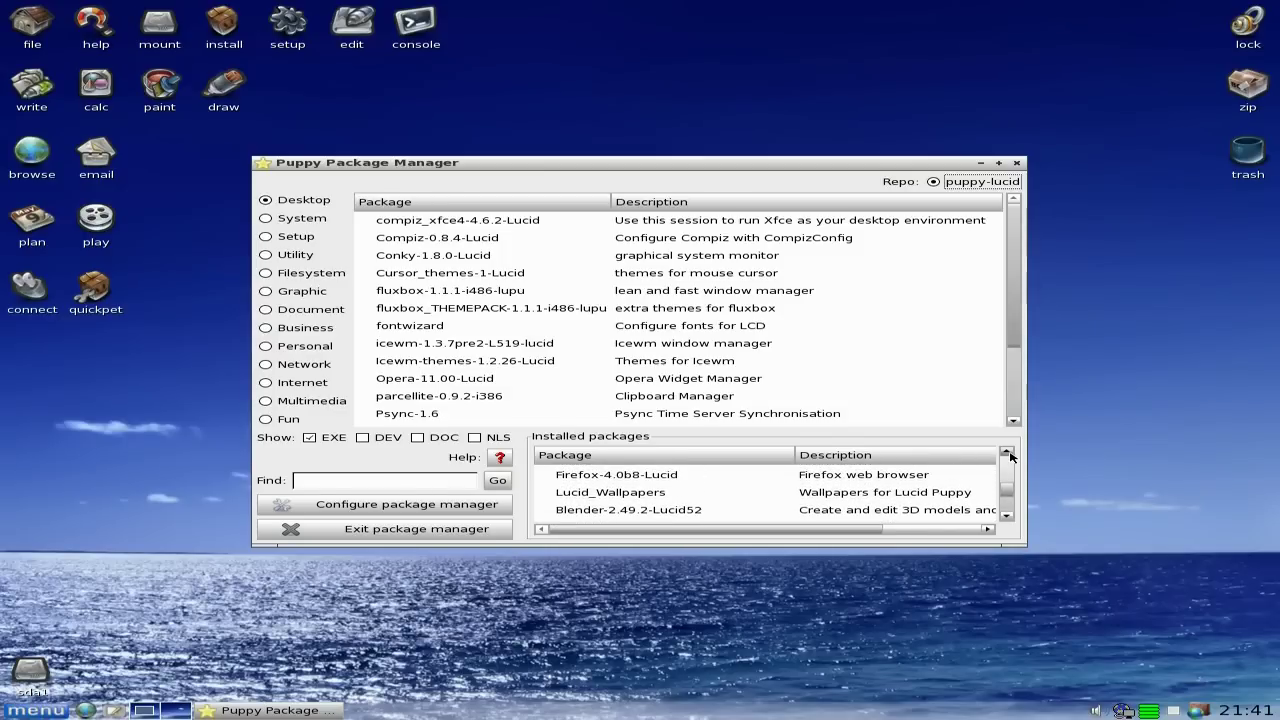
{"action": "left_click", "coordinate": [1008, 453]}
{"action": "left_click", "coordinate": [1008, 453]}
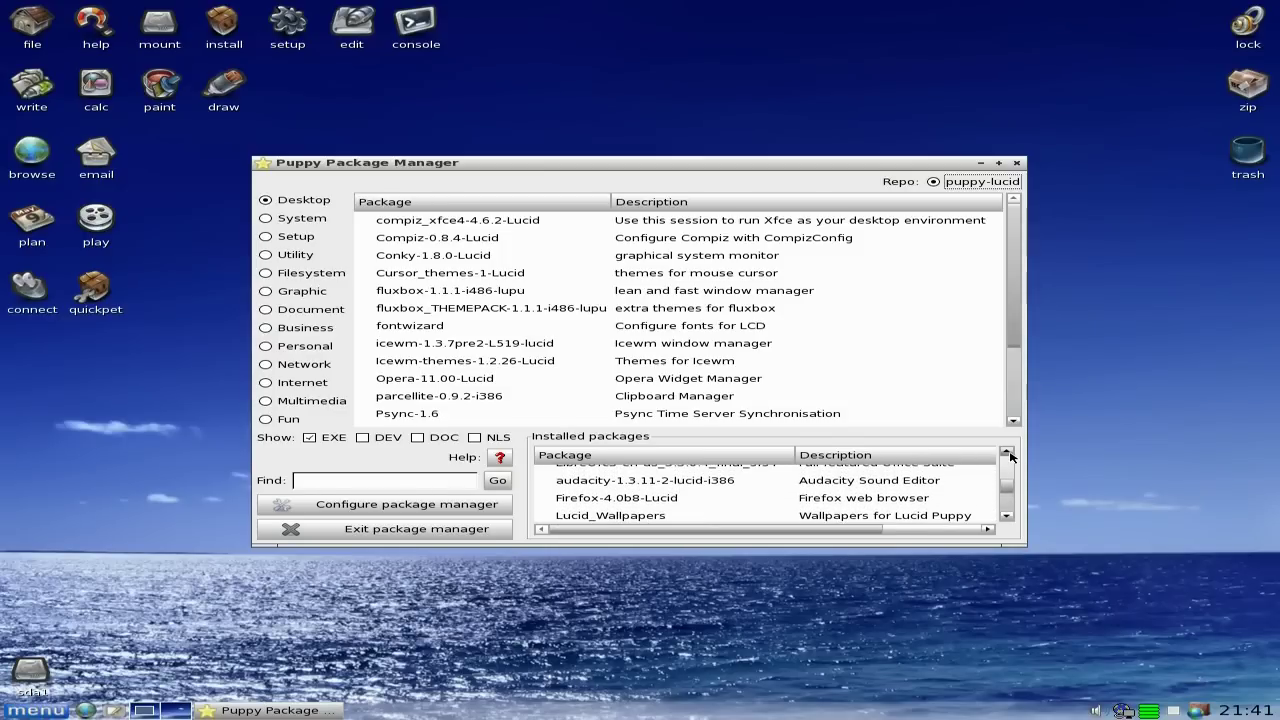
{"action": "left_click", "coordinate": [1007, 453]}
{"action": "left_click", "coordinate": [1007, 453]}
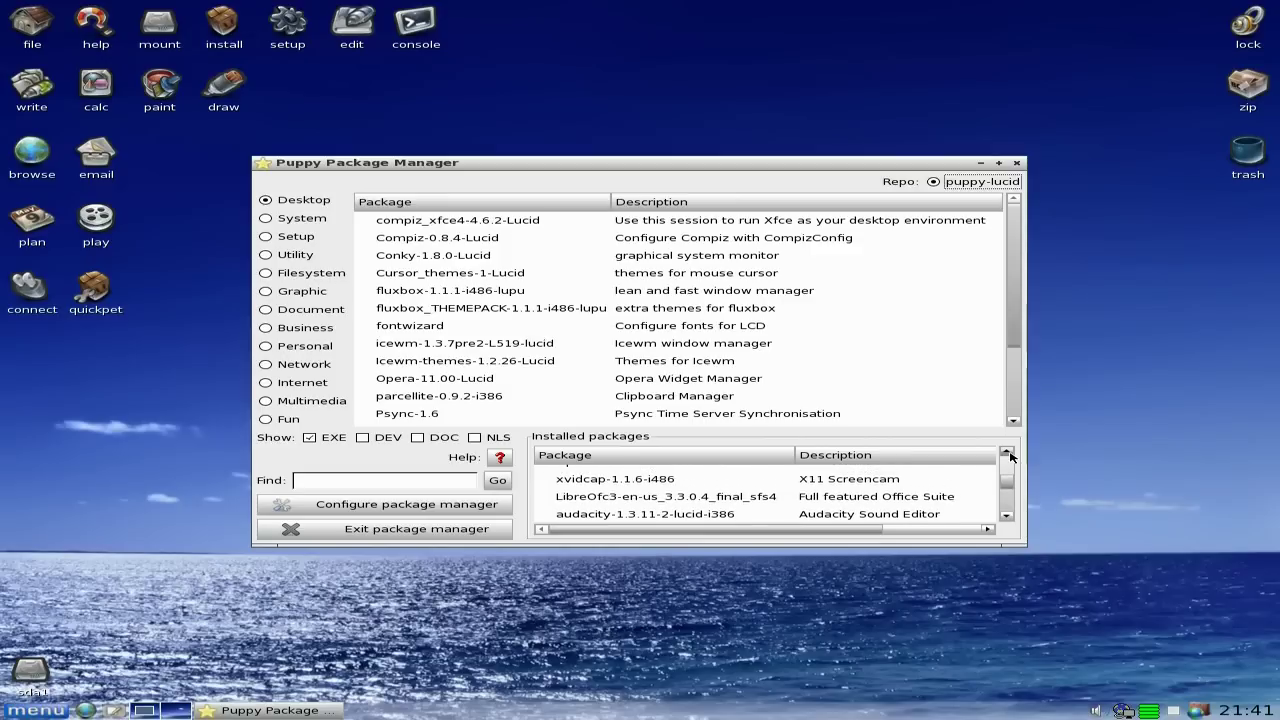
{"action": "left_click", "coordinate": [1018, 163]}
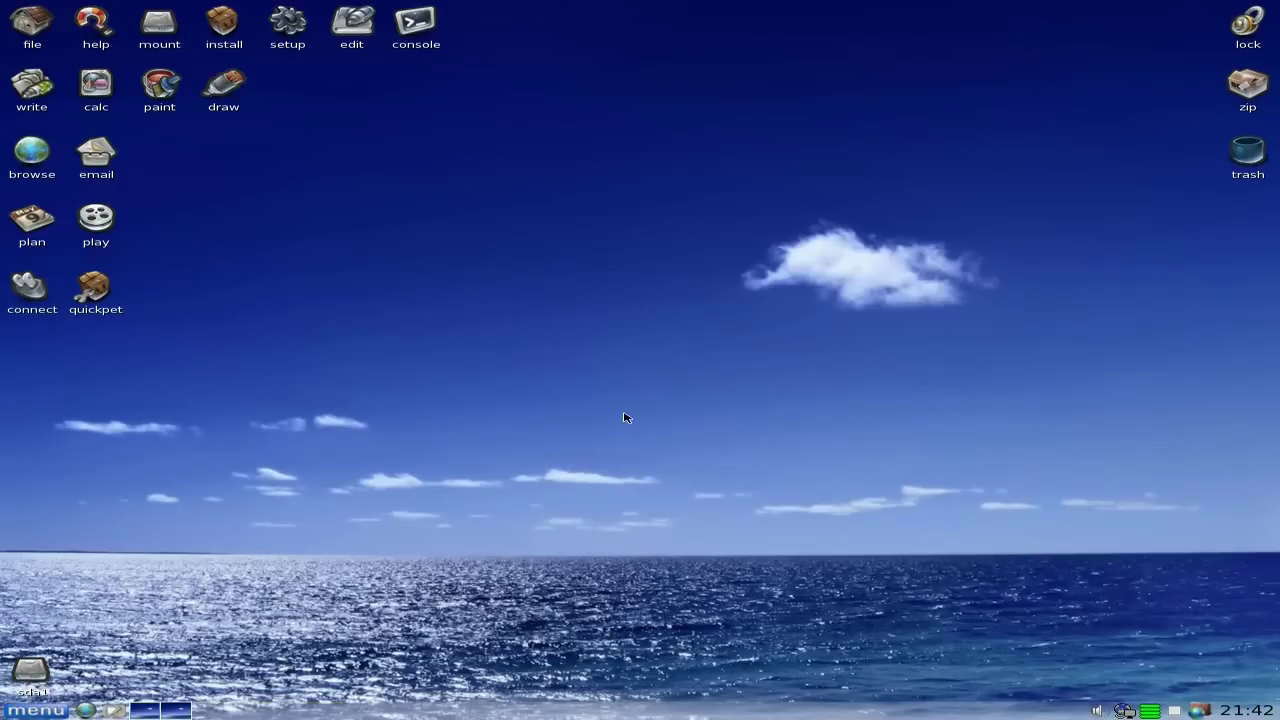
{"action": "left_click", "coordinate": [31, 158]}
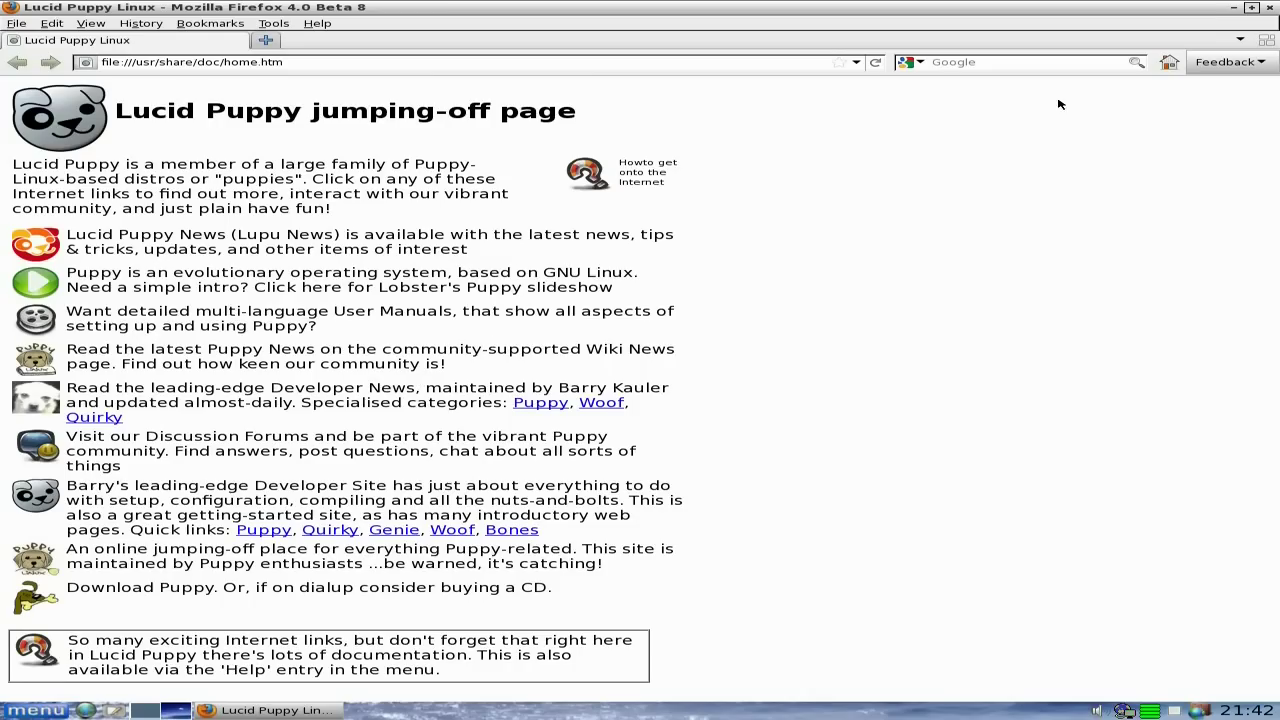
{"action": "left_click", "coordinate": [974, 63]}
{"action": "type", "text": "bbc"}
{"action": "key", "text": "Return"}
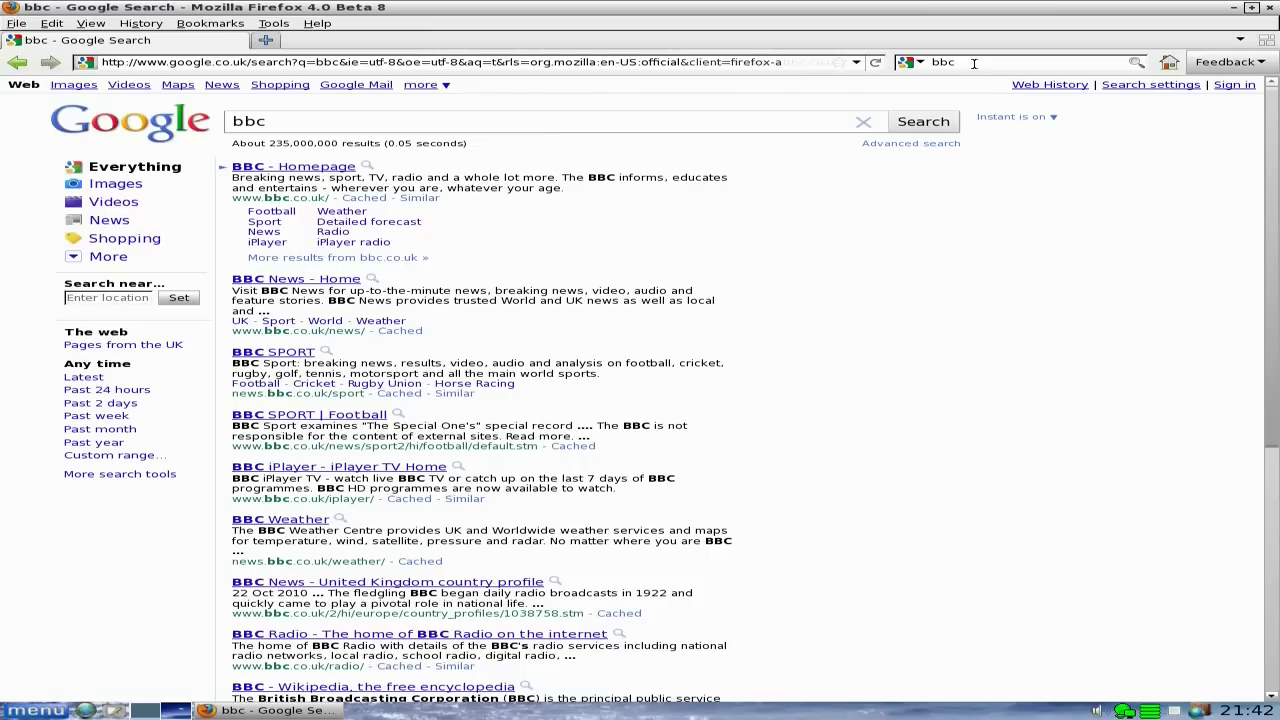
{"action": "left_click", "coordinate": [303, 168]}
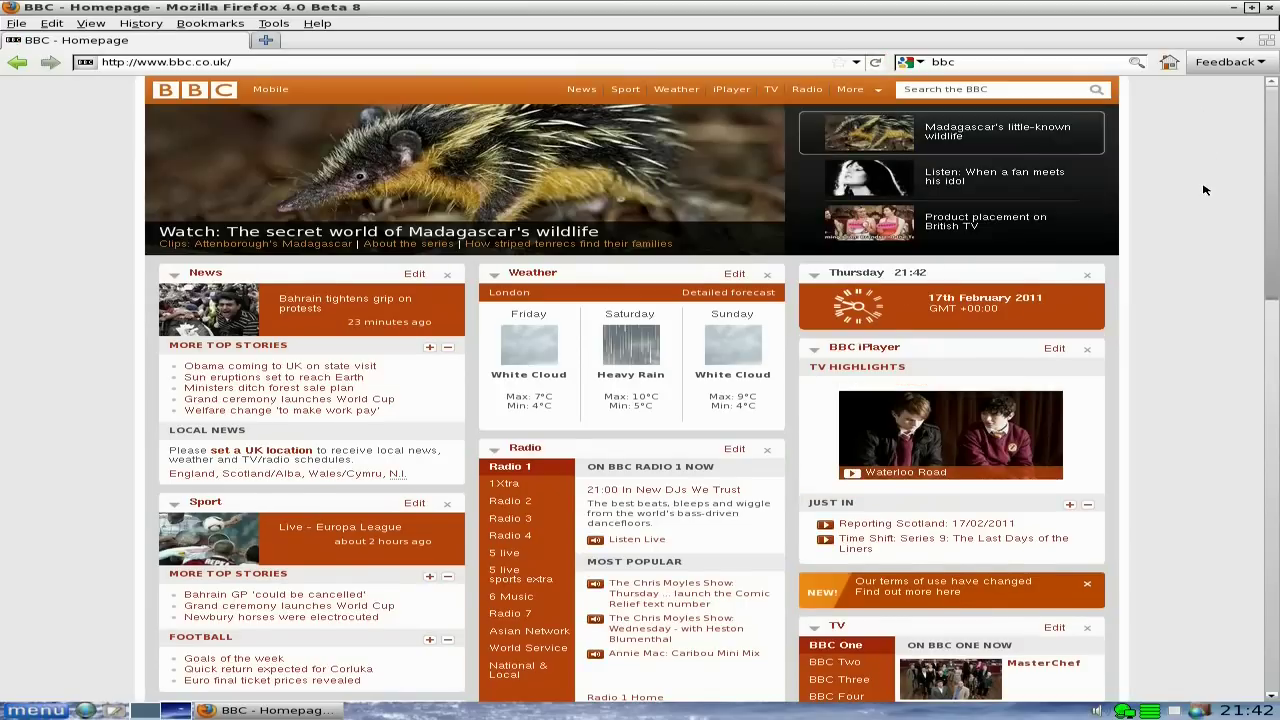
{"action": "scroll", "coordinate": [1207, 190], "scroll_direction": "down", "scroll_amount": 5}
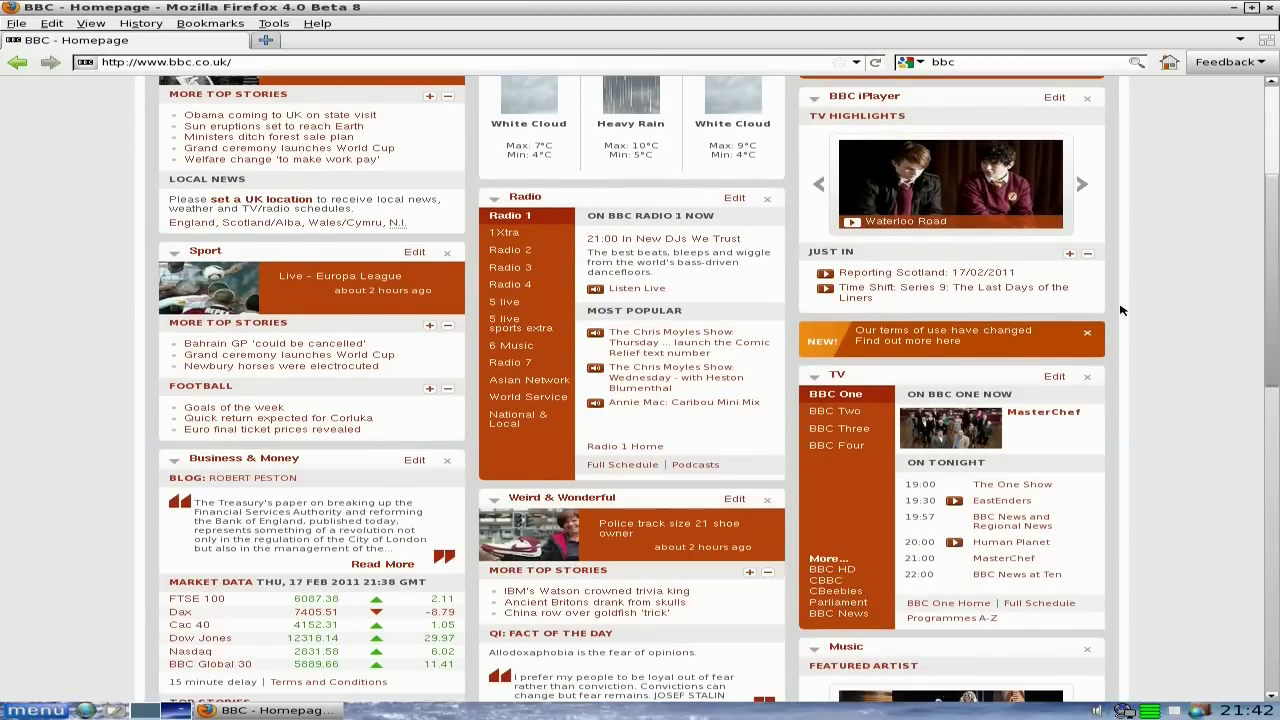
{"action": "scroll", "coordinate": [1182, 293], "scroll_direction": "up", "scroll_amount": 1}
{"action": "scroll", "coordinate": [1182, 293], "scroll_direction": "up", "scroll_amount": 5}
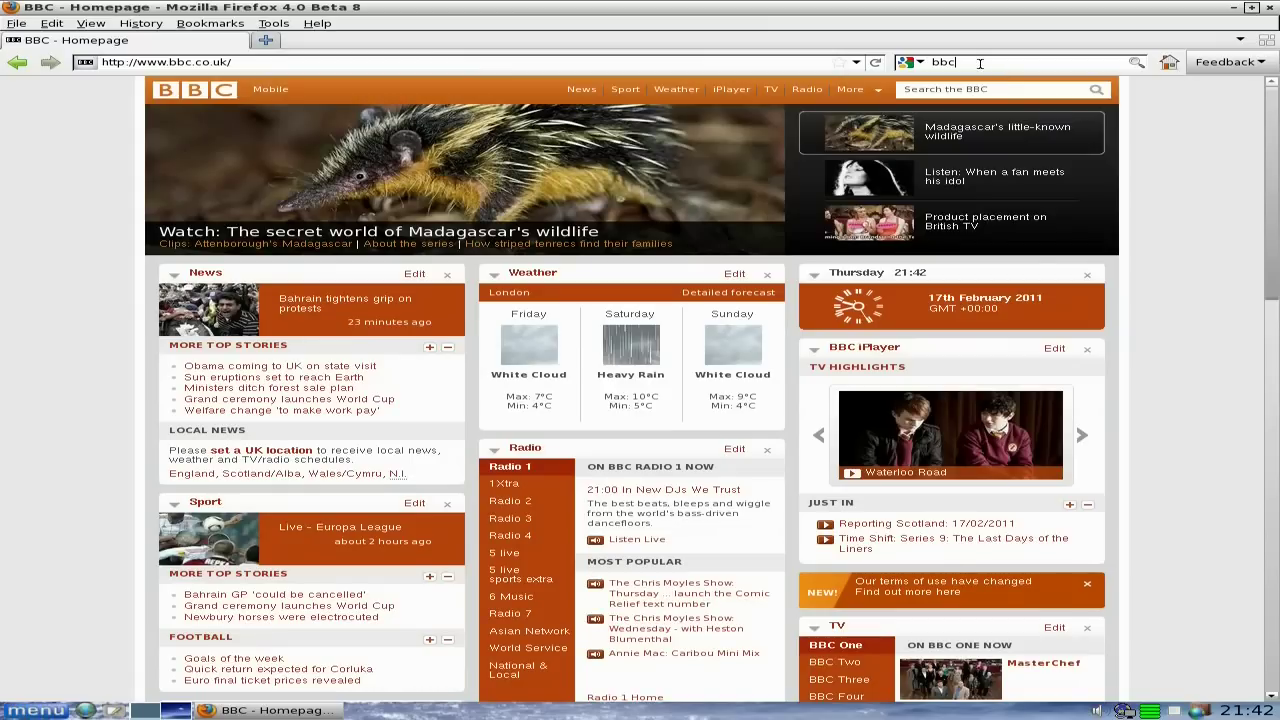
{"action": "key", "text": "BackSpace"}
{"action": "key", "text": "BackSpace"}
{"action": "type", "text": "puppy linux"}
{"action": "key", "text": "Return"}
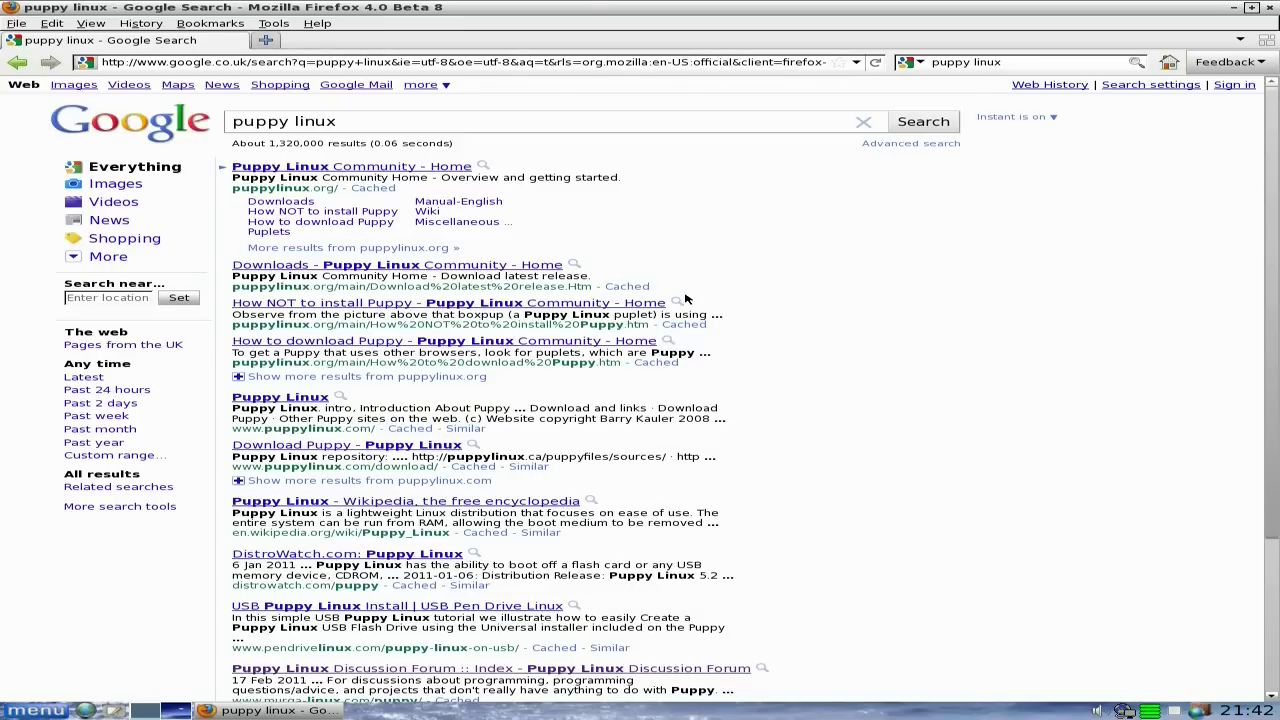
{"action": "left_click", "coordinate": [492, 266]}
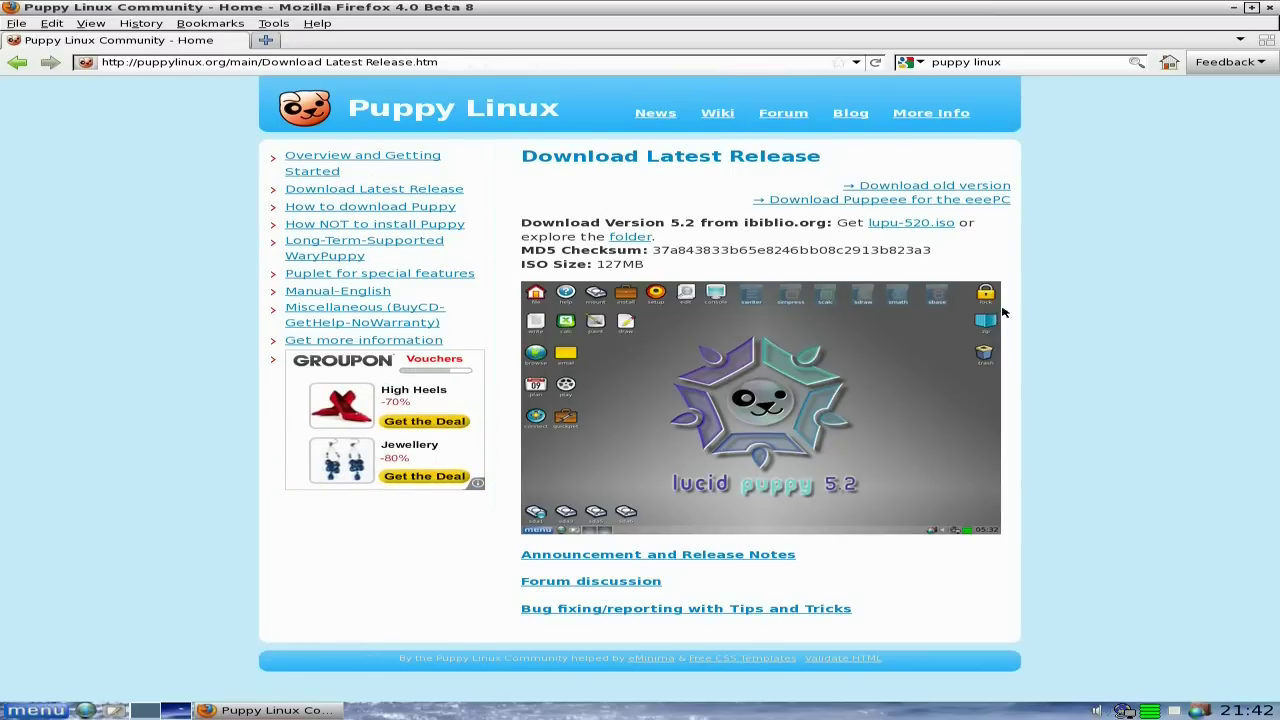
{"action": "left_click", "coordinate": [1267, 7]}
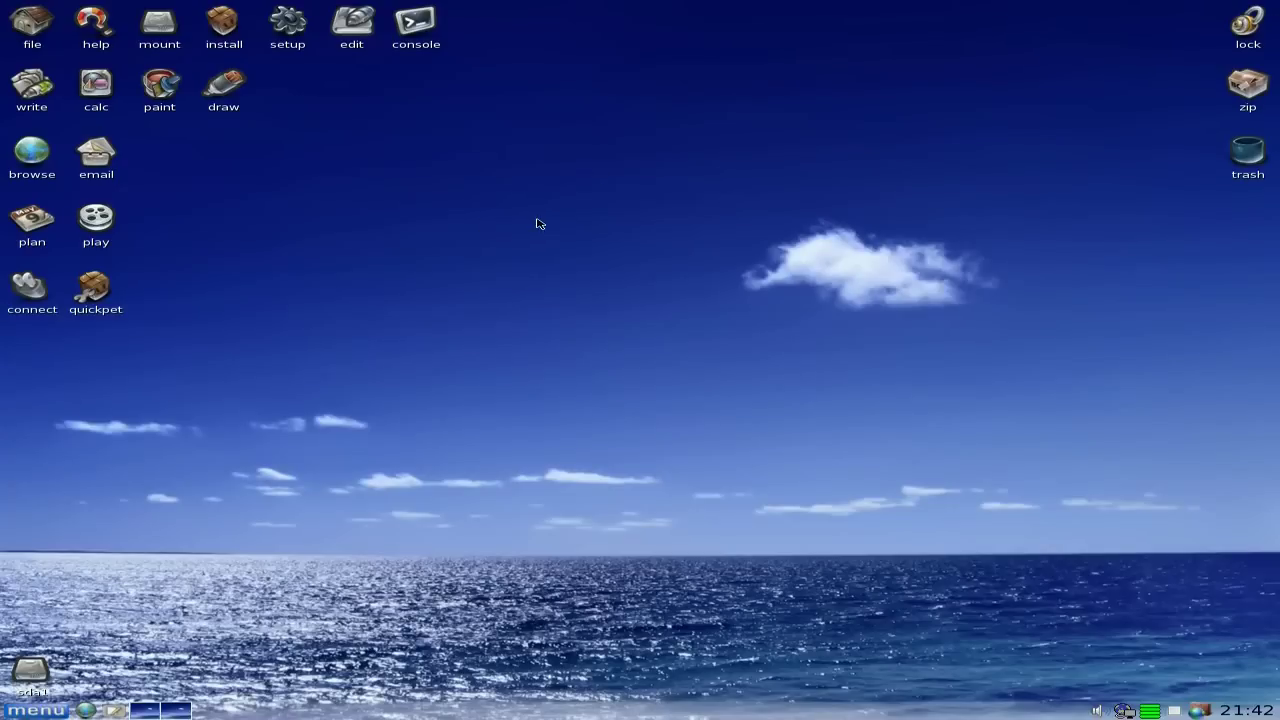
{"action": "right_click", "coordinate": [474, 220]}
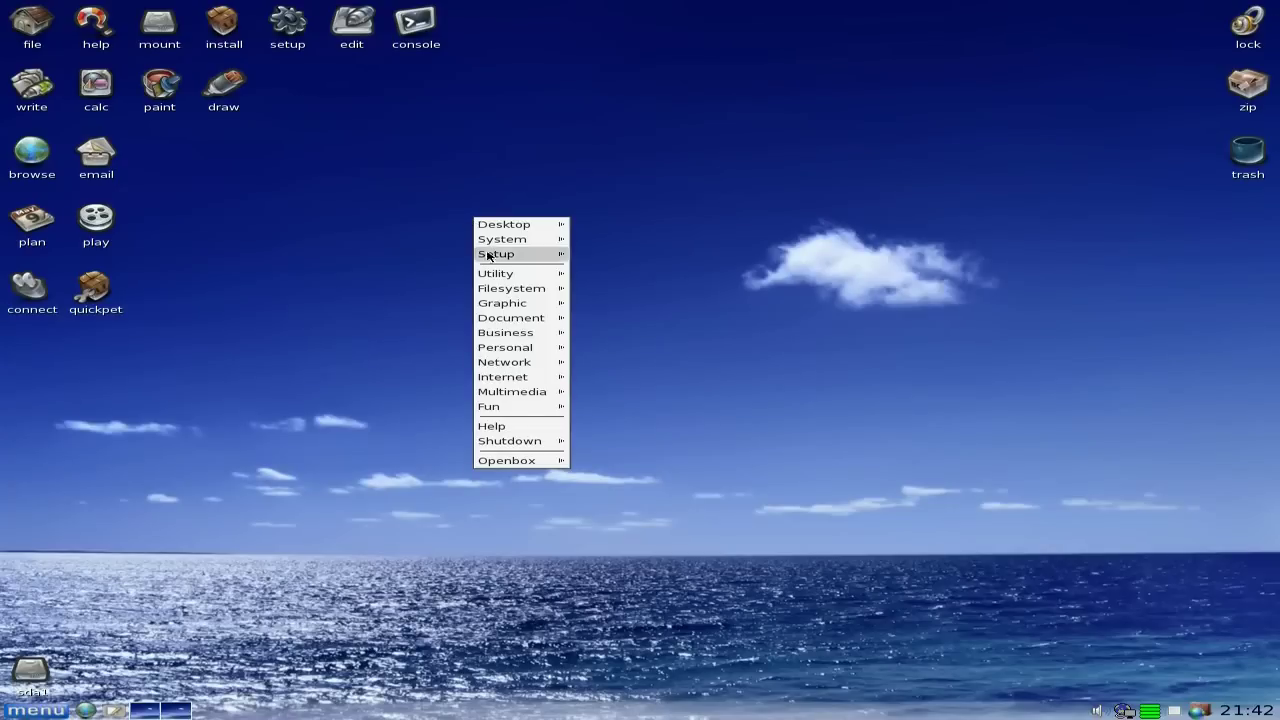
{"action": "mouse_move", "coordinate": [525, 393]}
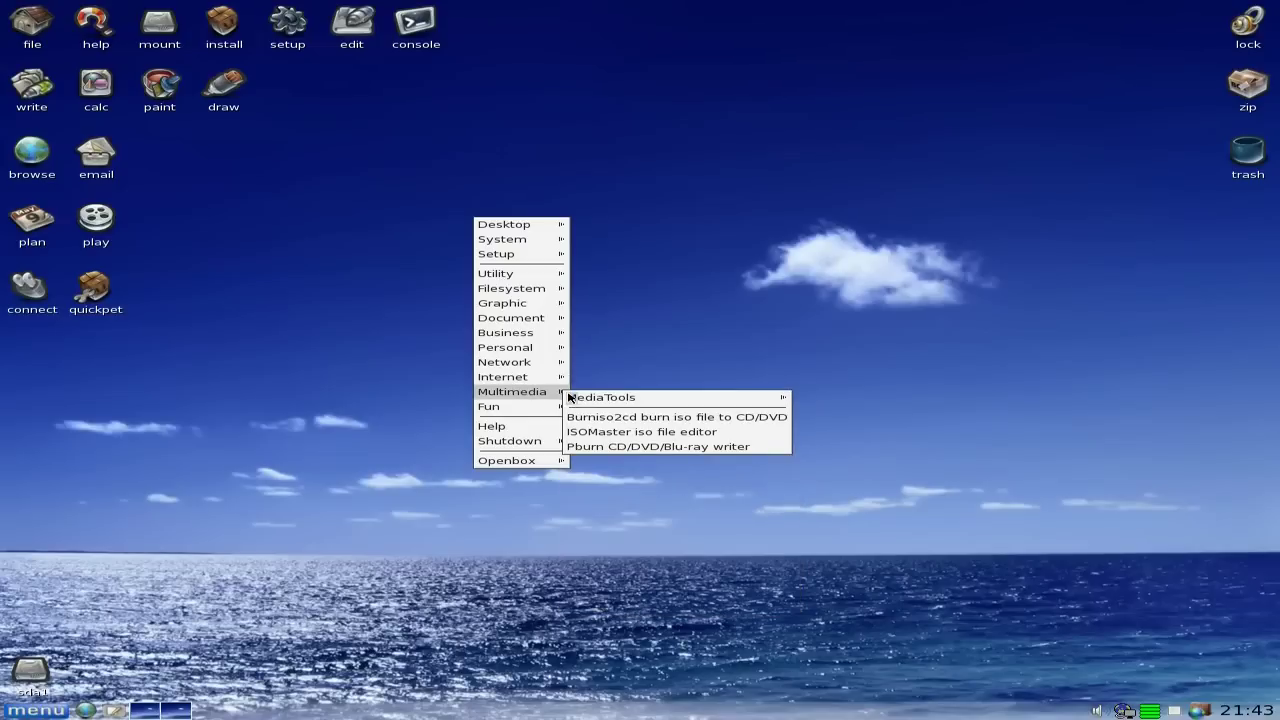
{"action": "mouse_move", "coordinate": [591, 397]}
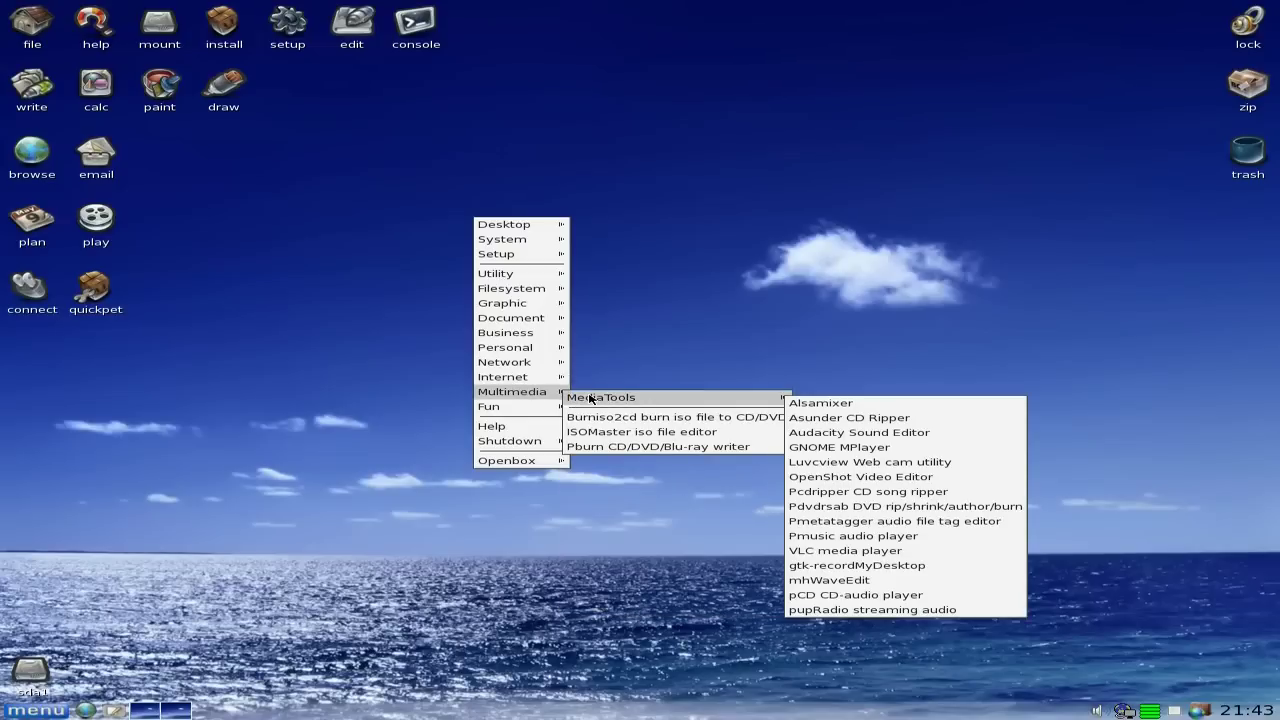
{"action": "left_click", "coordinate": [856, 434]}
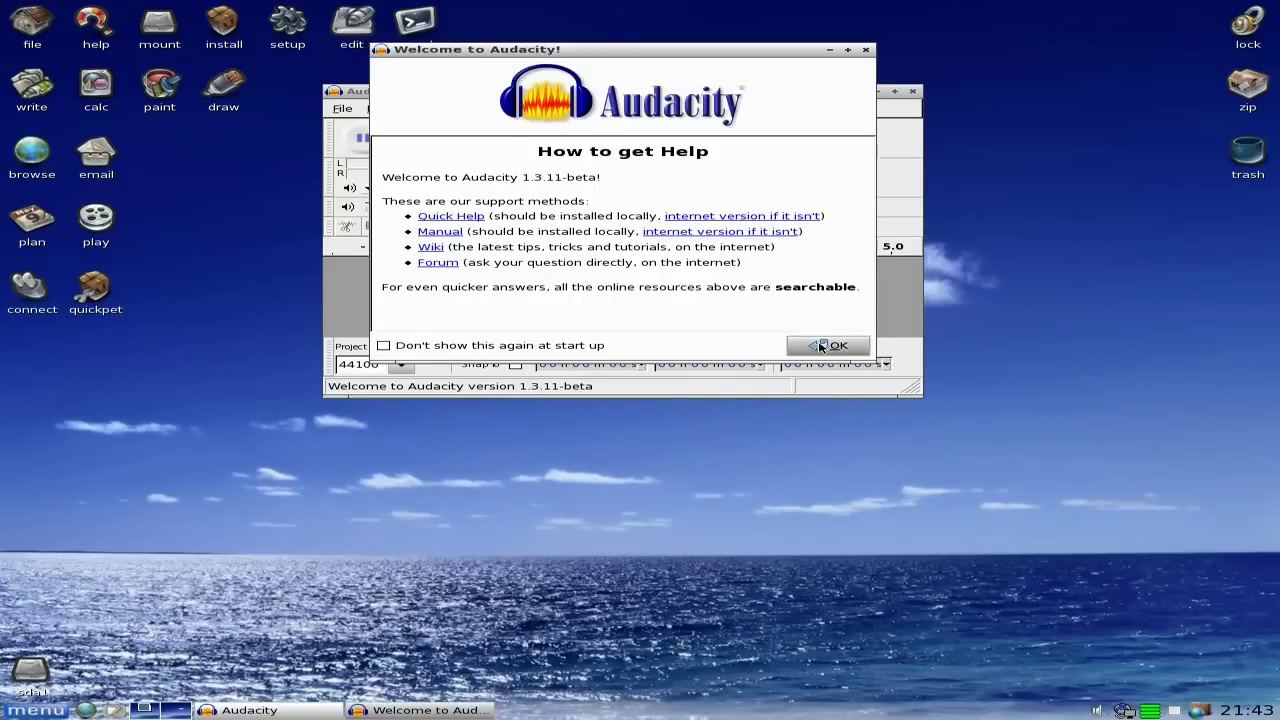
{"action": "left_click", "coordinate": [826, 349]}
{"action": "left_click", "coordinate": [895, 91]}
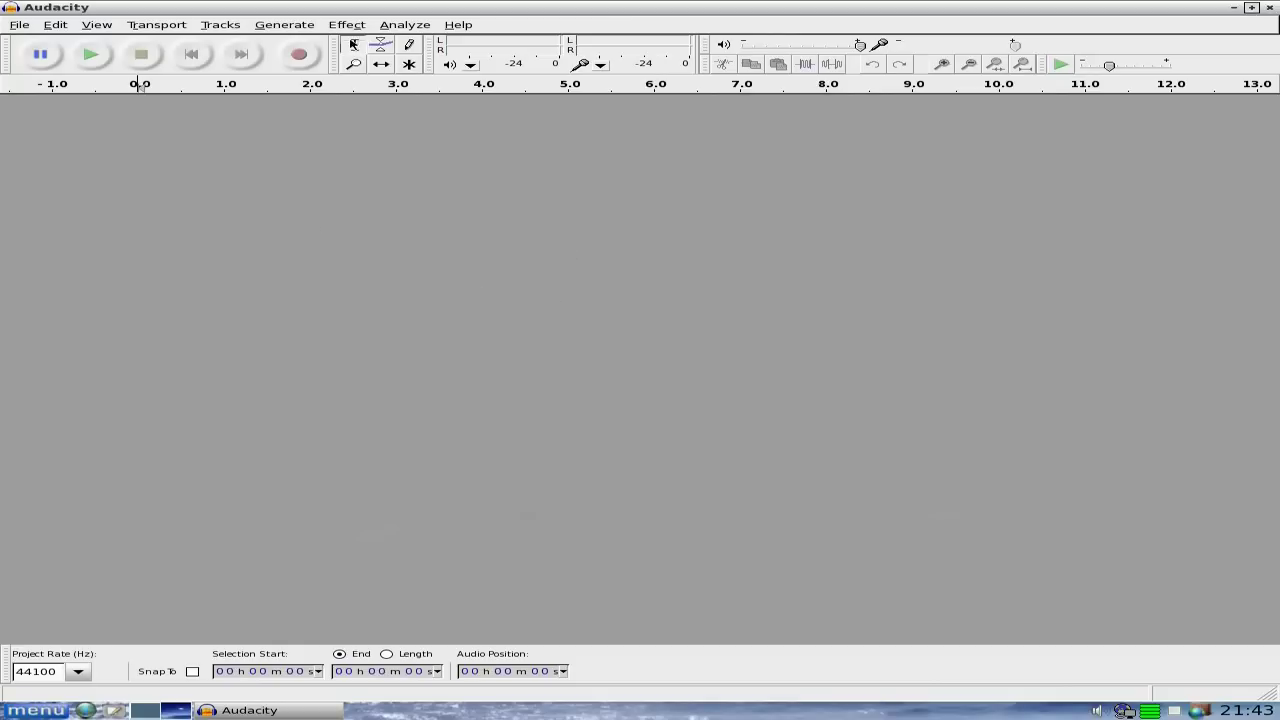
{"action": "left_click", "coordinate": [347, 26]}
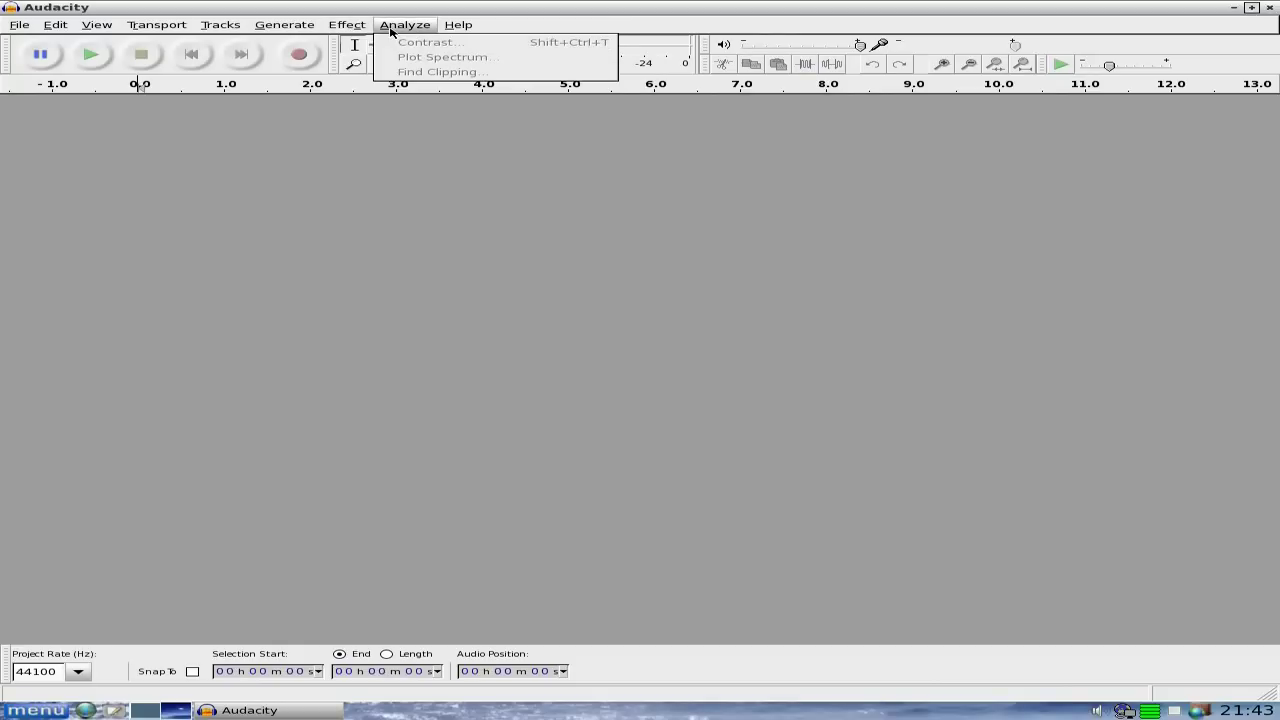
{"action": "mouse_move", "coordinate": [152, 31]}
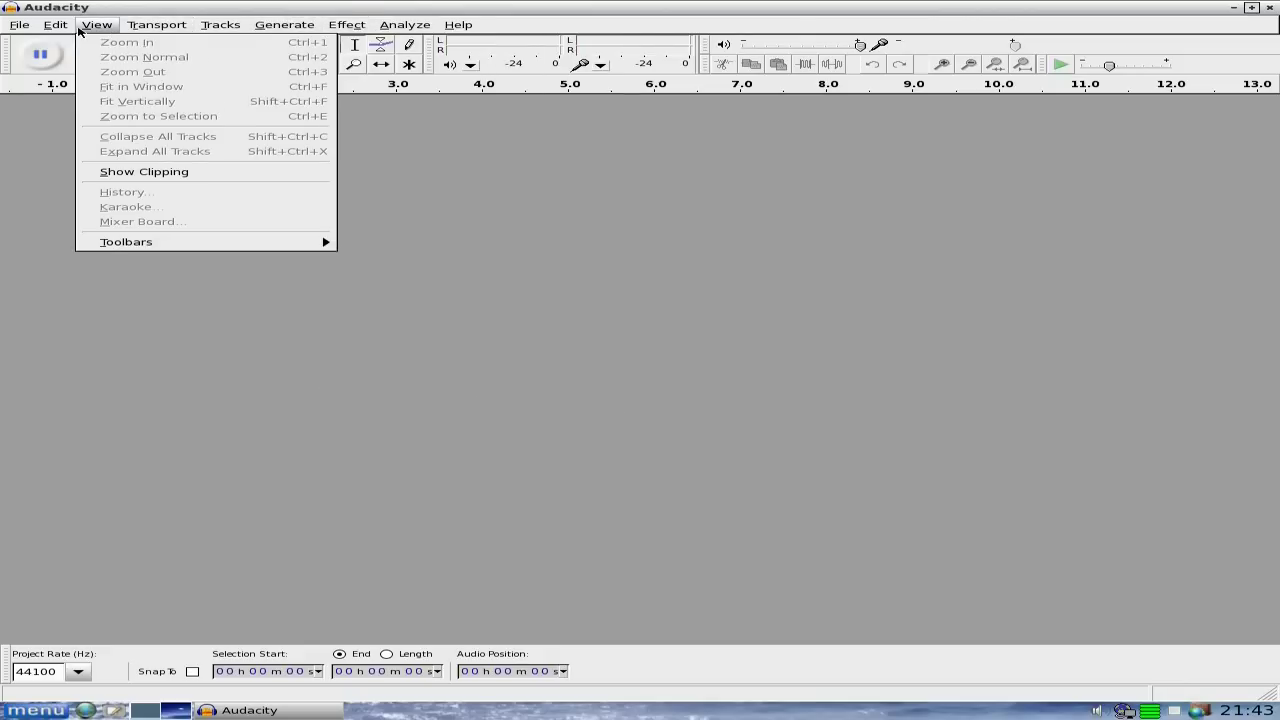
{"action": "left_click", "coordinate": [509, 377]}
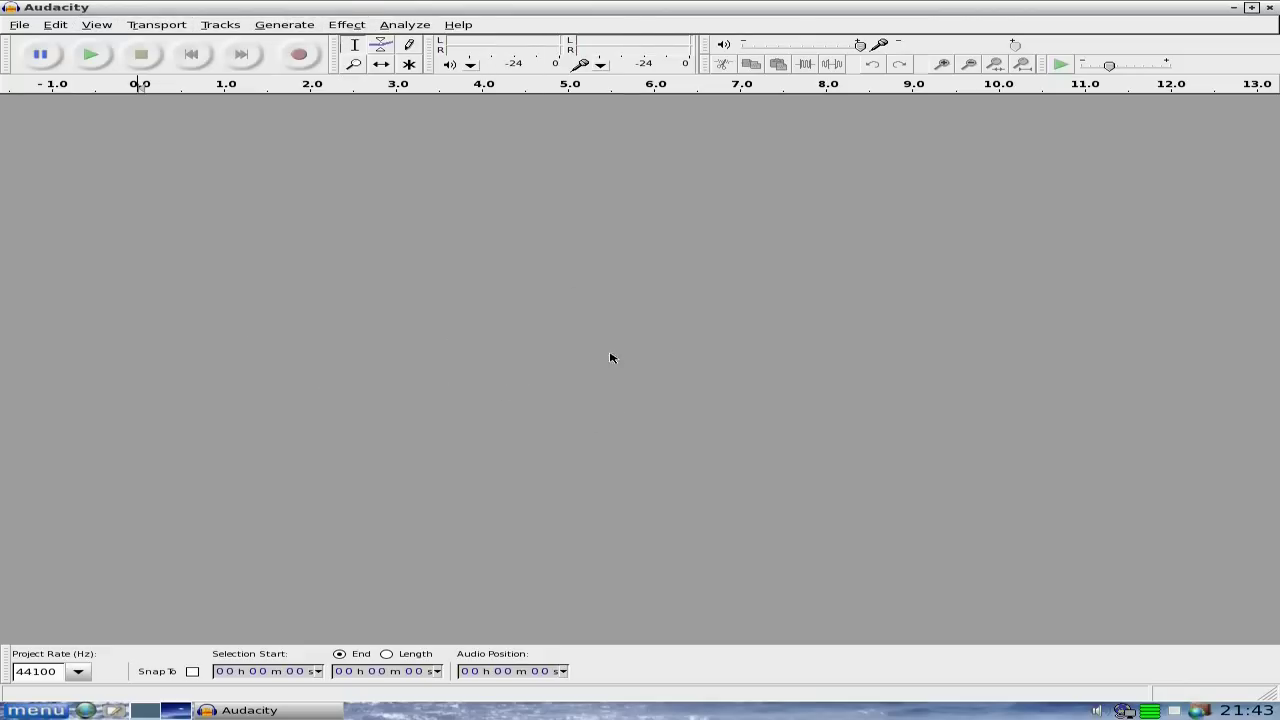
{"action": "left_click", "coordinate": [1268, 8]}
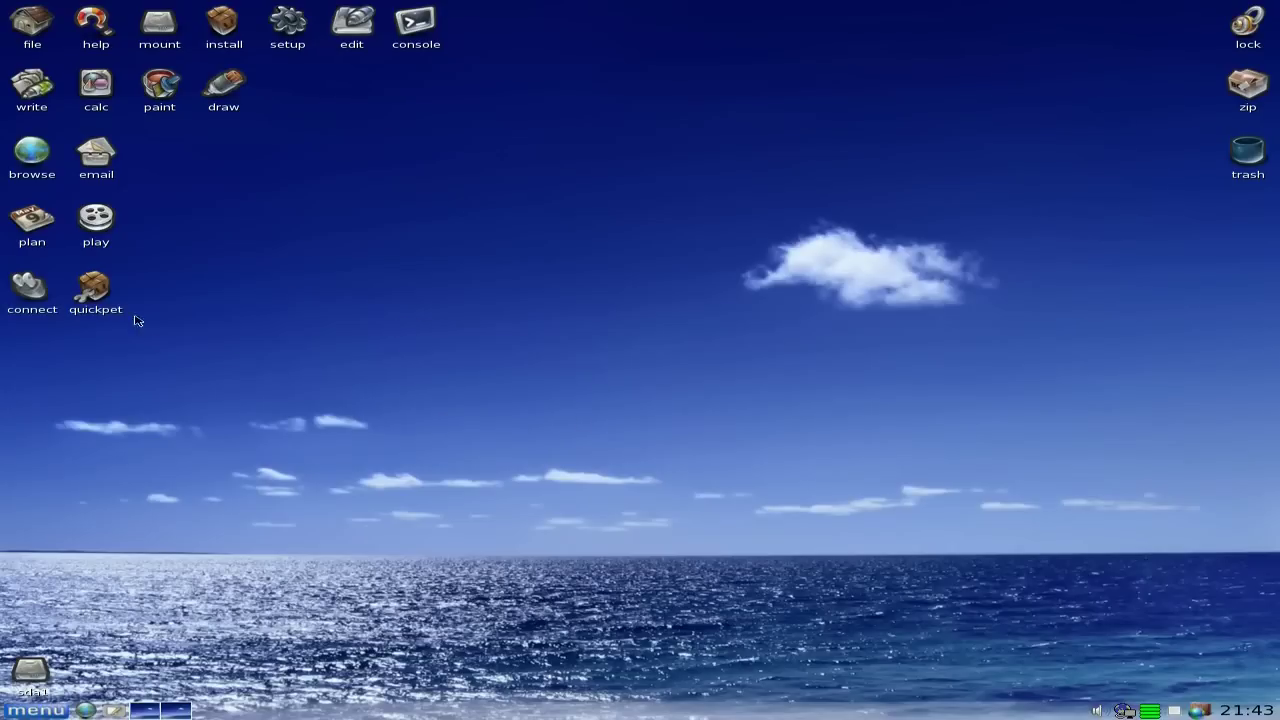
Download virtualbox-4.0.0-lucid.sfs from Quickpet's Sfs Get list, accepting the long-download notice
{"action": "left_click", "coordinate": [100, 294]}
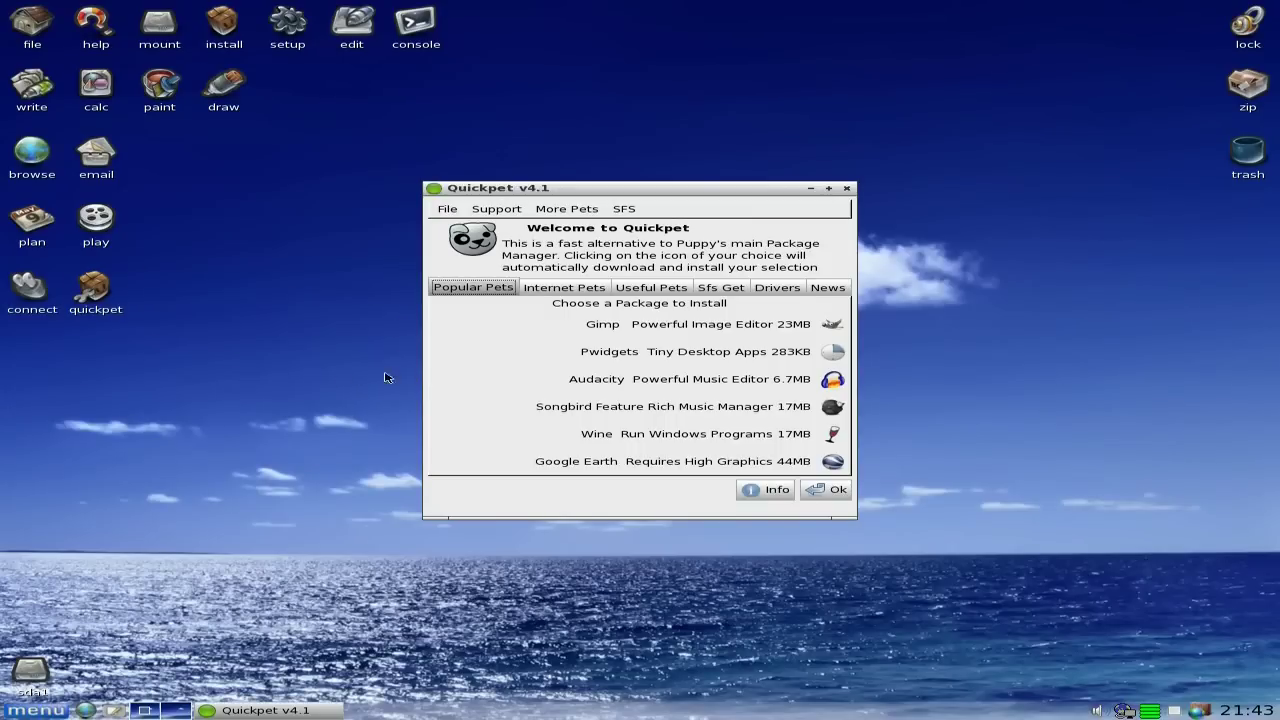
{"action": "left_click", "coordinate": [730, 288]}
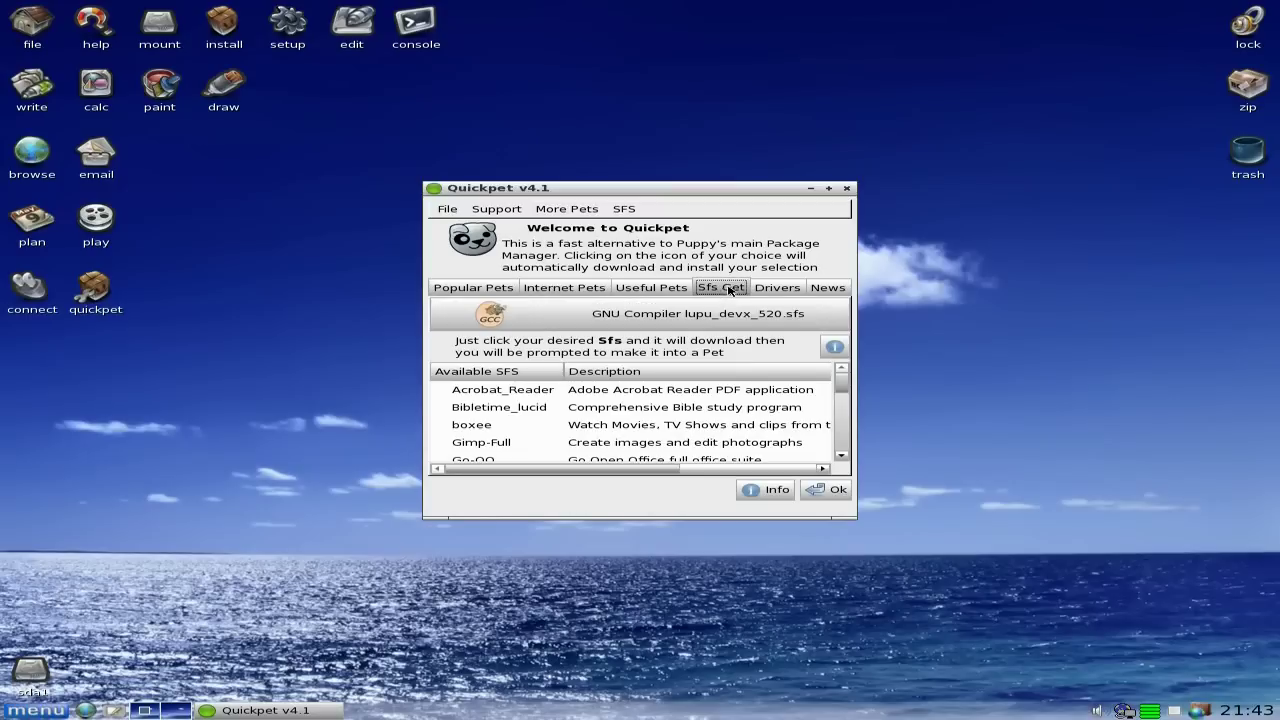
{"action": "scroll", "coordinate": [676, 426], "scroll_direction": "down", "scroll_amount": 5}
{"action": "scroll", "coordinate": [677, 424], "scroll_direction": "down", "scroll_amount": 4}
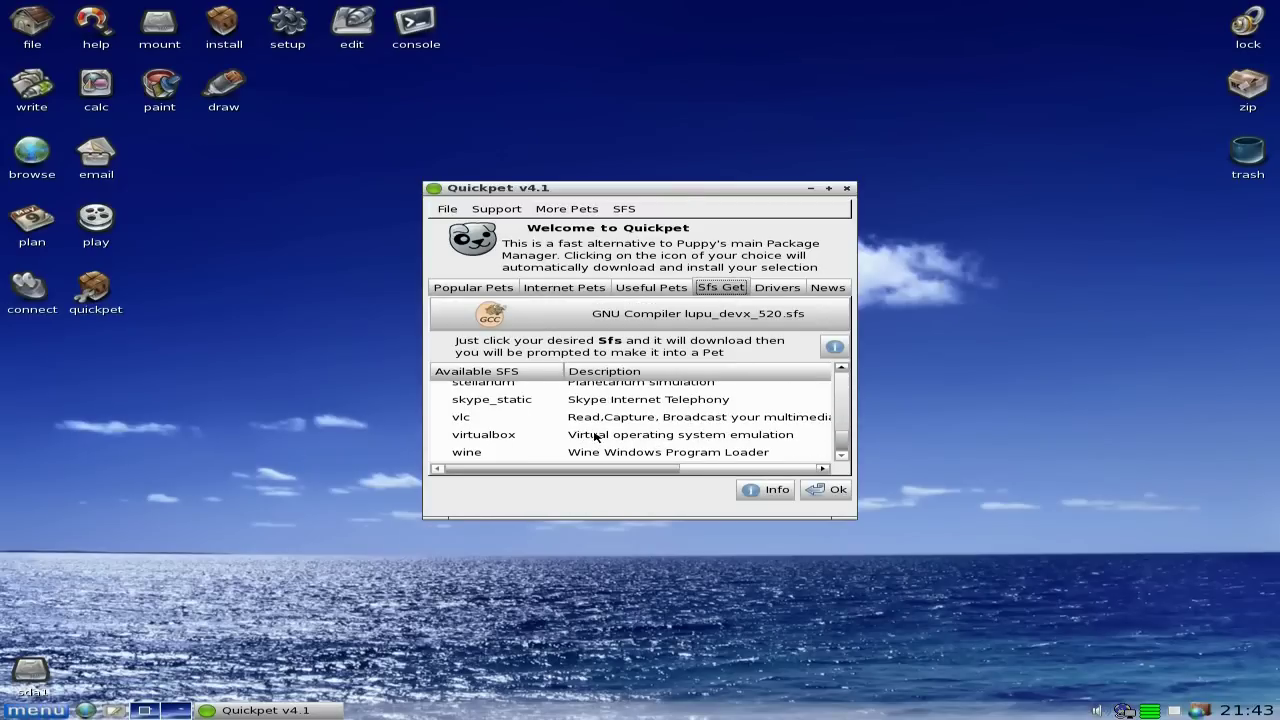
{"action": "left_click", "coordinate": [629, 436]}
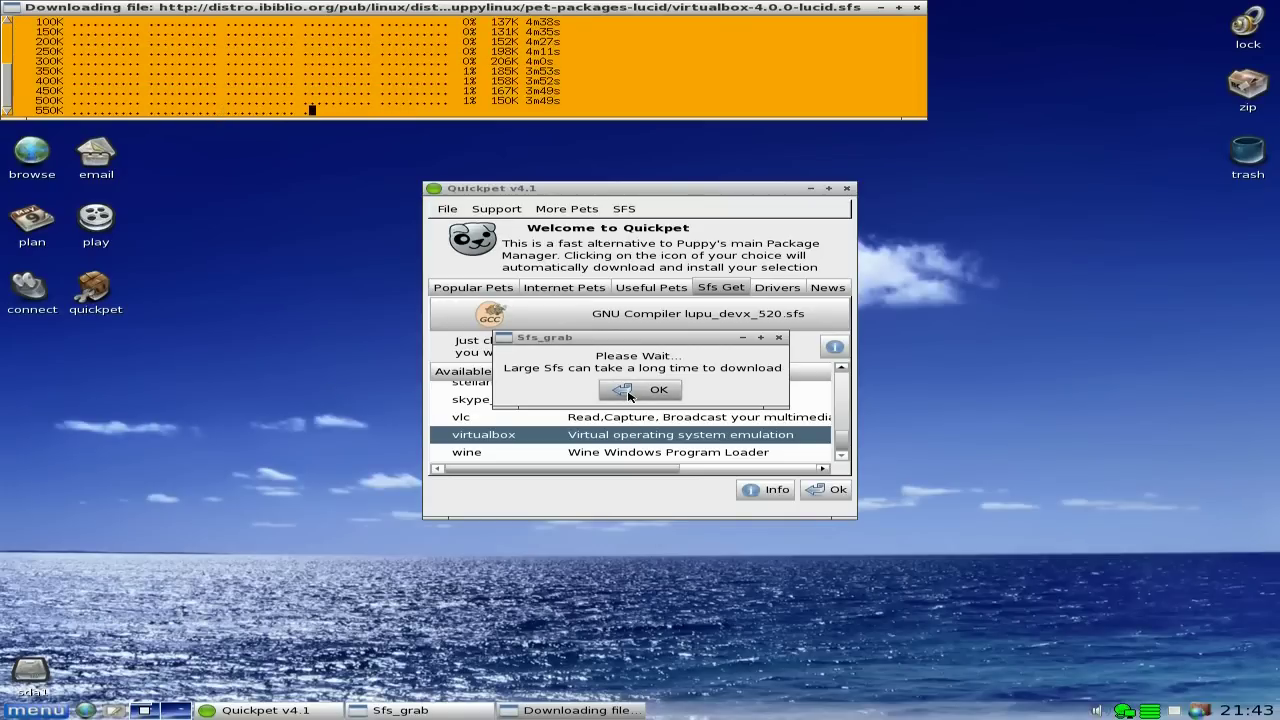
{"action": "left_click", "coordinate": [629, 392]}
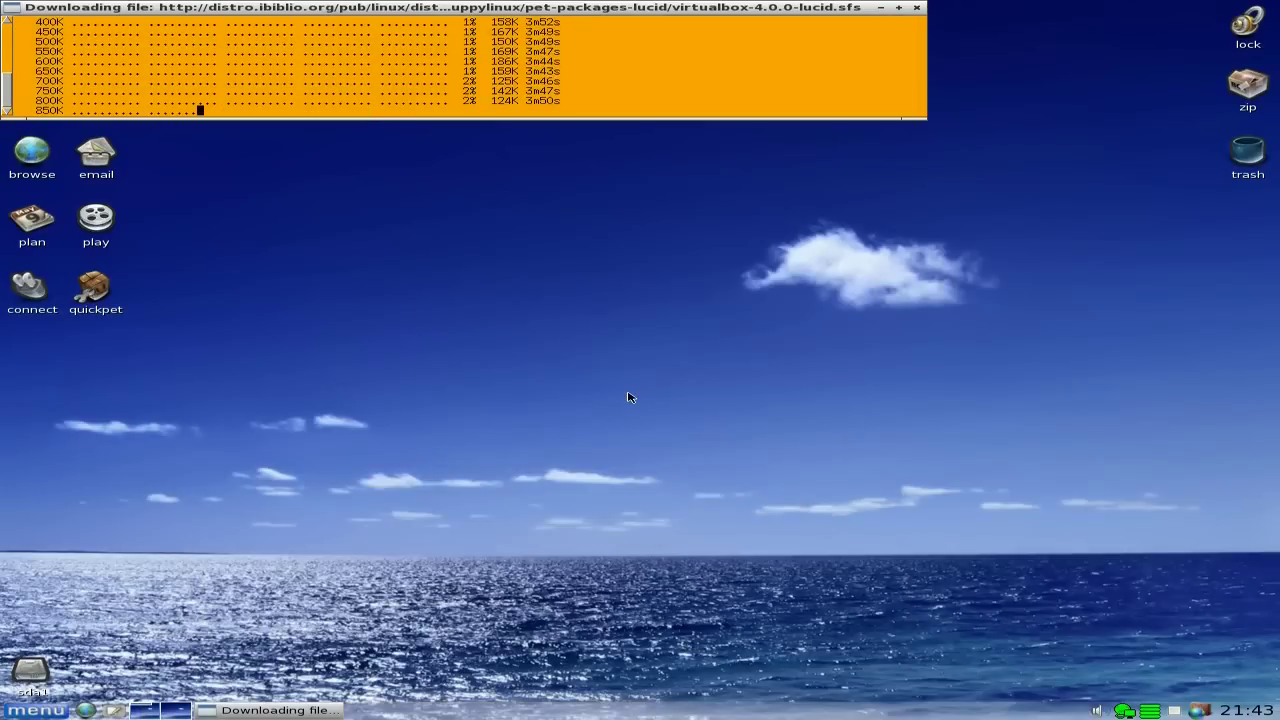